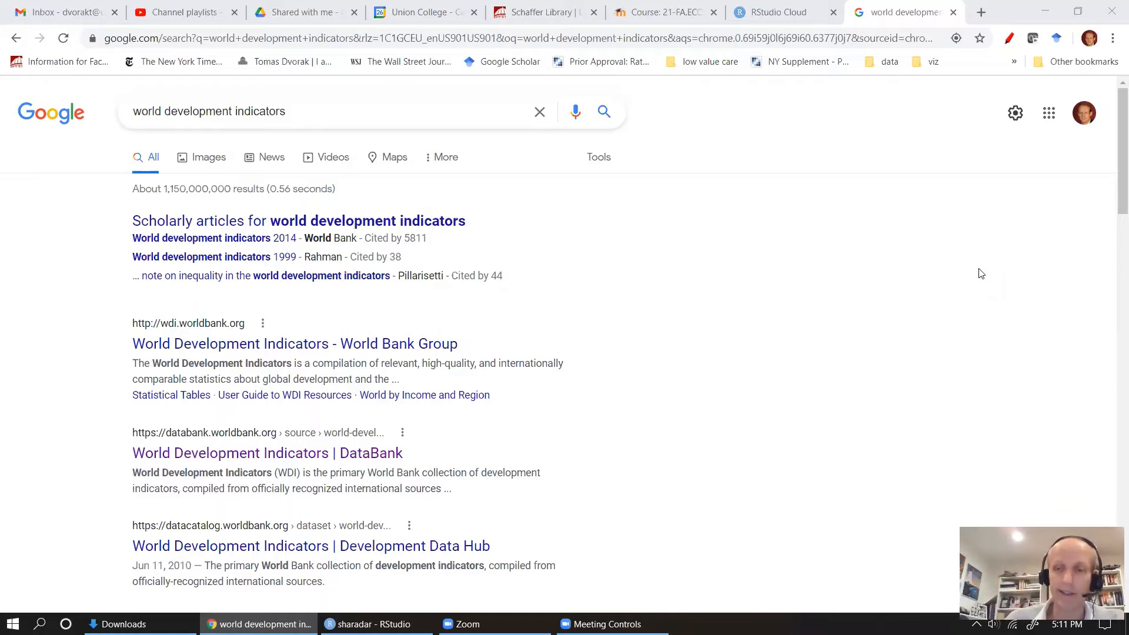
Step: Open the World Development Indicators DataBank and select all individual countries, excluding aggregates, for the Country variable
left_click(196, 464)
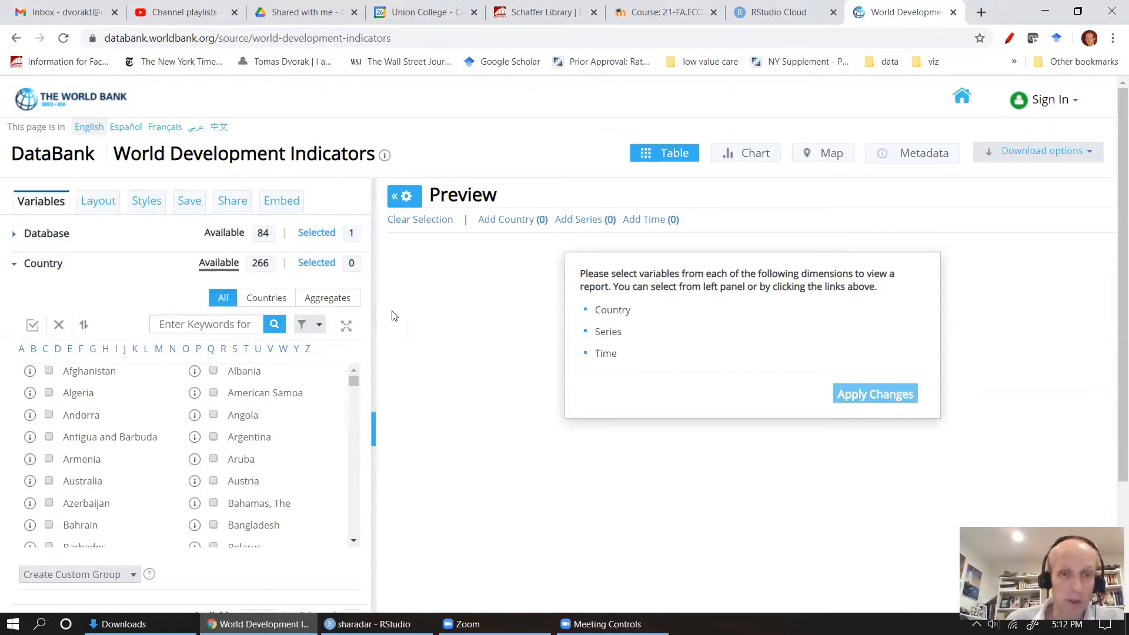
left_click(271, 299)
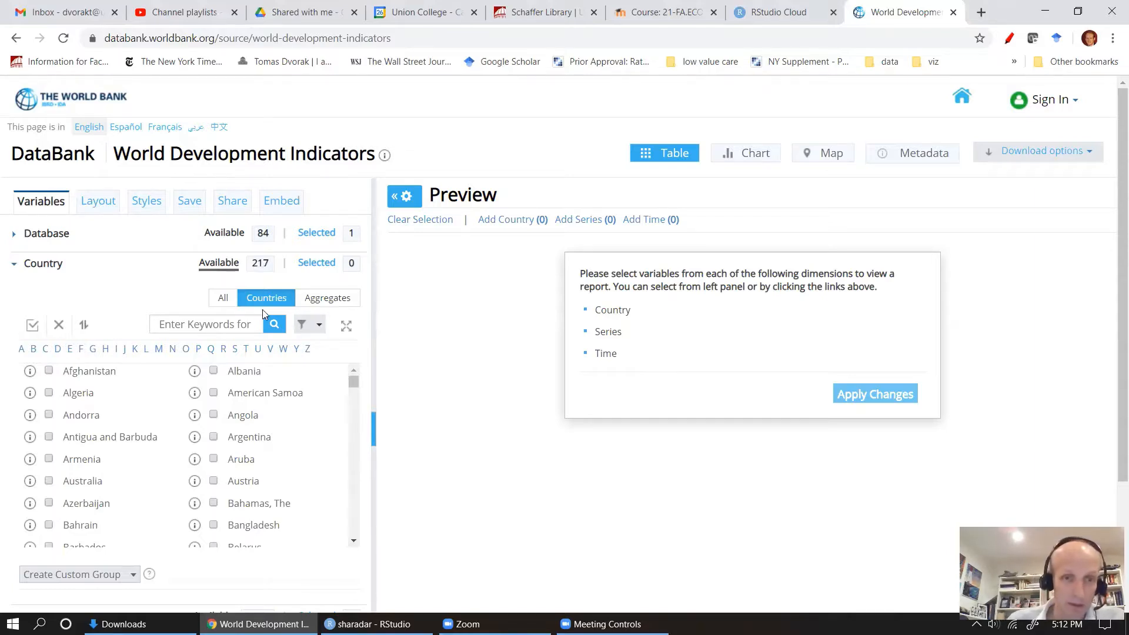
left_click(32, 325)
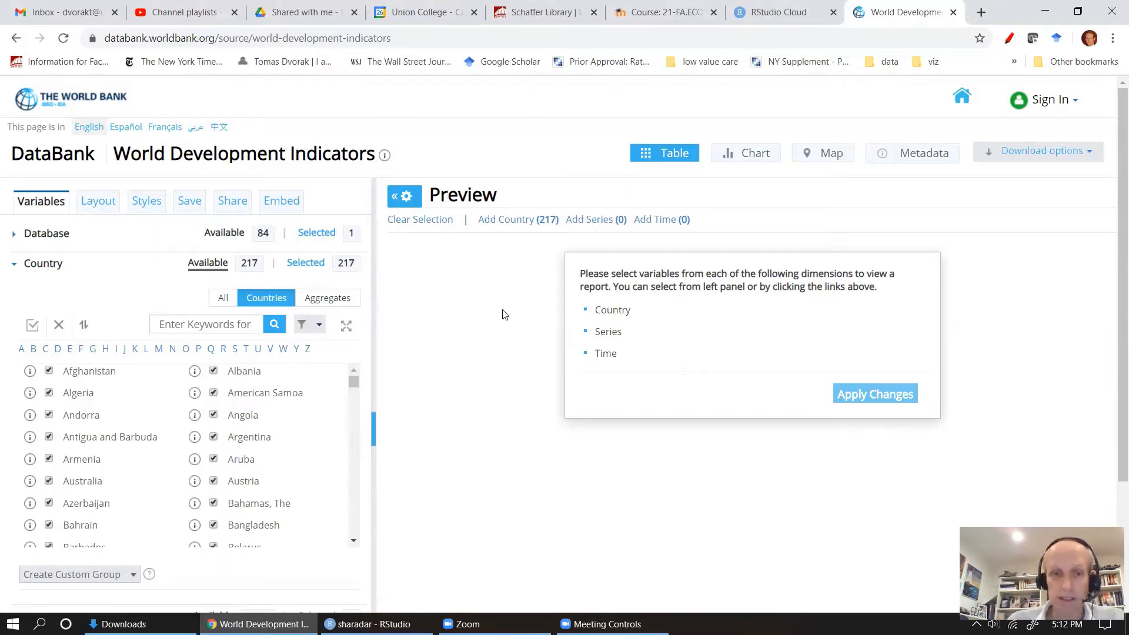
left_click(16, 269)
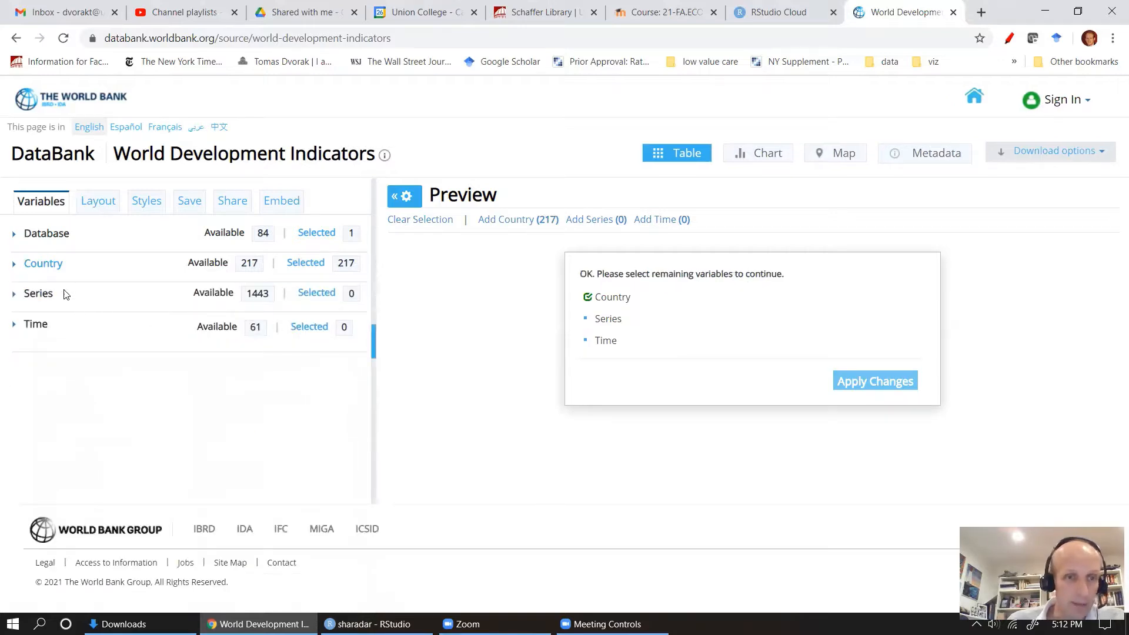
Step: Search the available series for GDP
left_click(16, 293)
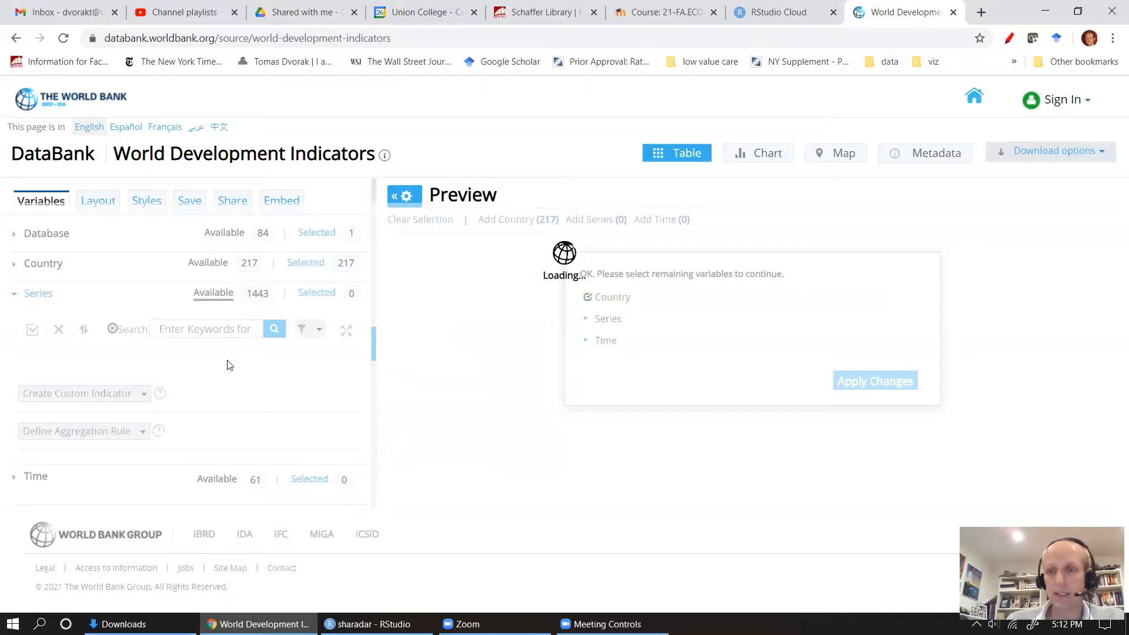
left_click(194, 328)
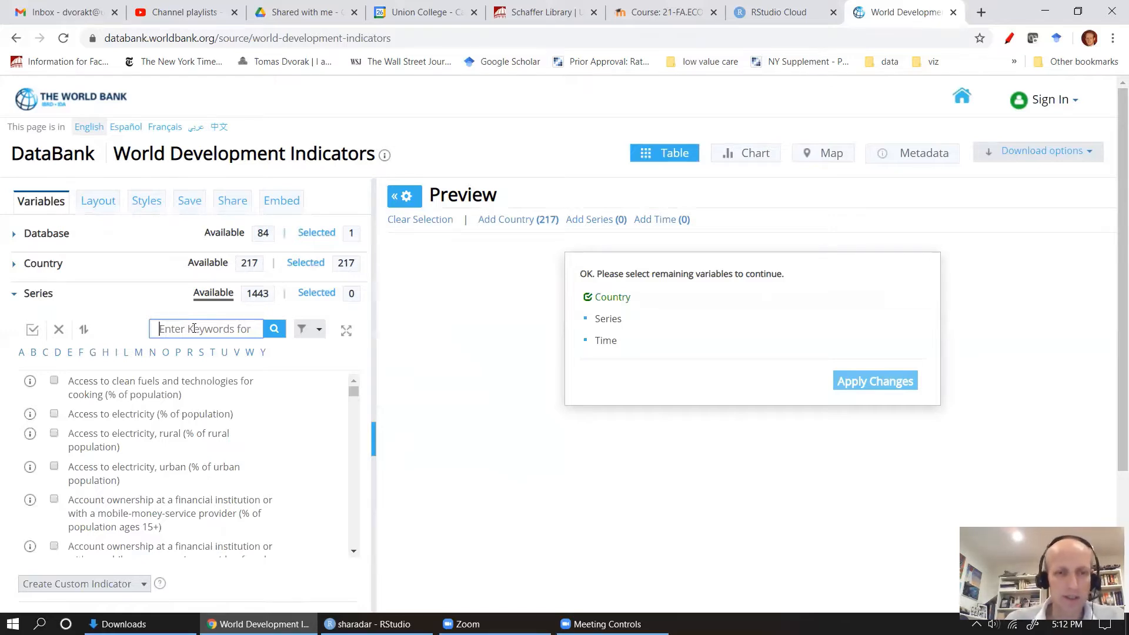
type("GDP")
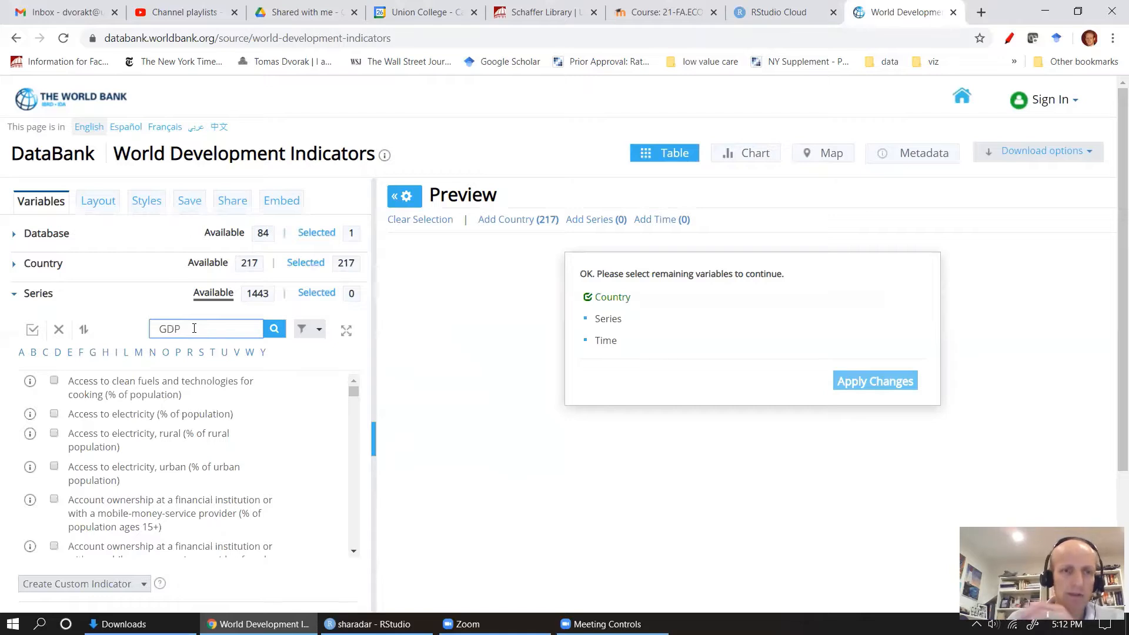
key("Return")
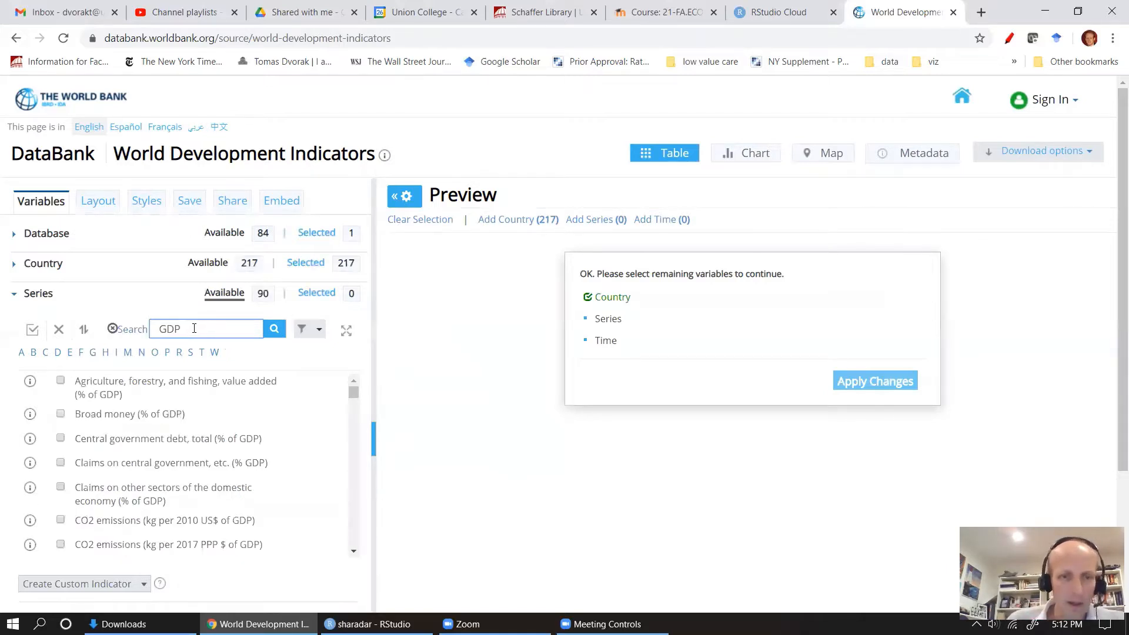
Step: Add the series GDP per capita (constant 2010 US$) to the selection
scroll(197, 433, "down", 1)
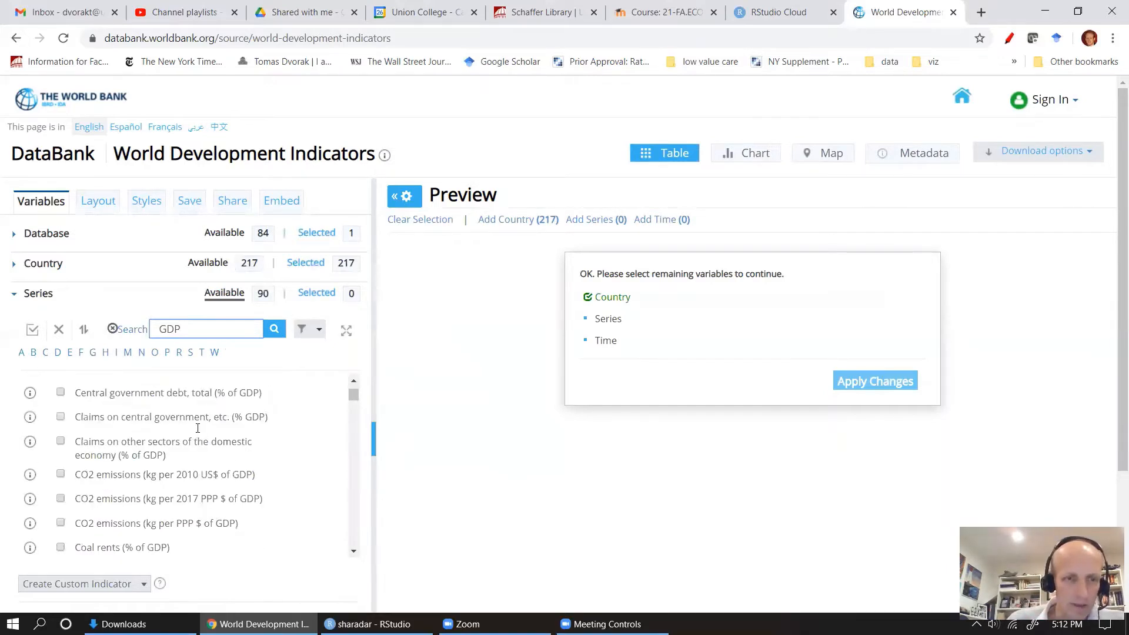
scroll(197, 429, "down", 2)
scroll(198, 428, "down", 2)
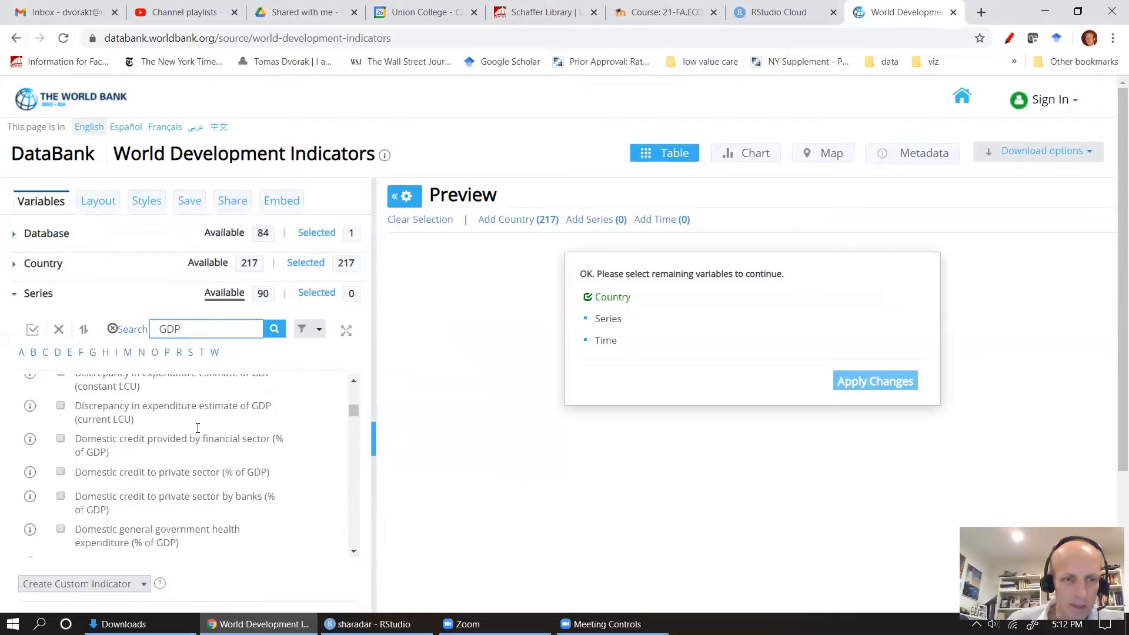
scroll(197, 427, "down", 2)
scroll(198, 428, "down", 2)
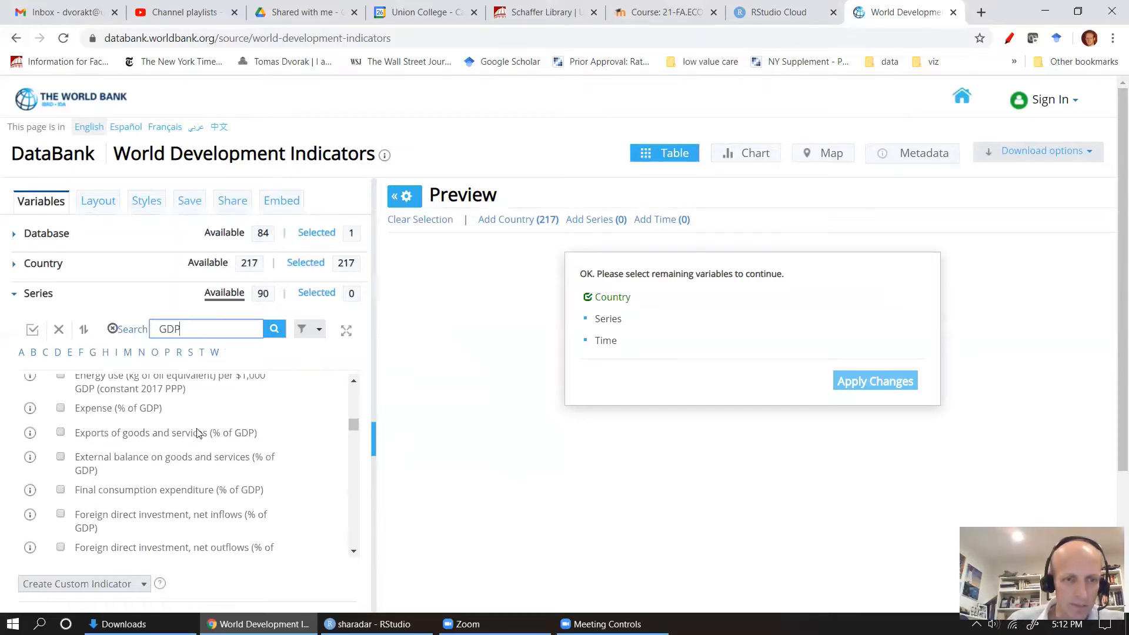
scroll(198, 434, "down", 2)
scroll(197, 434, "down", 2)
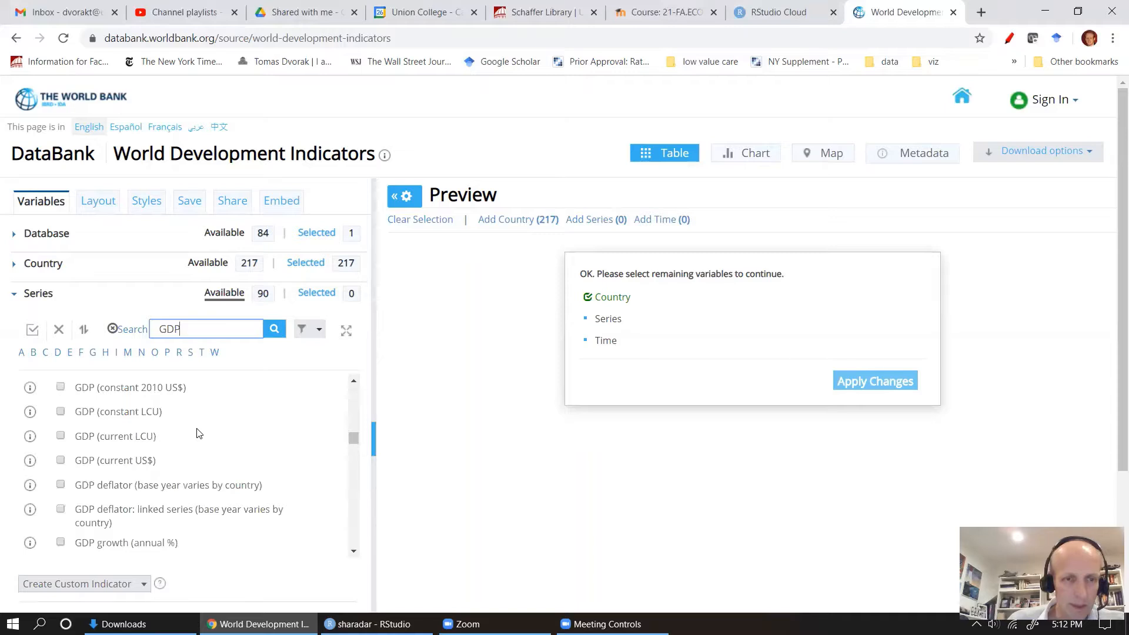
scroll(199, 433, "down", 2)
scroll(199, 434, "down", 2)
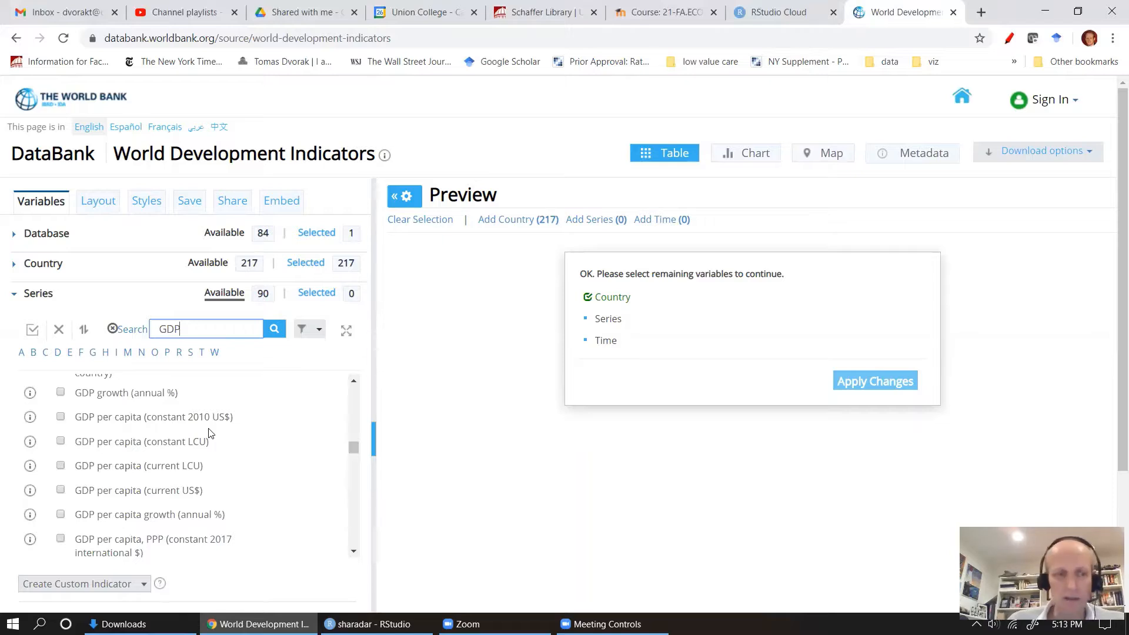
left_click(171, 420)
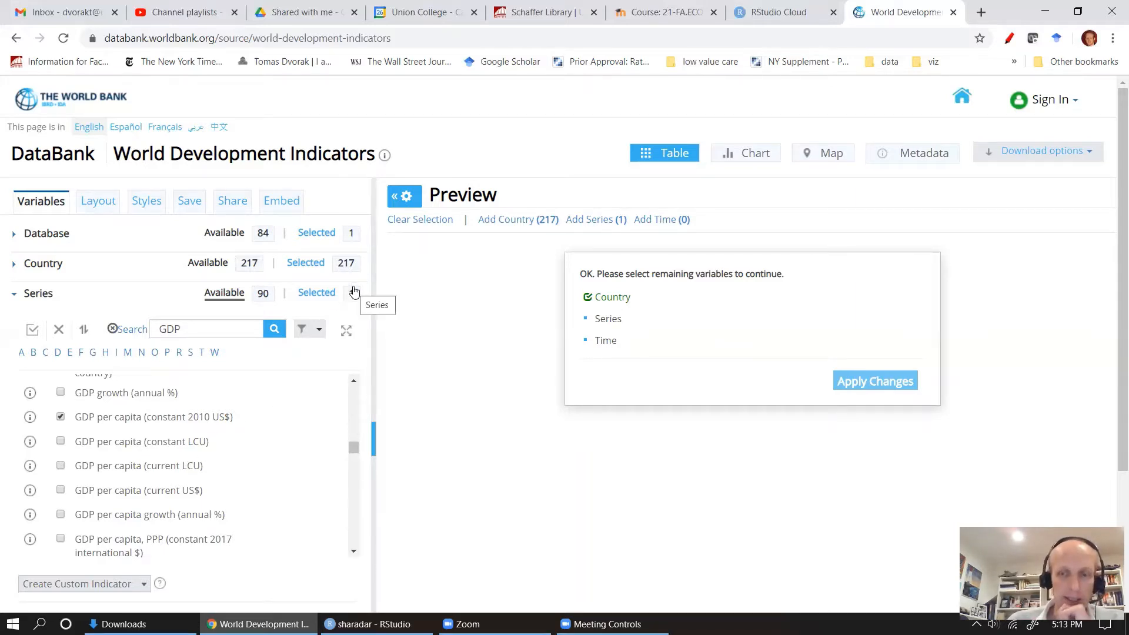
Step: Examine the topic categories offered for filtering the series, from Economic Policy & Debt to Social Protection & Labor
left_click(197, 329)
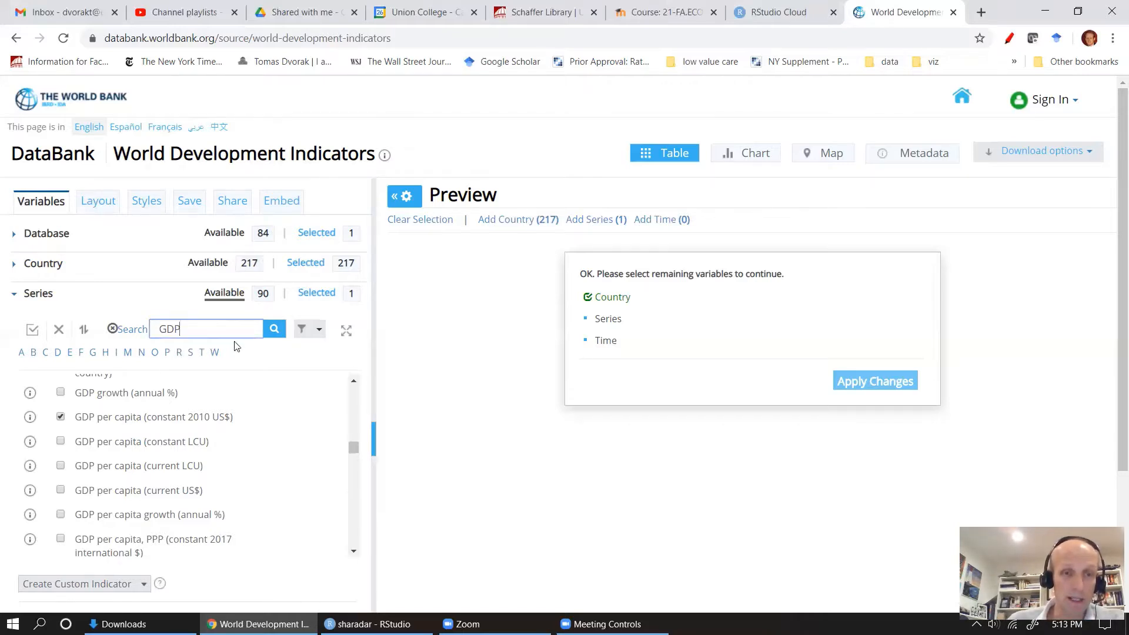
left_click(318, 331)
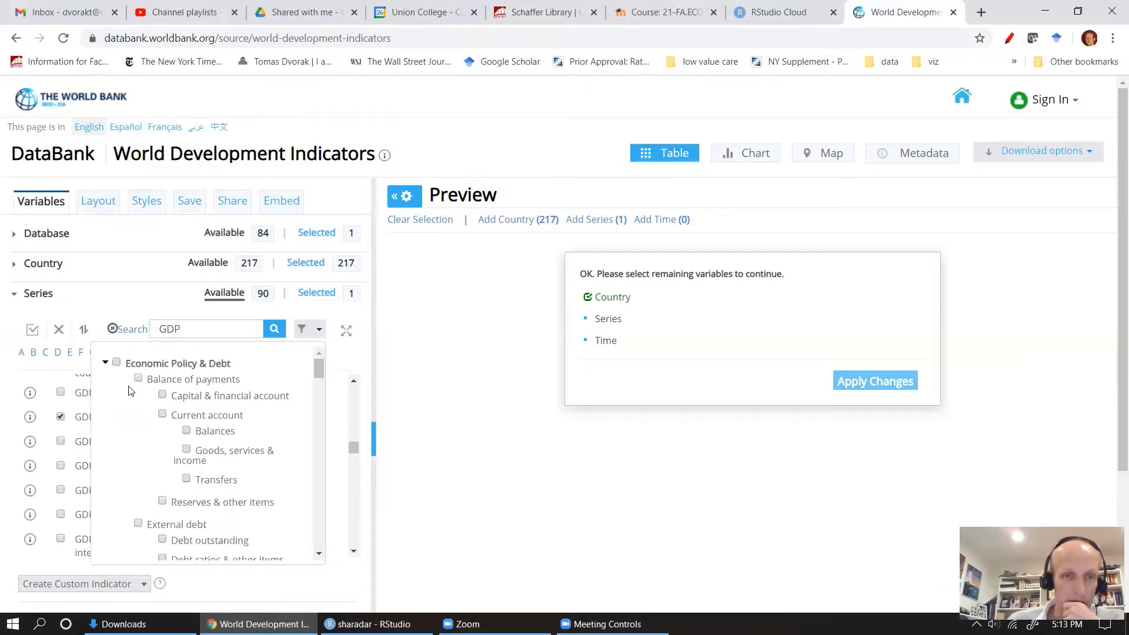
scroll(212, 406, "down", 5)
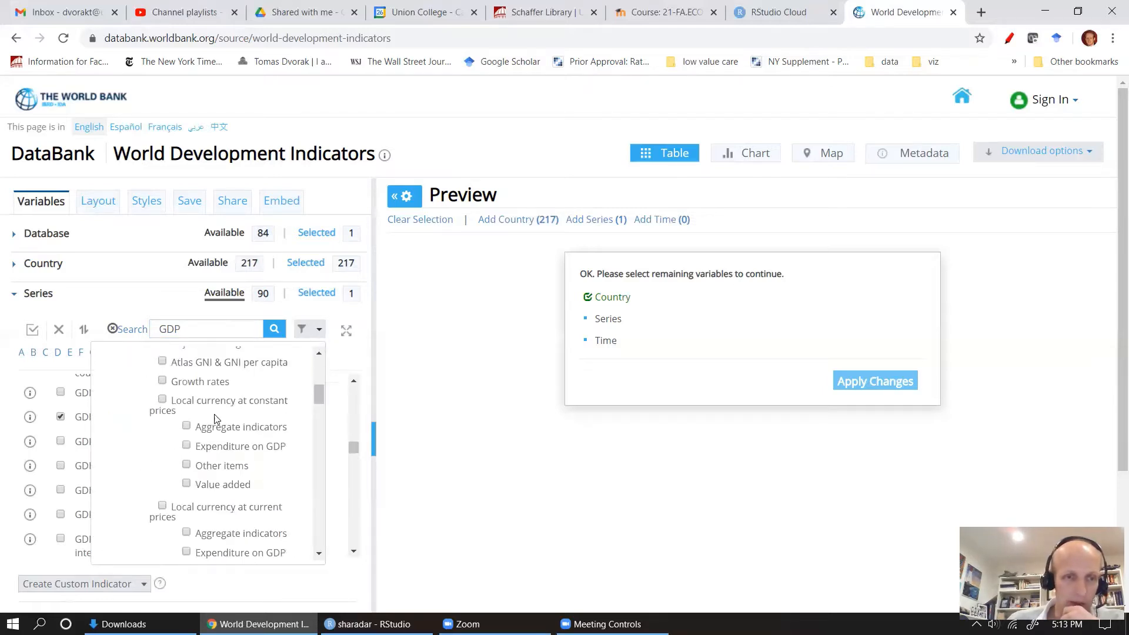
scroll(215, 418, "up", 6)
scroll(215, 418, "down", 10)
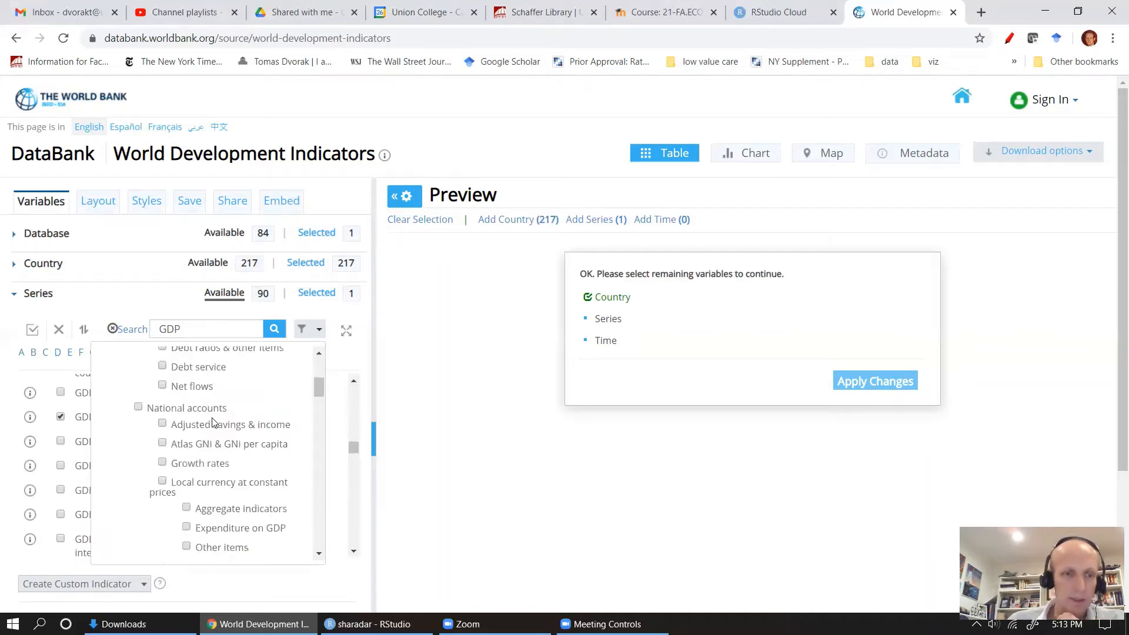
scroll(213, 422, "up", 1)
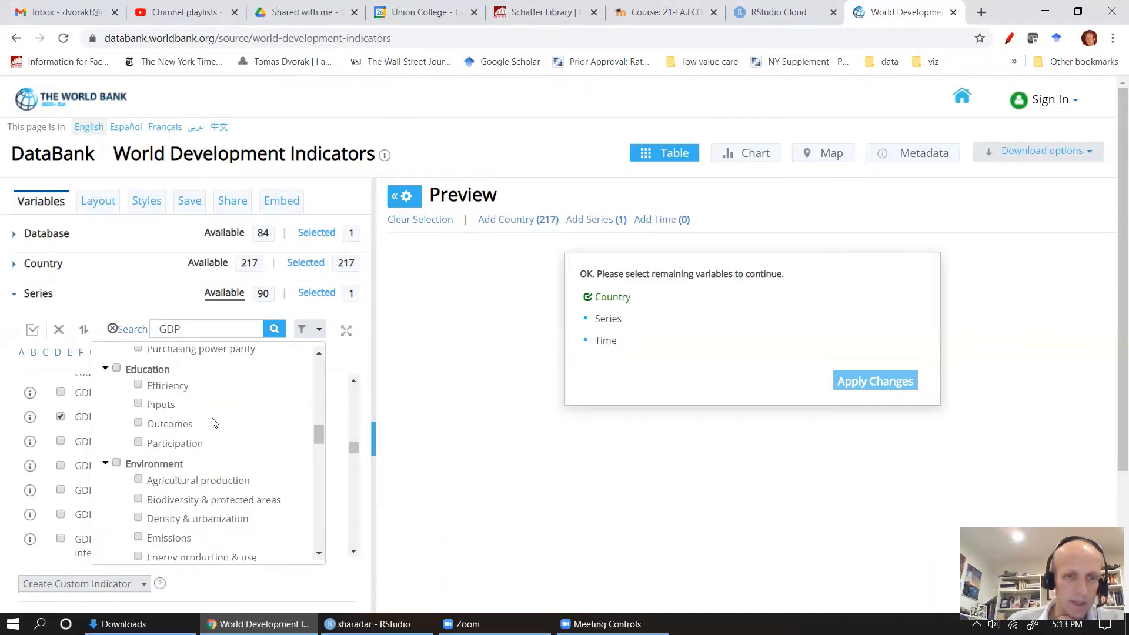
scroll(214, 423, "down", 1)
scroll(214, 423, "up", 1)
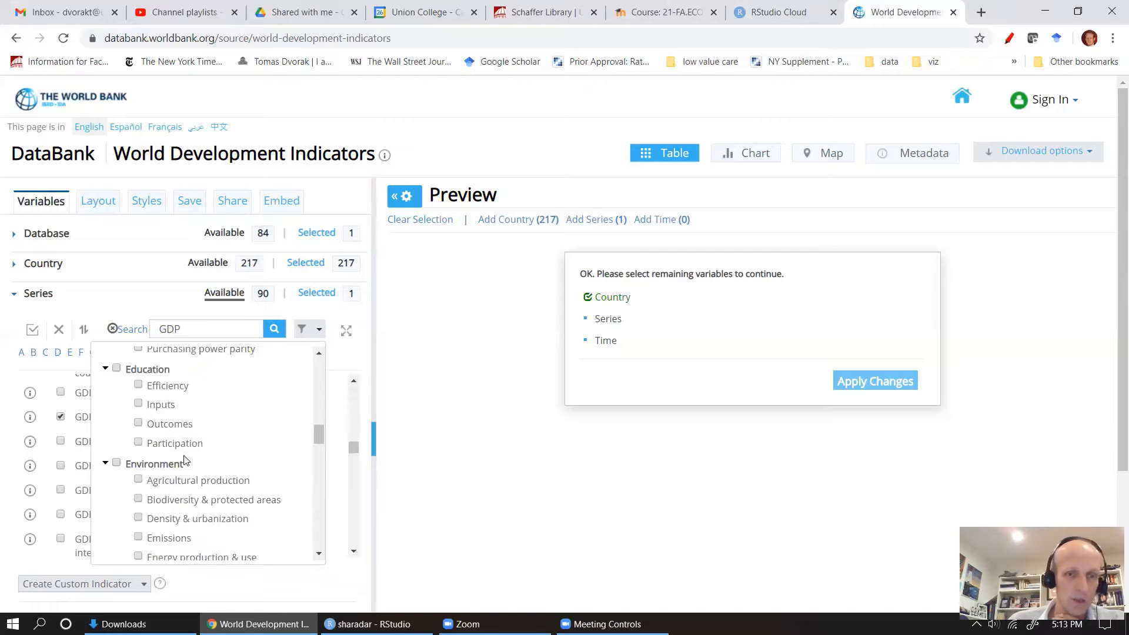
scroll(180, 470, "down", 5)
scroll(181, 472, "down", 6)
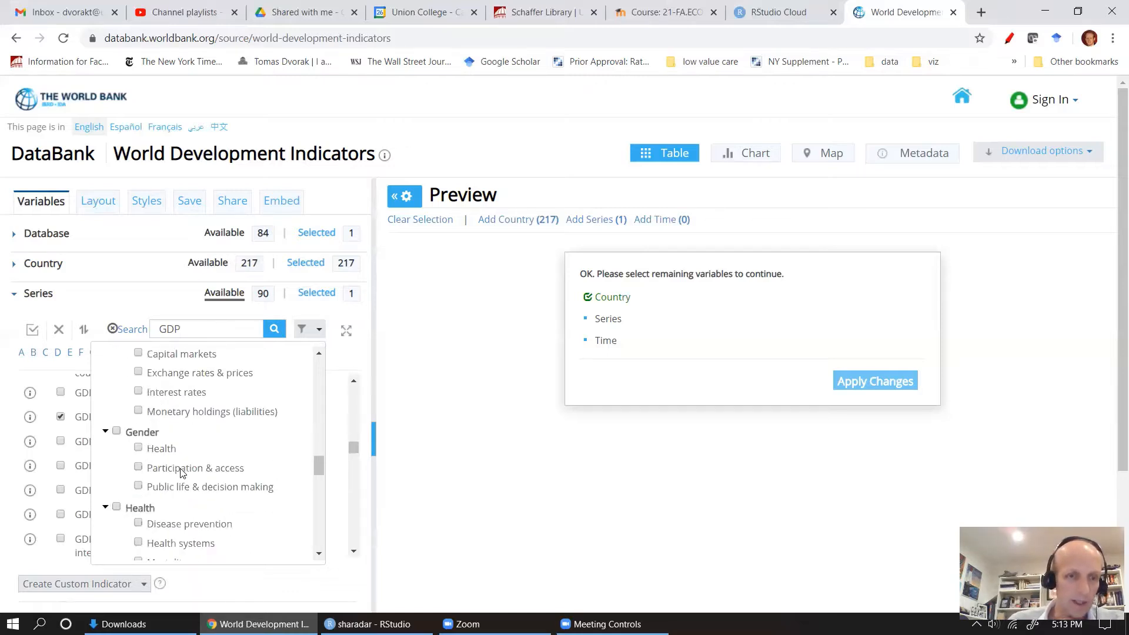
scroll(189, 469, "down", 3)
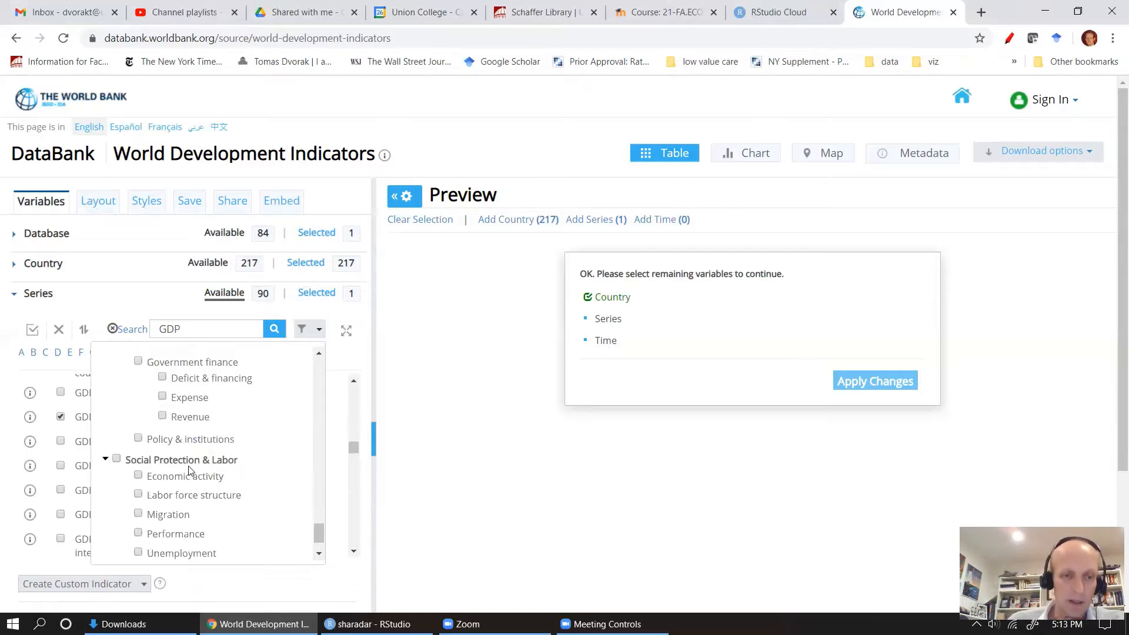
scroll(190, 470, "up", 10)
scroll(189, 469, "up", 5)
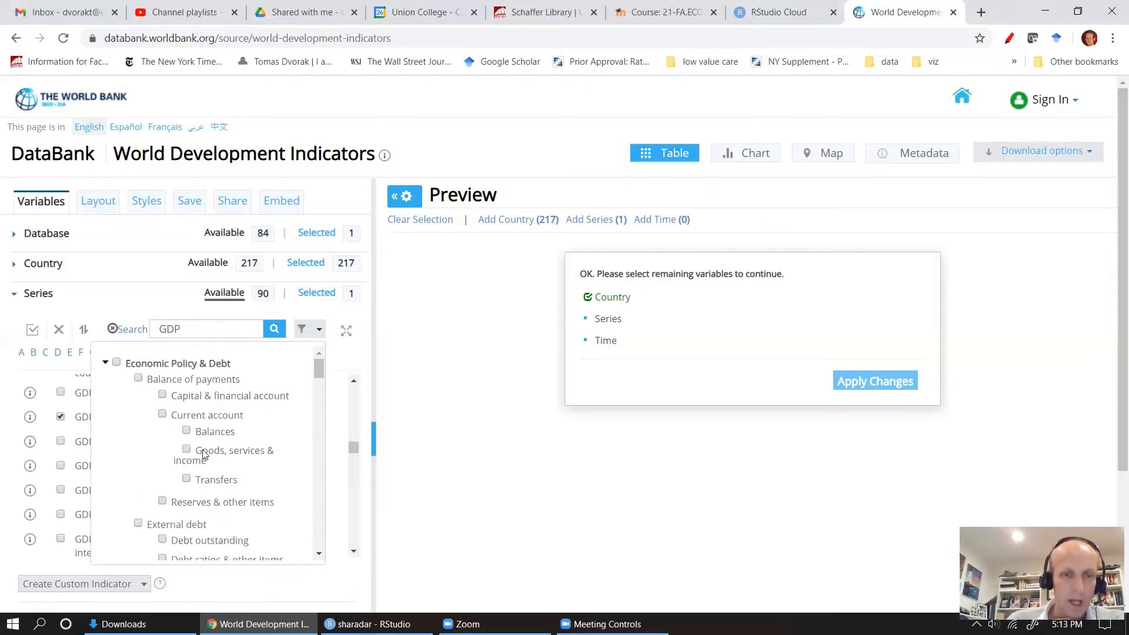
Step: Filter the series by the National accounts topic Shares of GDP & other
scroll(205, 450, "down", 2)
scroll(206, 450, "down", 2)
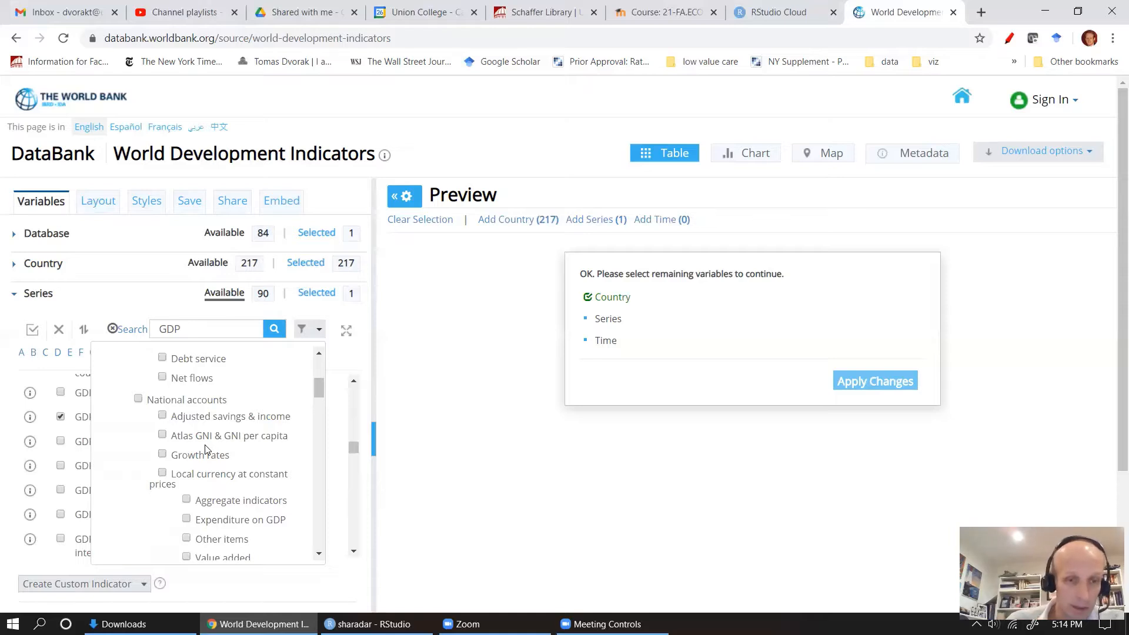
scroll(219, 448, "up", 3)
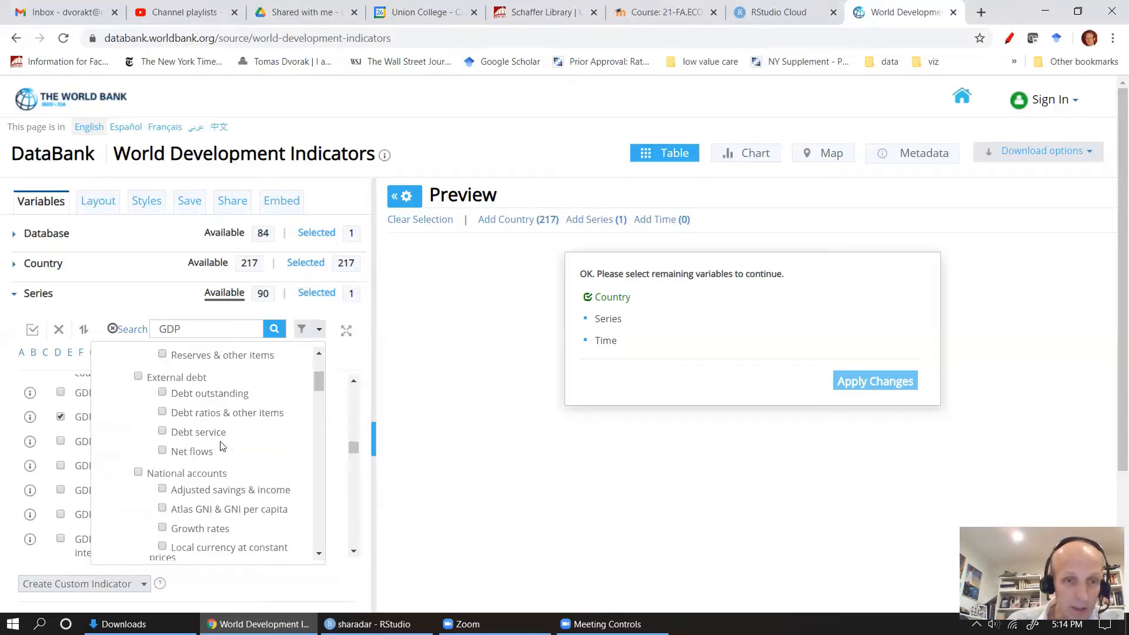
scroll(221, 449, "down", 10)
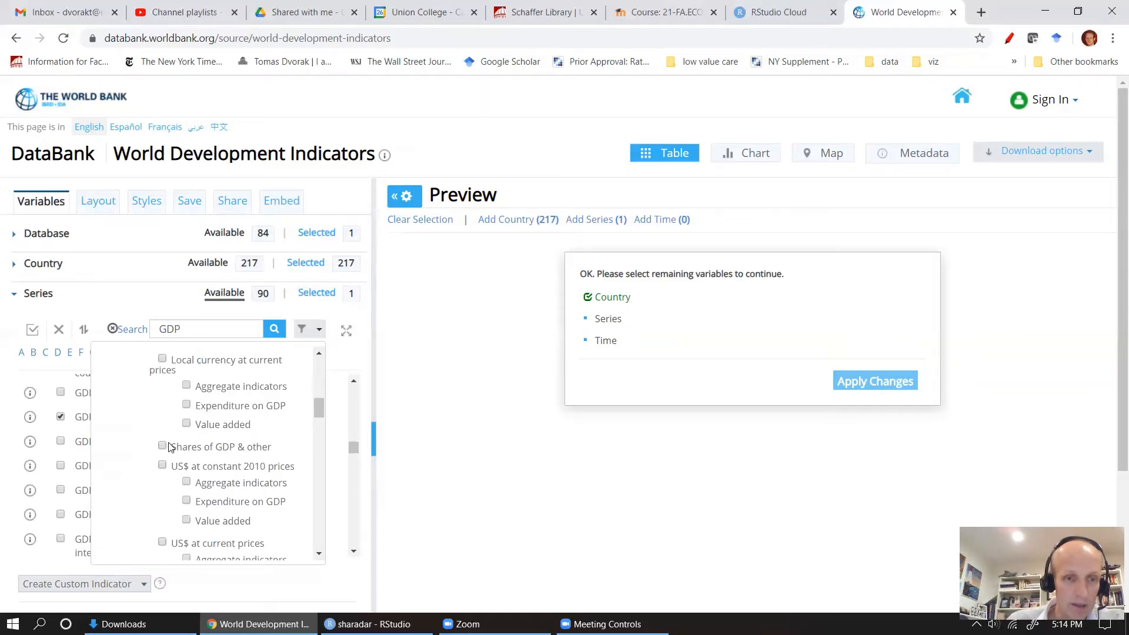
left_click(162, 447)
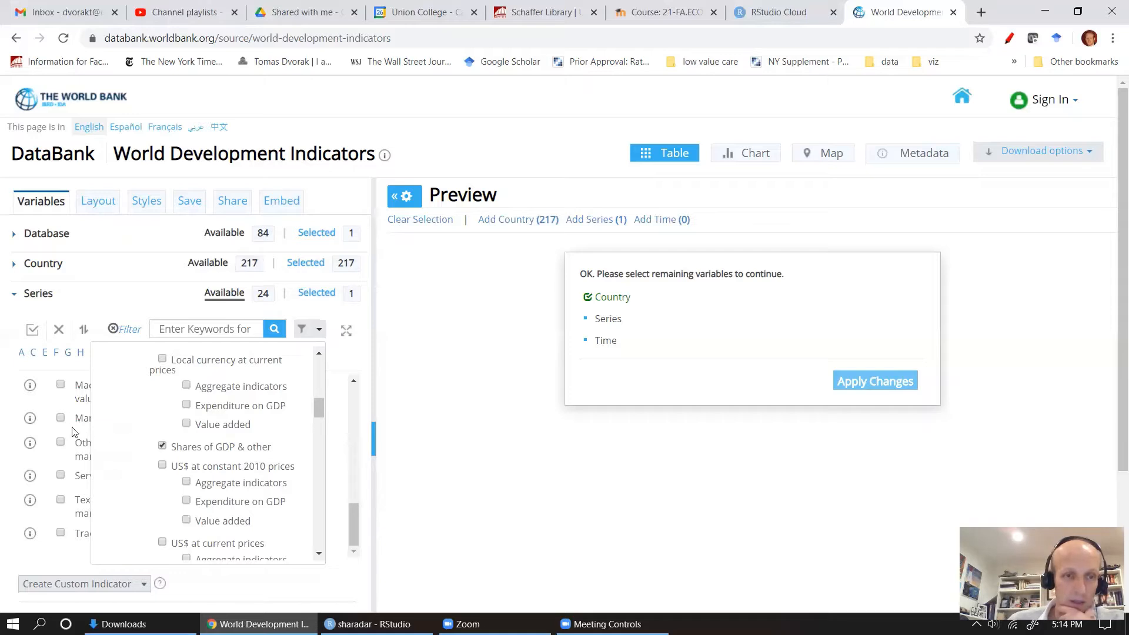
left_click(43, 402)
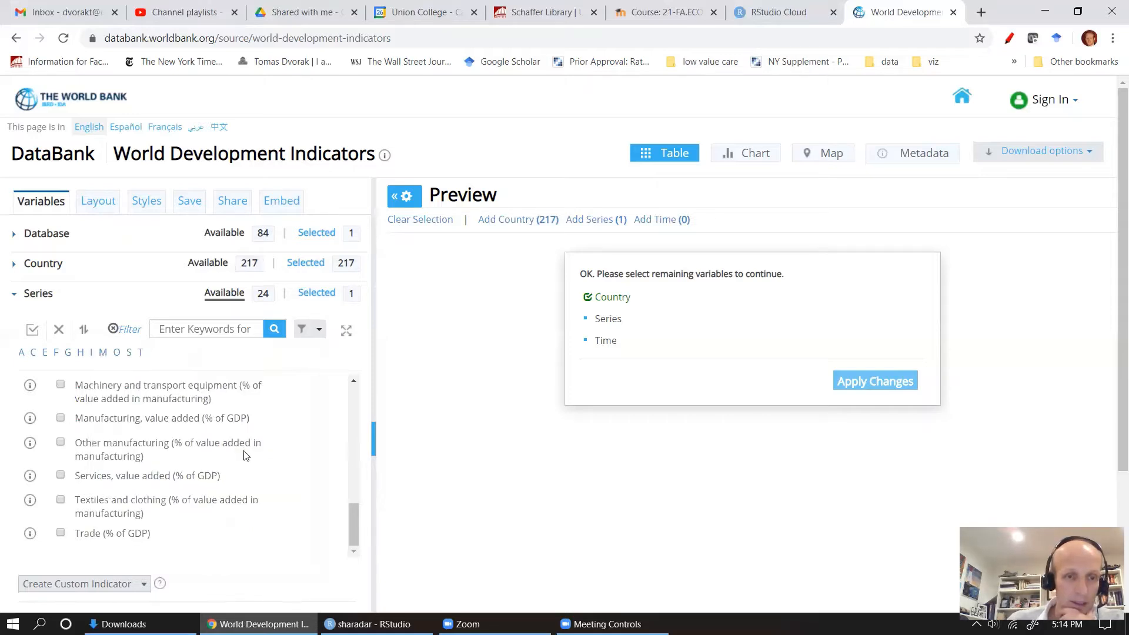
Step: Add the series Gross fixed capital formation (% of GDP) to the selection
scroll(182, 450, "down", 1)
scroll(200, 420, "up", 4)
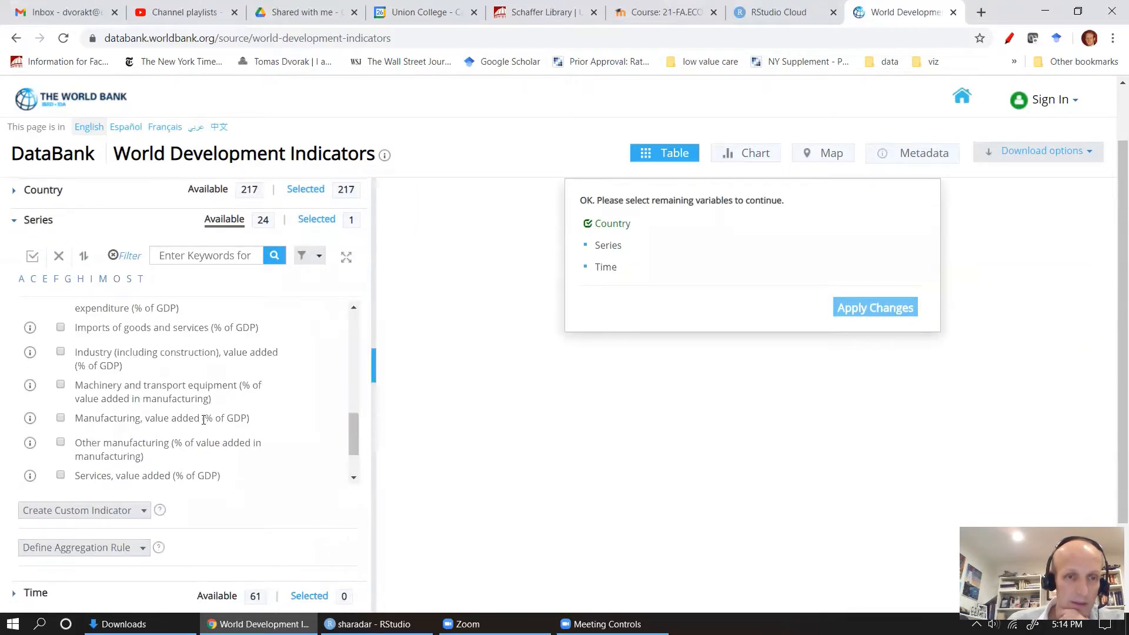
scroll(203, 419, "up", 1)
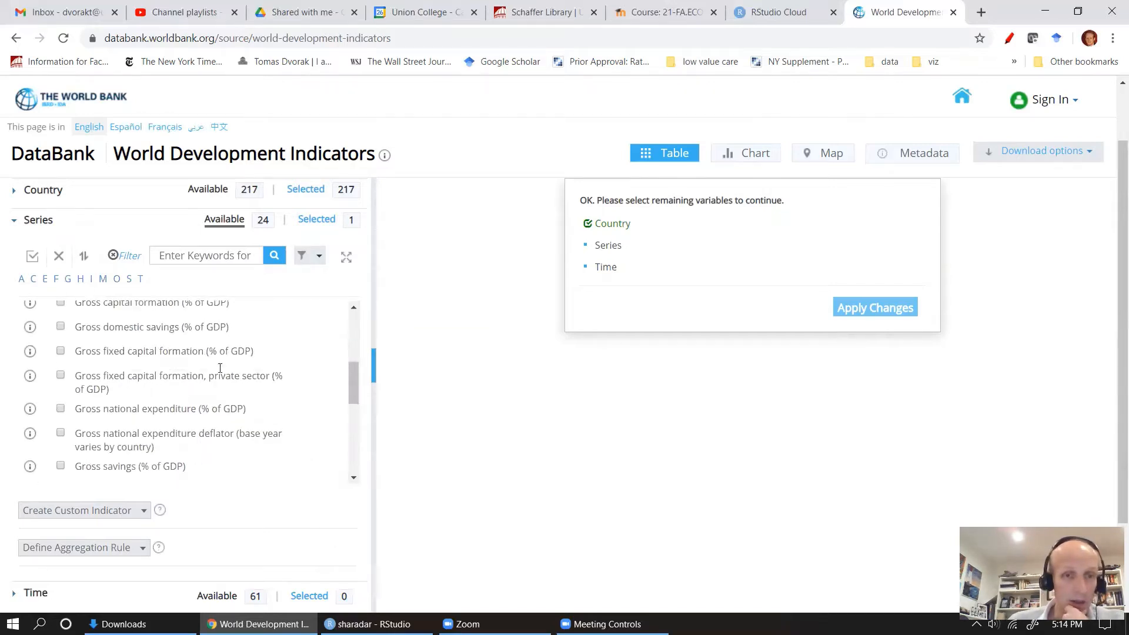
left_click(61, 351)
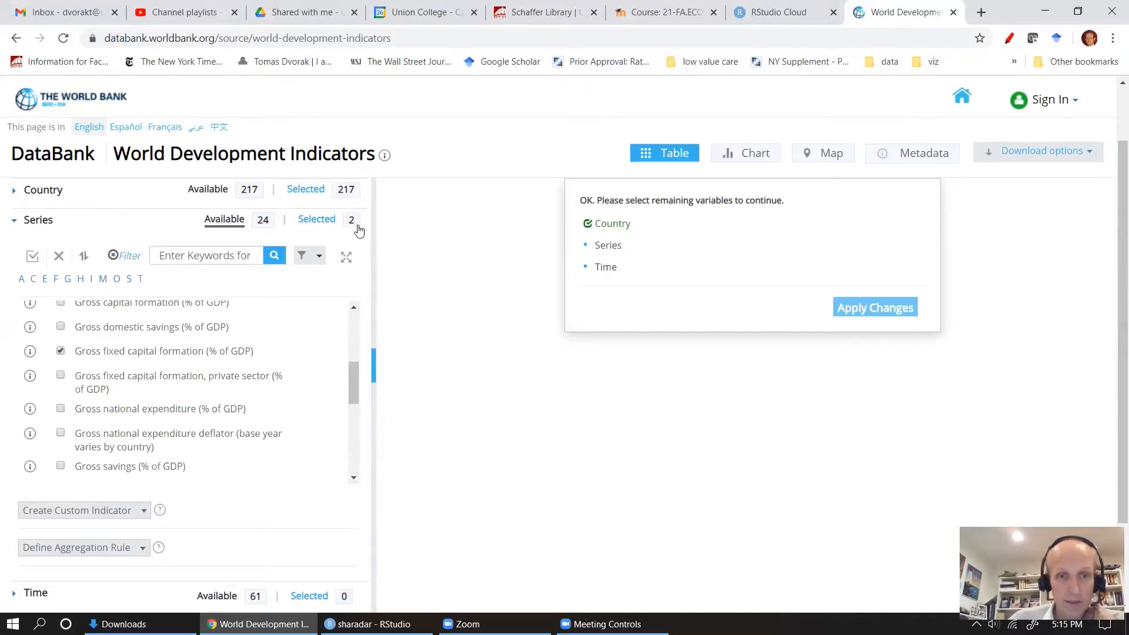
Step: Try a search for population within the filtered series, and clear both the filter and the search
left_click(244, 255)
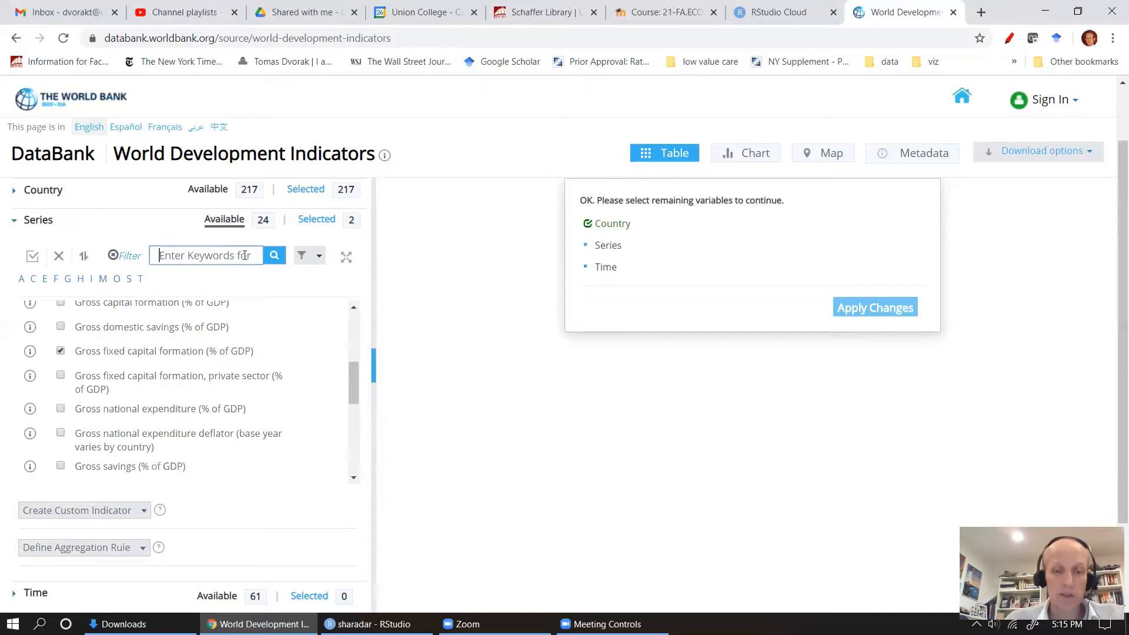
type("population")
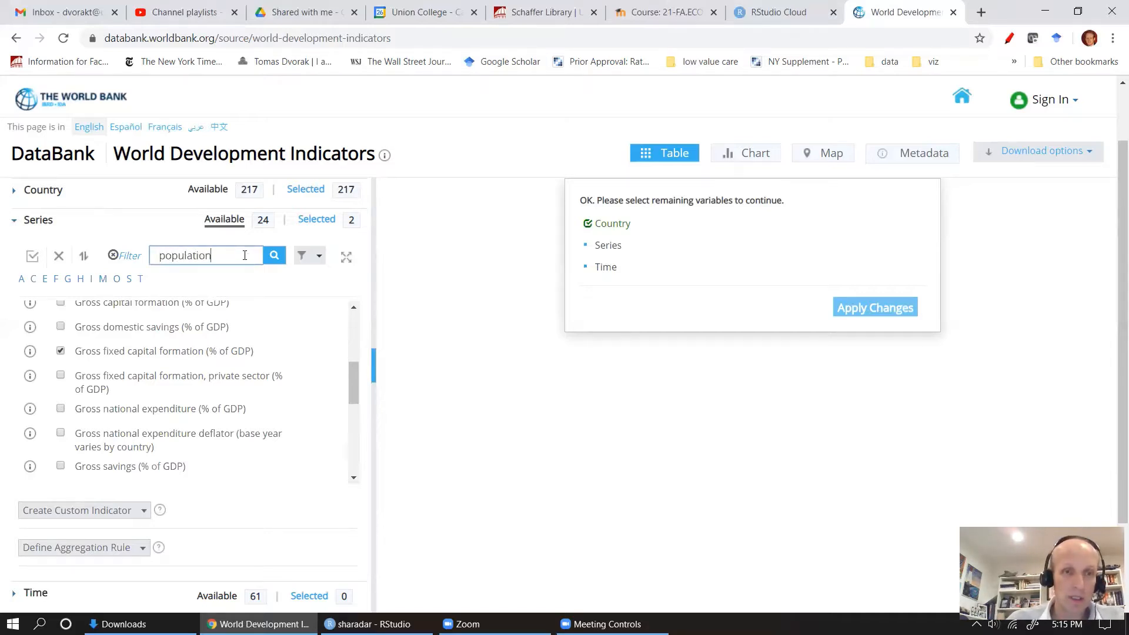
key("Return")
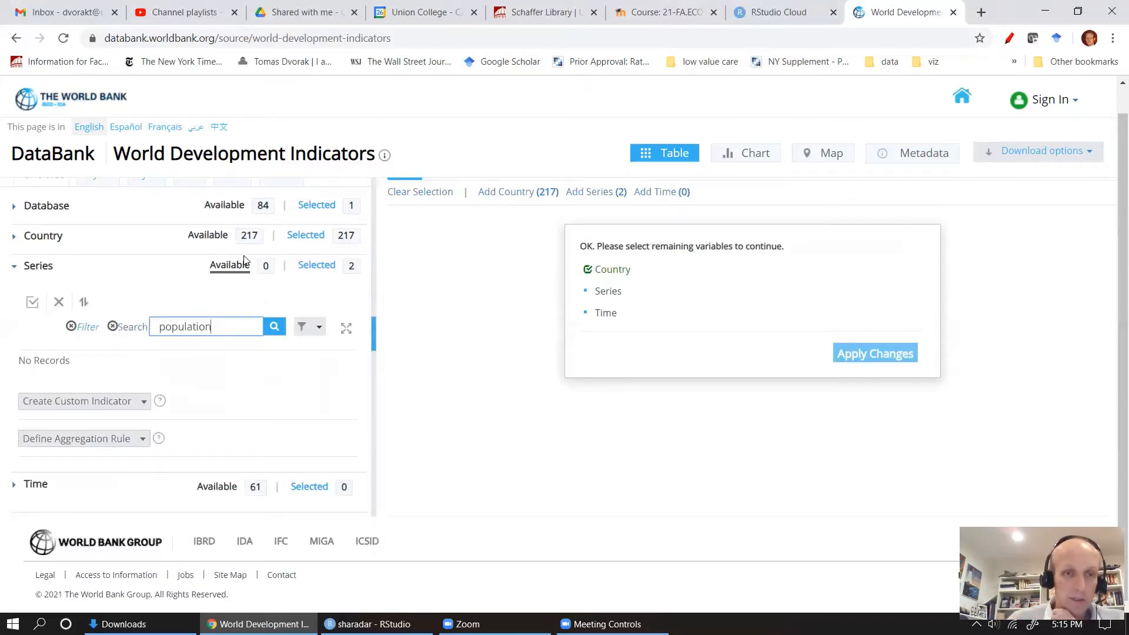
left_click(72, 327)
left_click(112, 327)
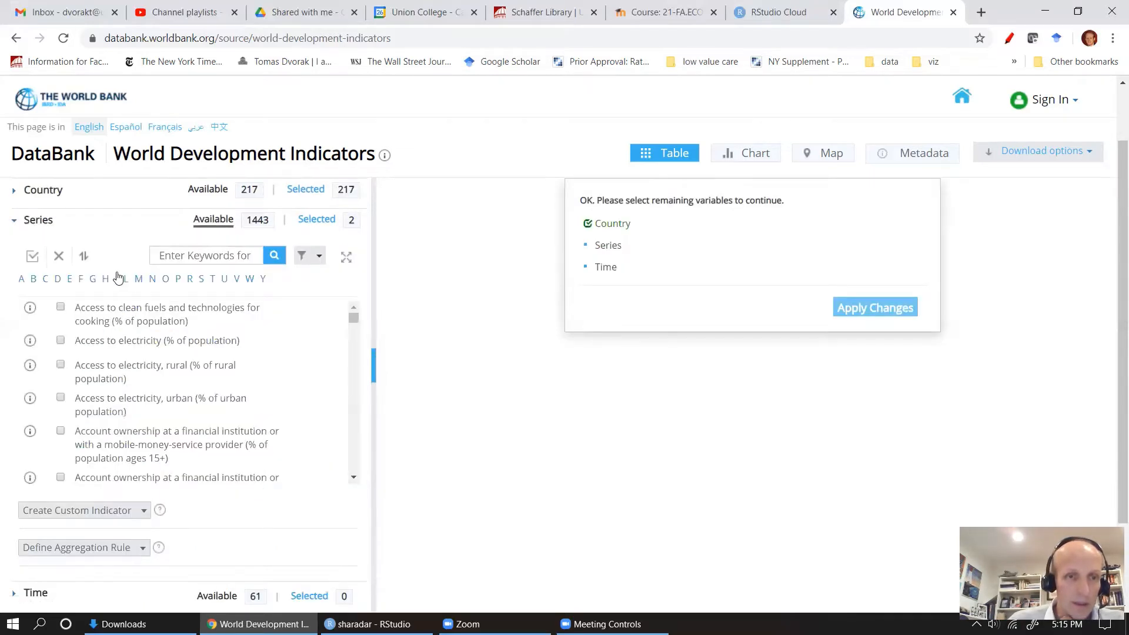
Step: Search the series for population, add Population, total to the selection, and collapse the Series section
left_click(221, 255)
type("population")
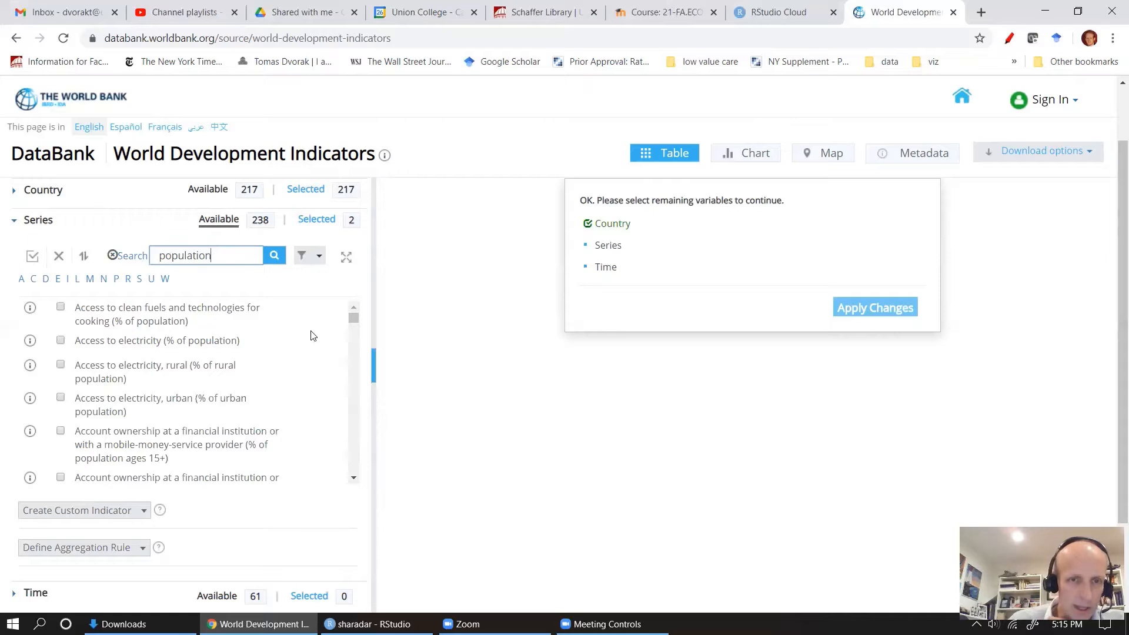
scroll(264, 361, "down", 10)
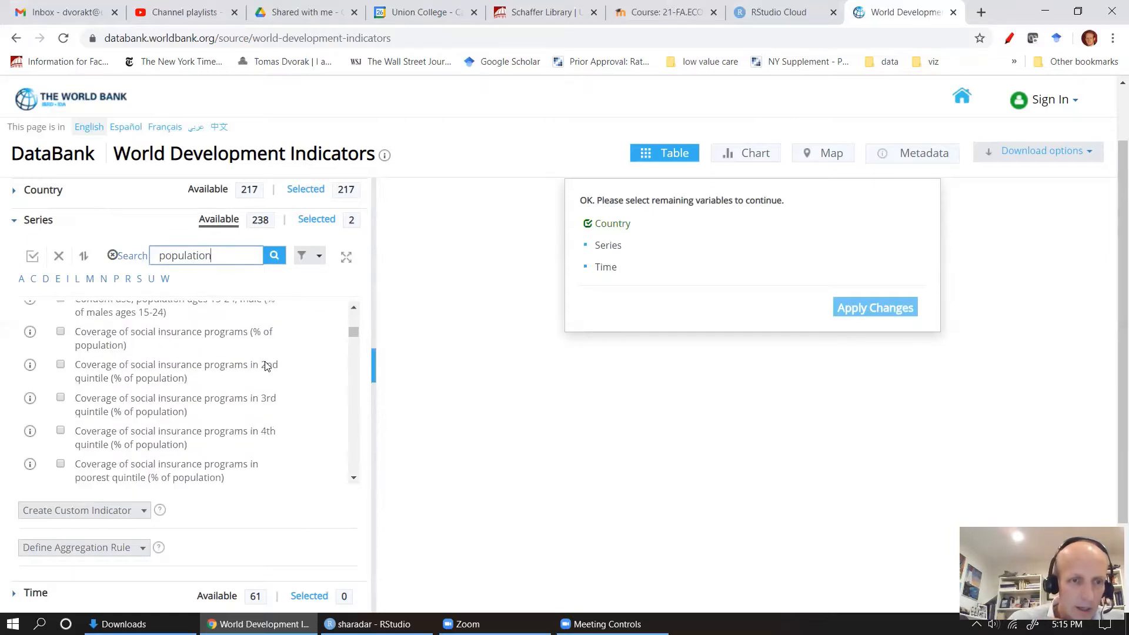
scroll(268, 372, "down", 15)
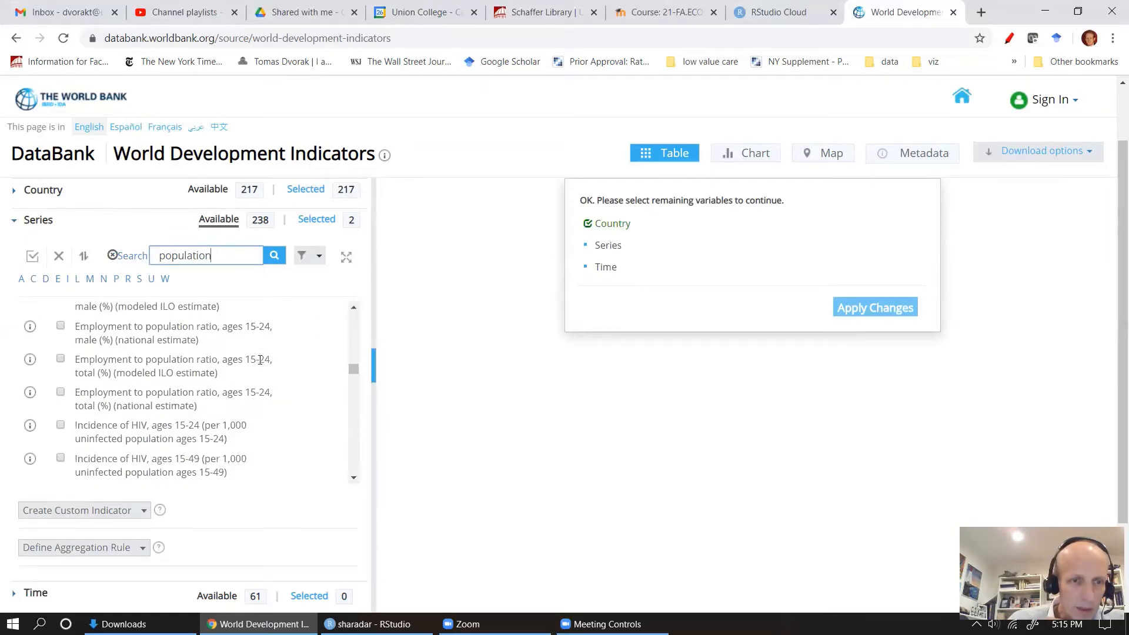
scroll(262, 365, "down", 15)
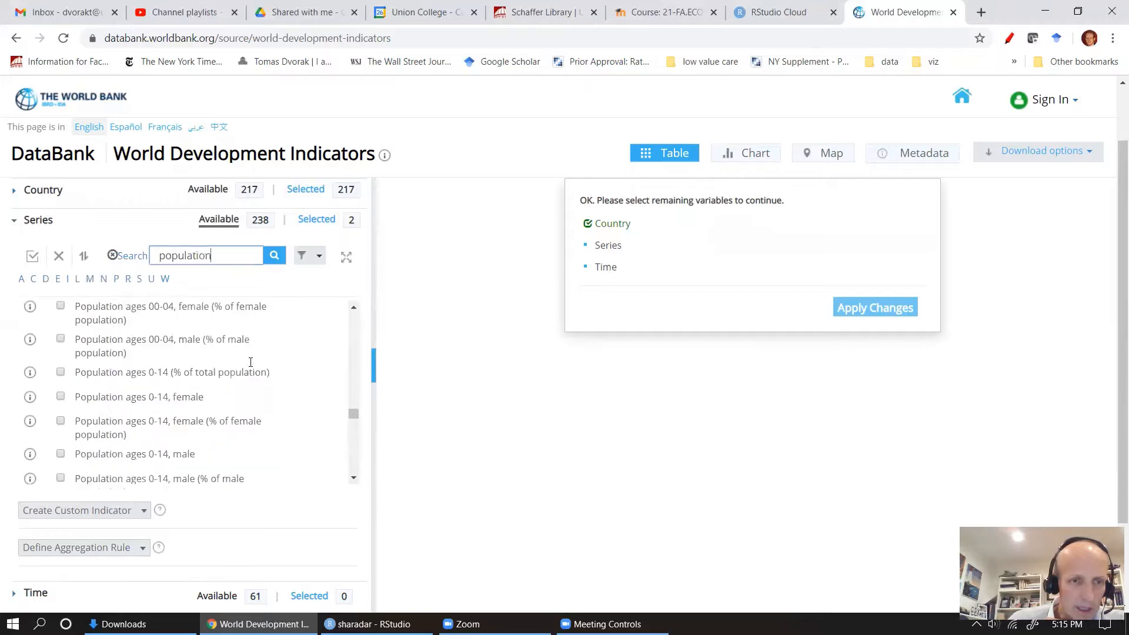
scroll(250, 362, "up", 4)
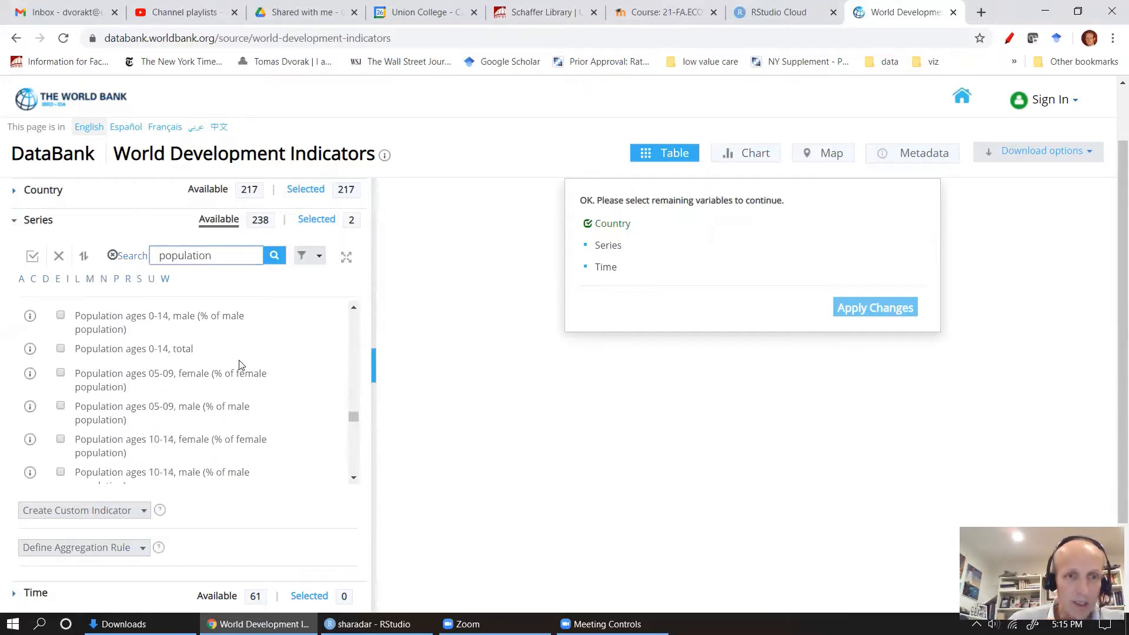
scroll(235, 361, "up", 3)
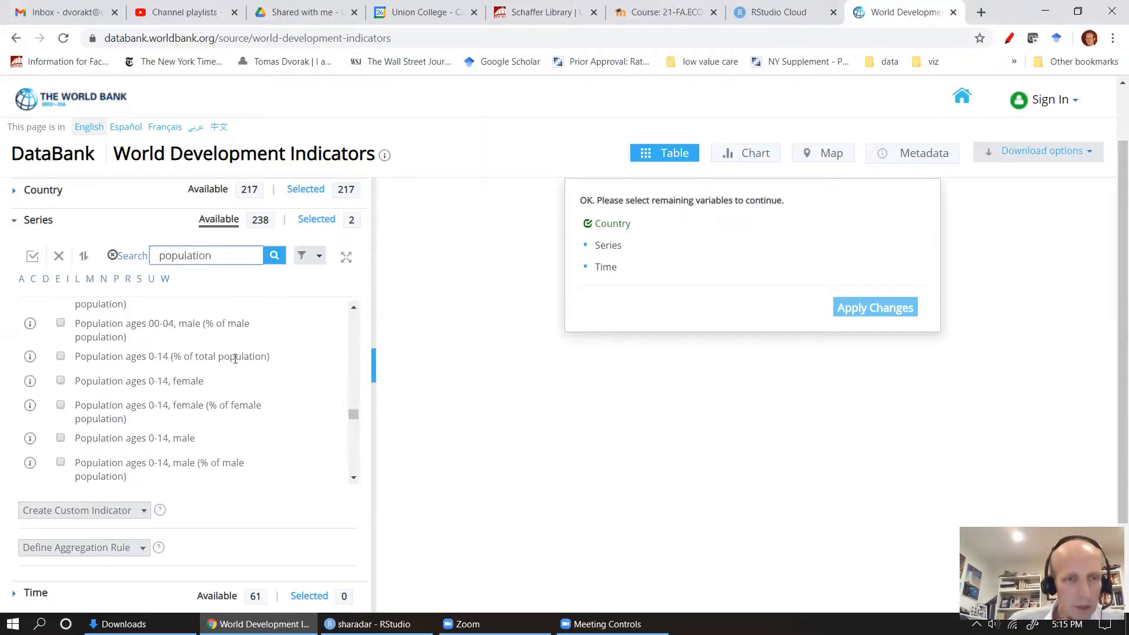
scroll(234, 359, "up", 2)
scroll(235, 358, "up", 1)
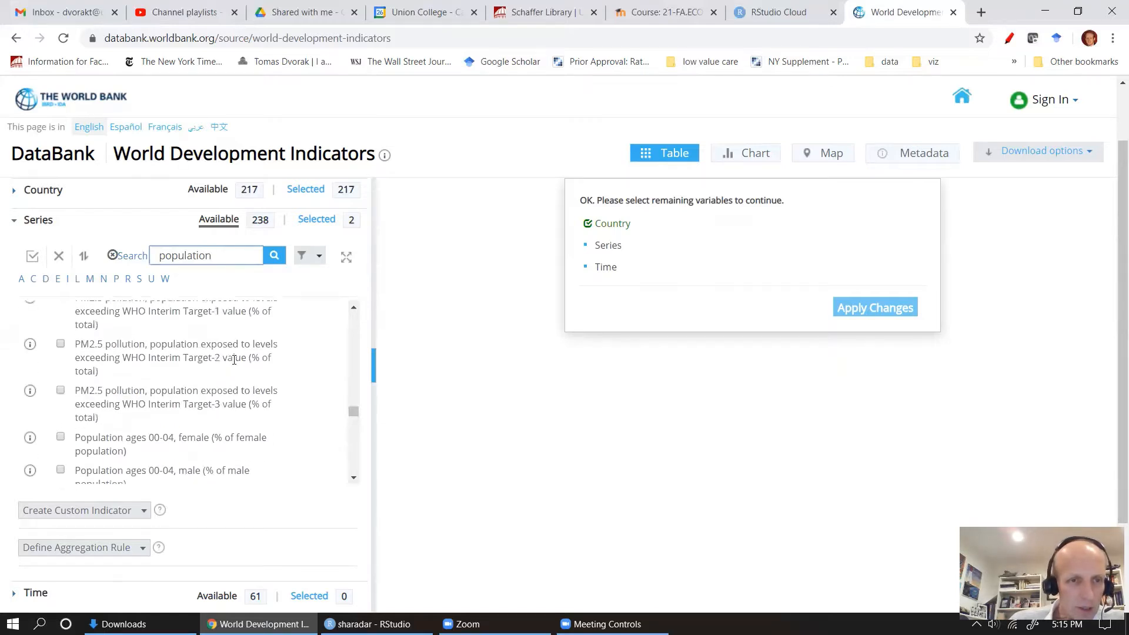
scroll(233, 360, "down", 6)
scroll(232, 360, "down", 10)
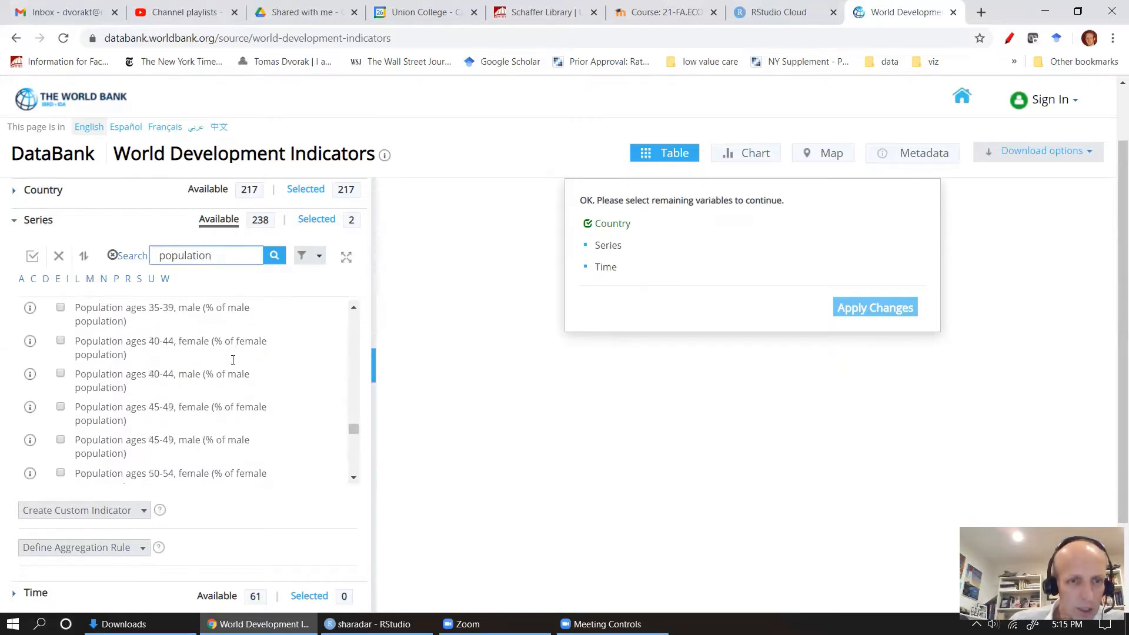
scroll(234, 365, "down", 10)
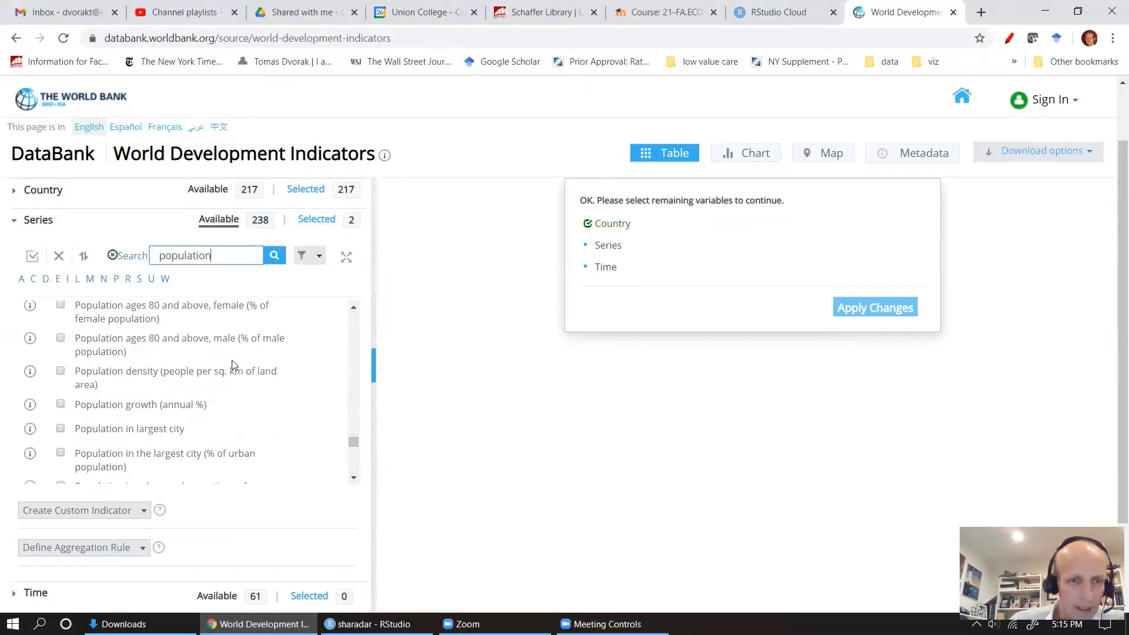
scroll(234, 365, "down", 2)
scroll(234, 365, "down", 3)
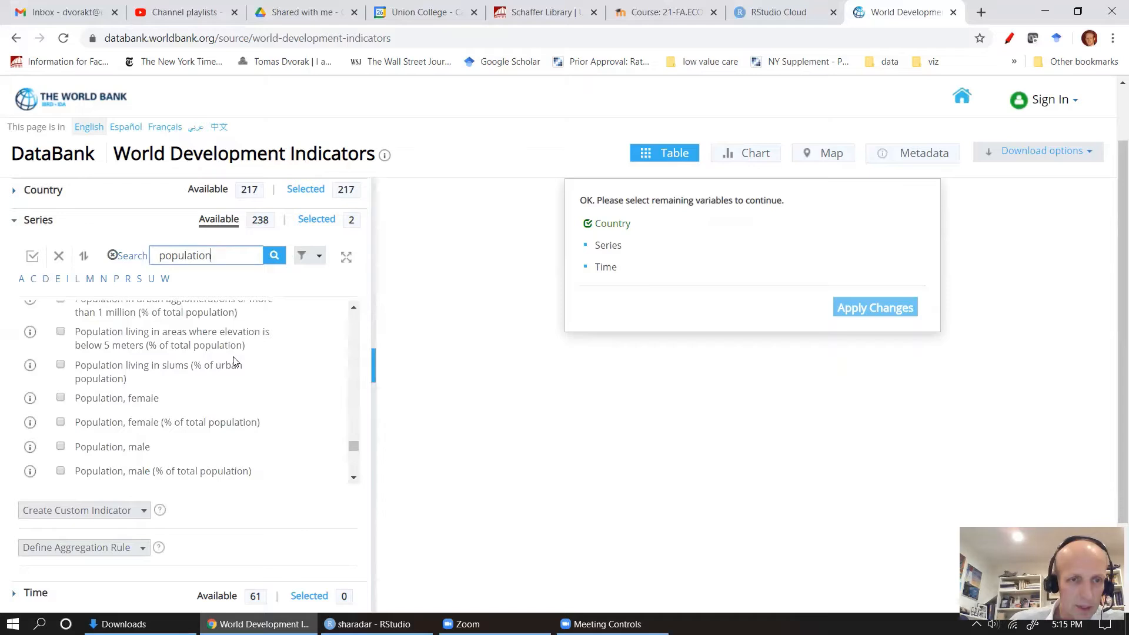
scroll(252, 385, "down", 2)
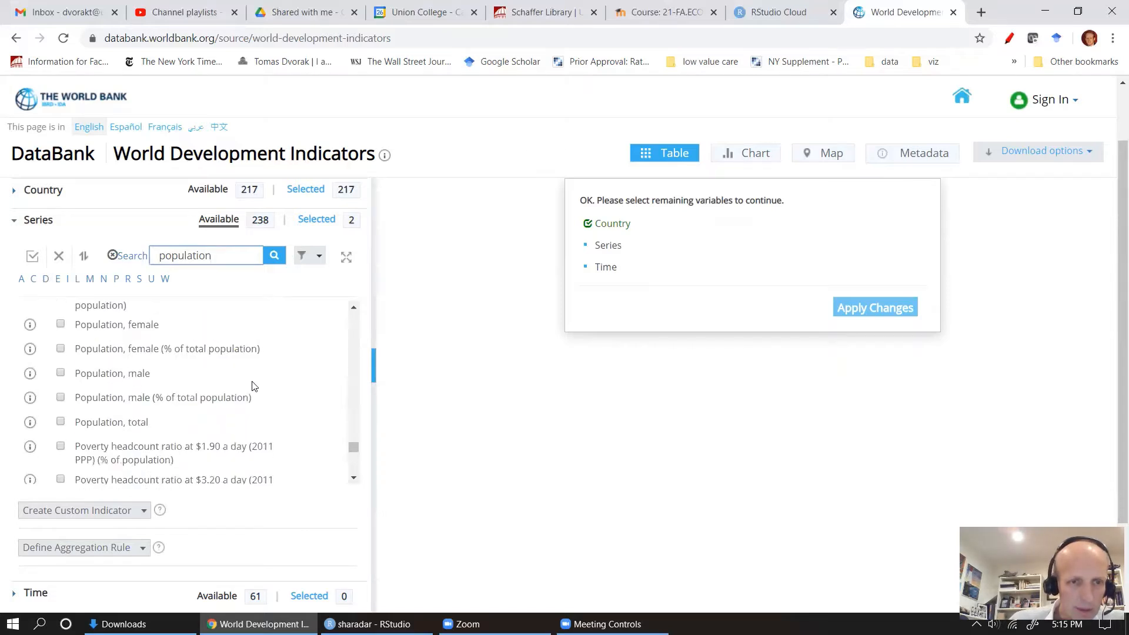
left_click(61, 422)
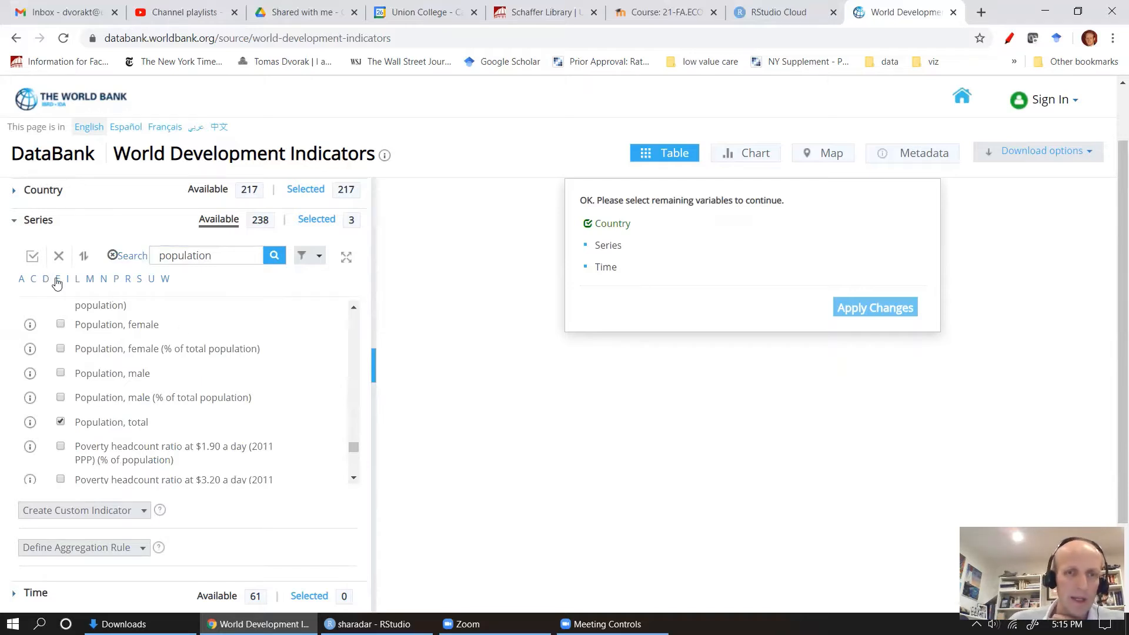
left_click(26, 224)
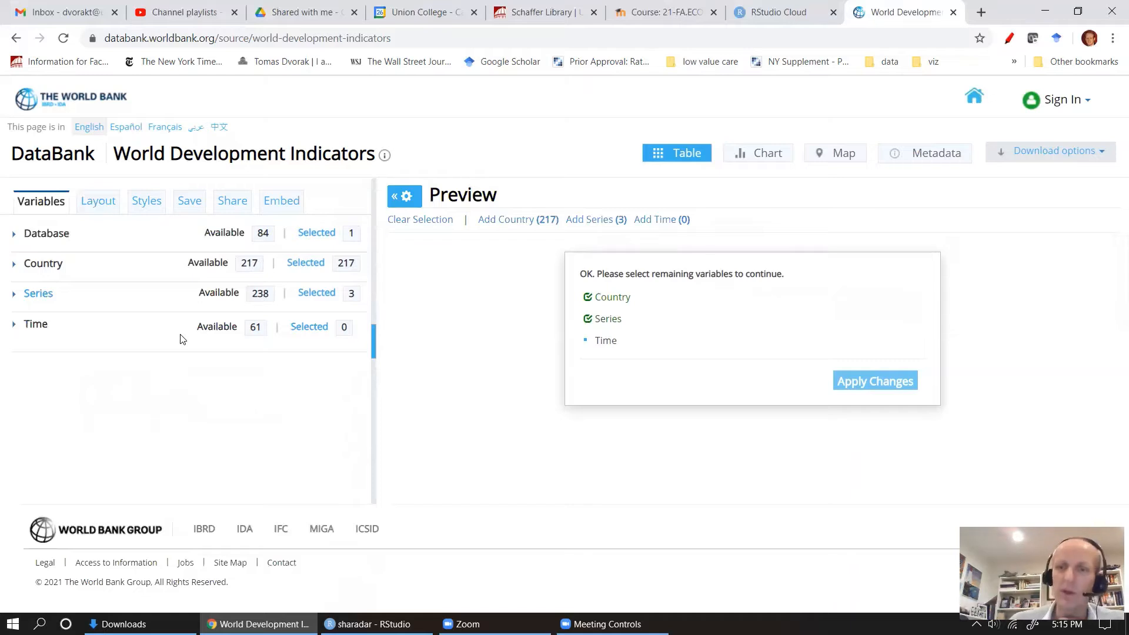
Step: Select the years 2020 and 2010 as the time periods for the dataset
left_click(15, 329)
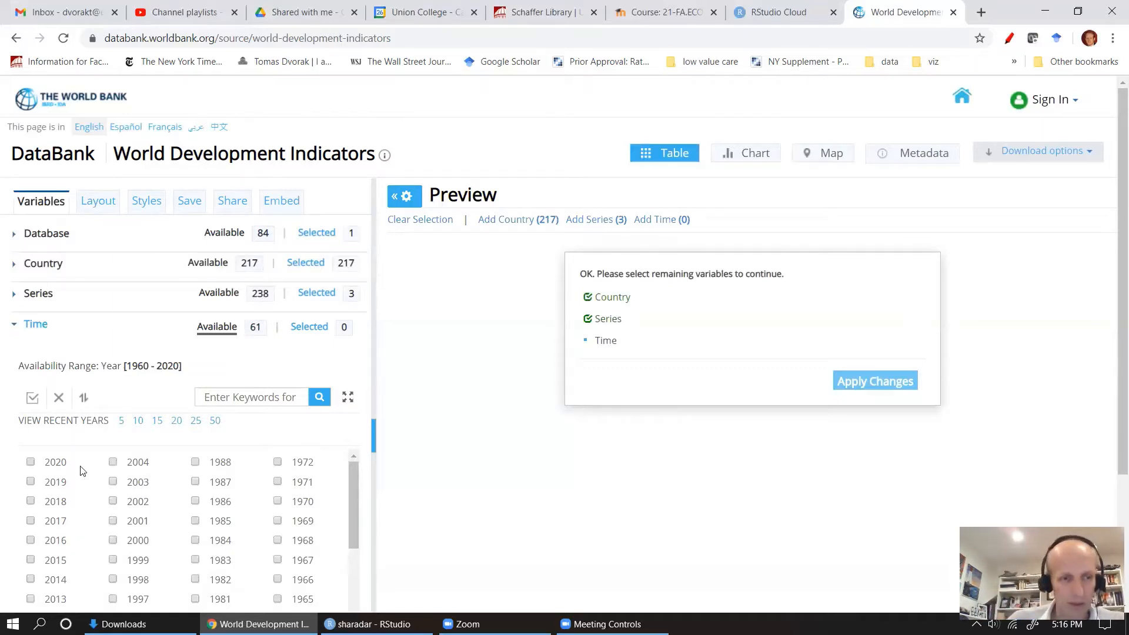
left_click(31, 462)
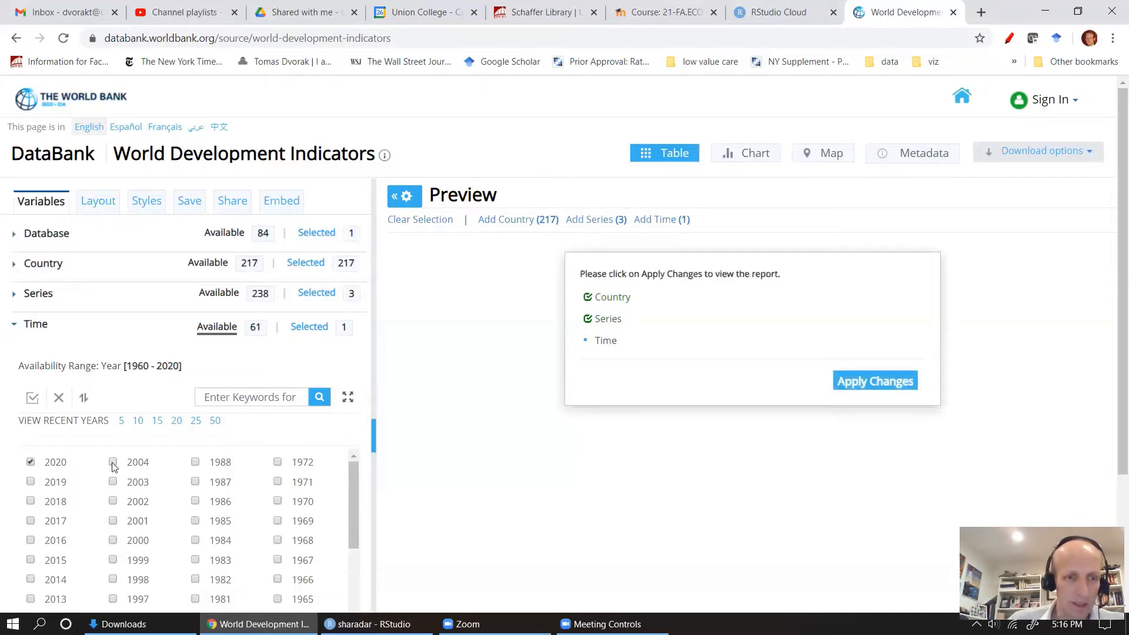
scroll(35, 573, "down", 3)
scroll(37, 568, "up", 1)
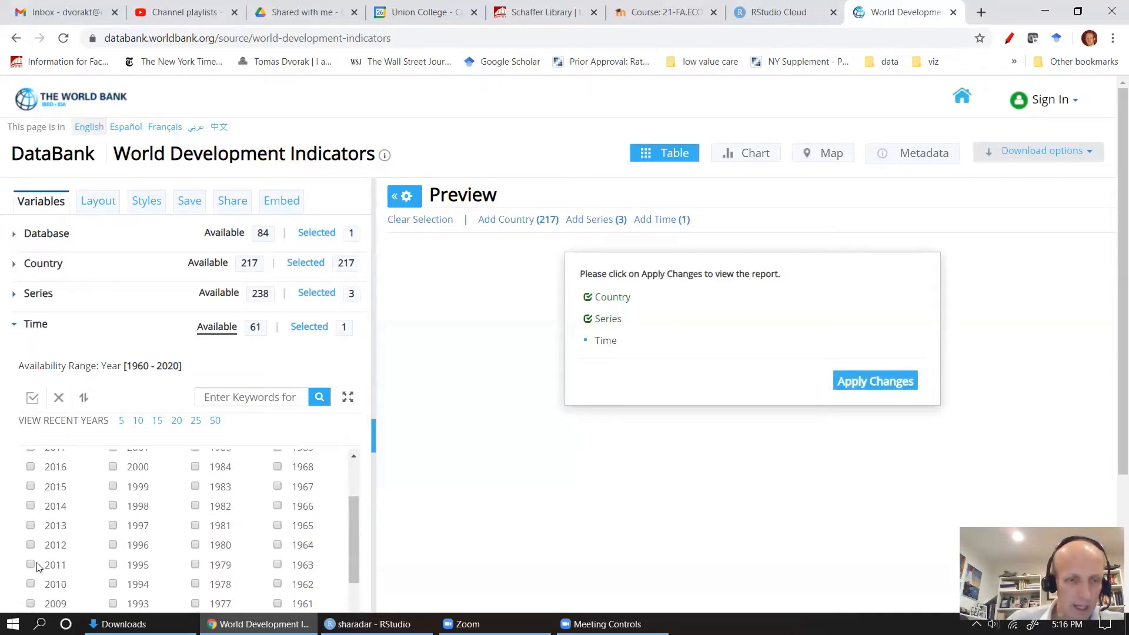
scroll(35, 558, "down", 1)
left_click(30, 510)
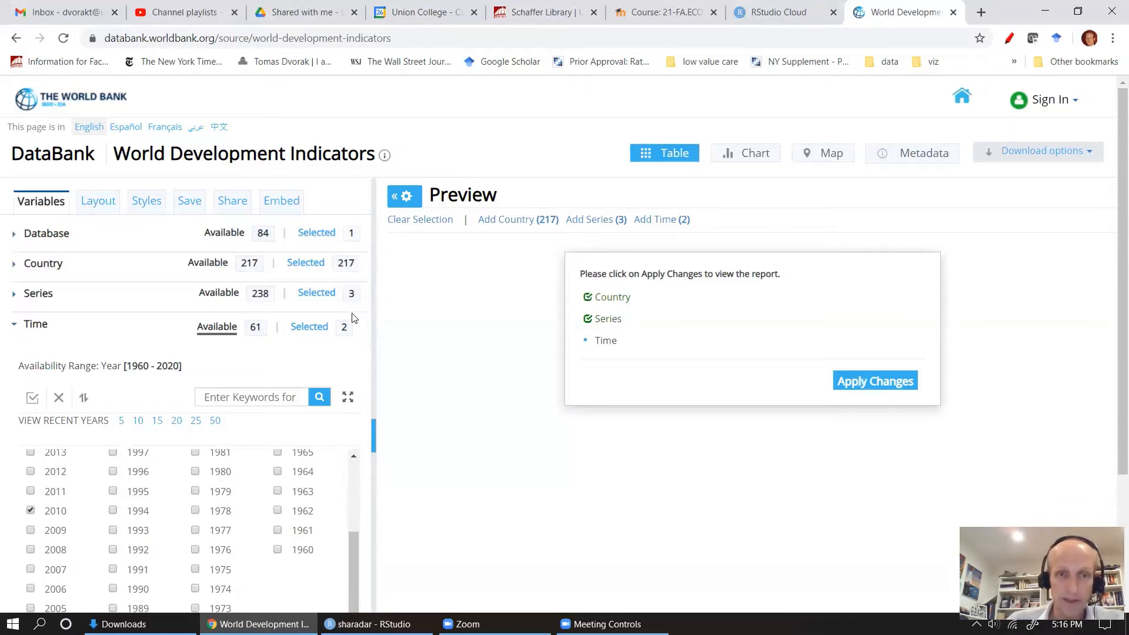
Step: Apply the selections to generate the table preview and display the data for Angola
left_click(848, 388)
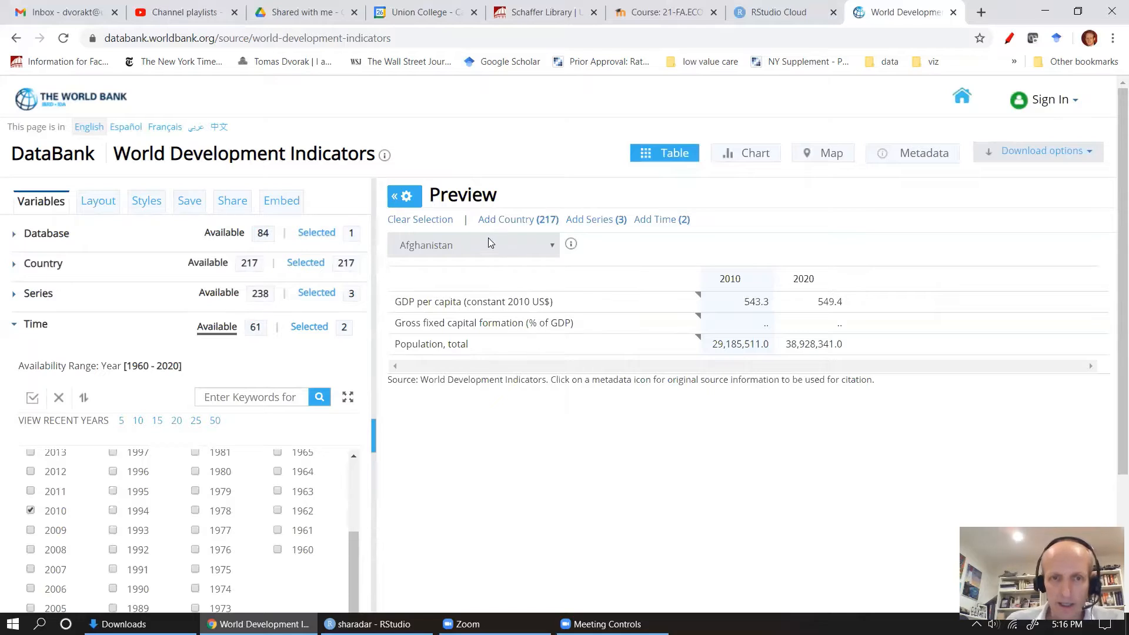
left_click(552, 243)
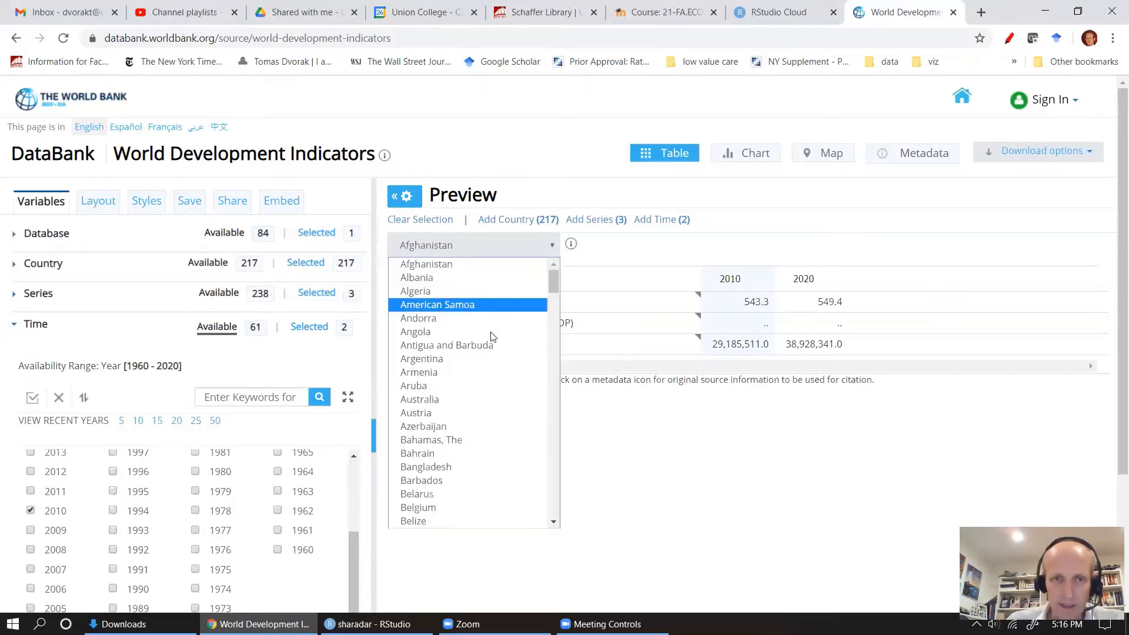
left_click(482, 331)
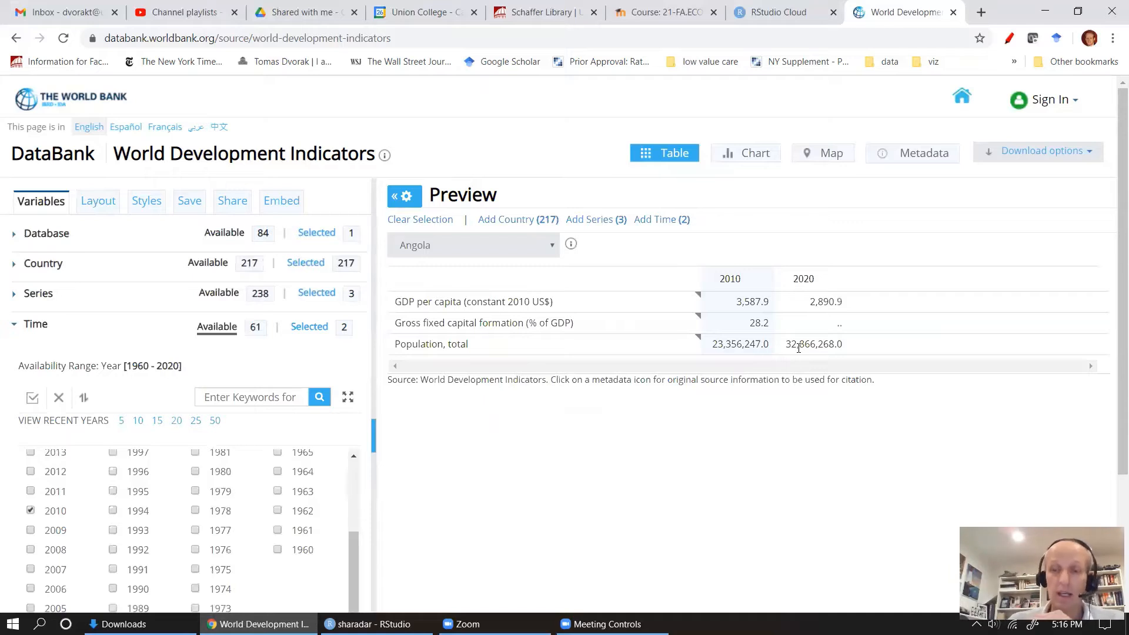
Step: Set the table's custom orientation to Country as Row and Series as Column, and apply the changes
left_click(91, 202)
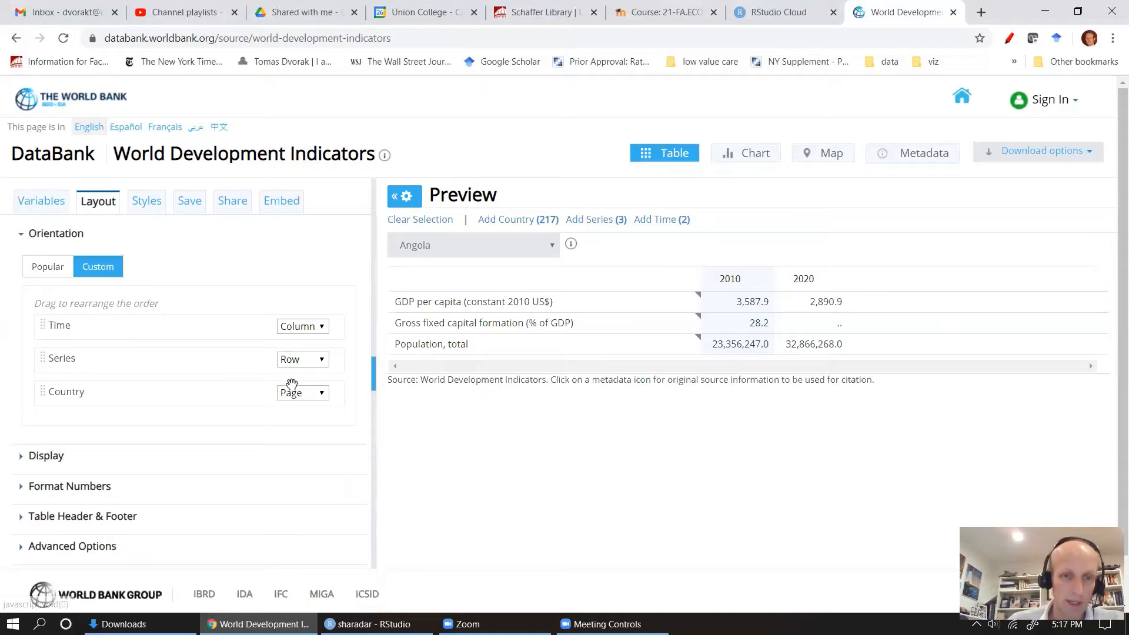
left_click(316, 394)
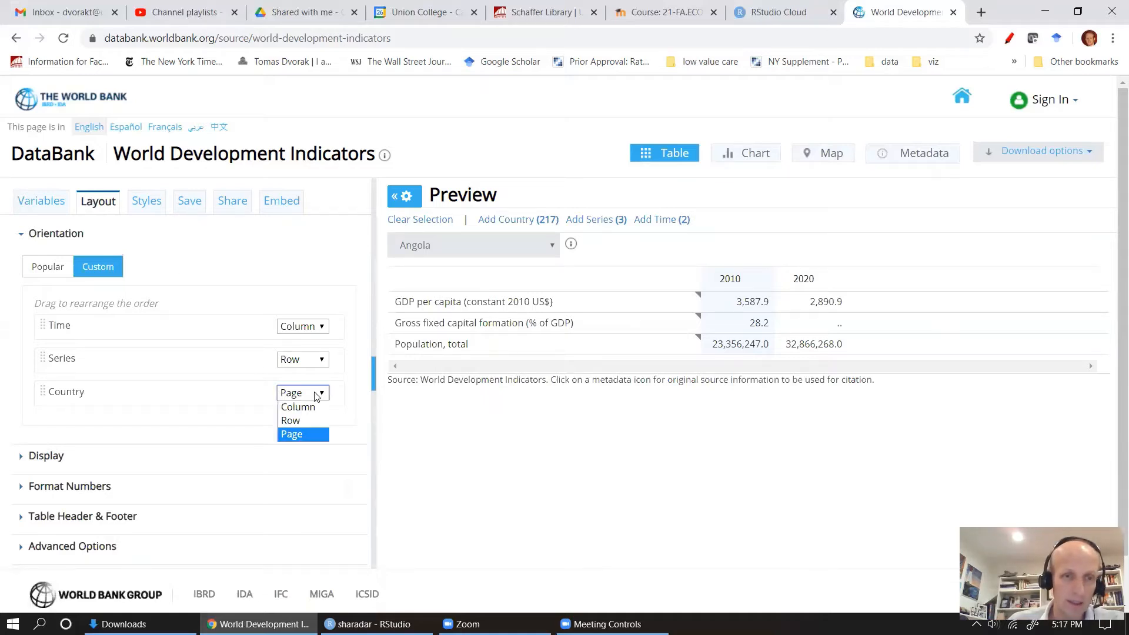
left_click(301, 421)
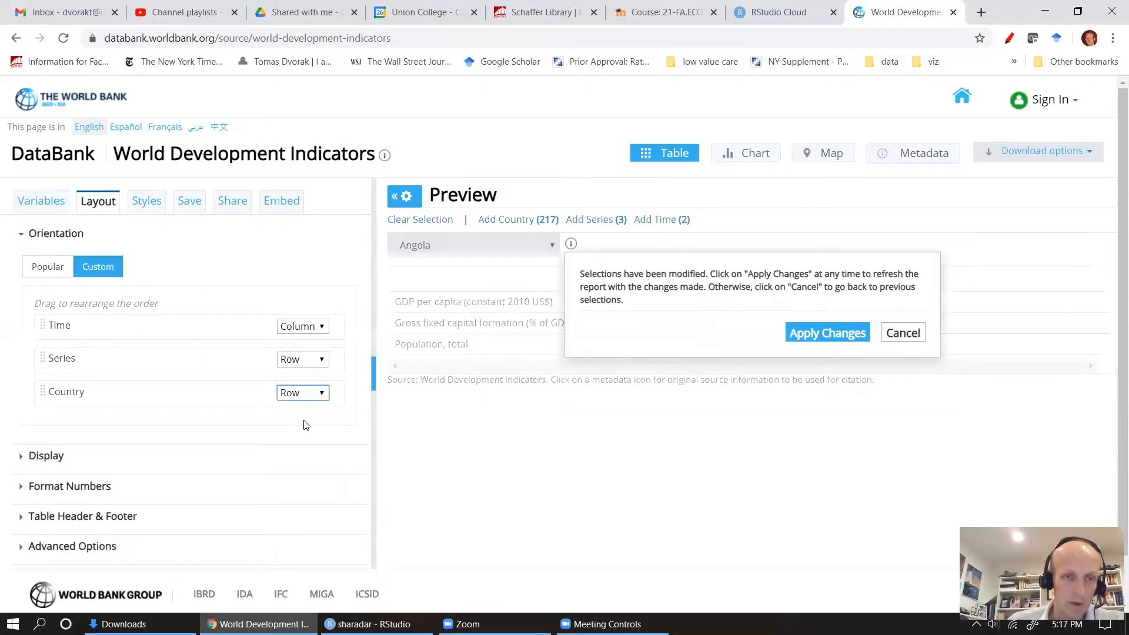
left_click(313, 361)
left_click(312, 369)
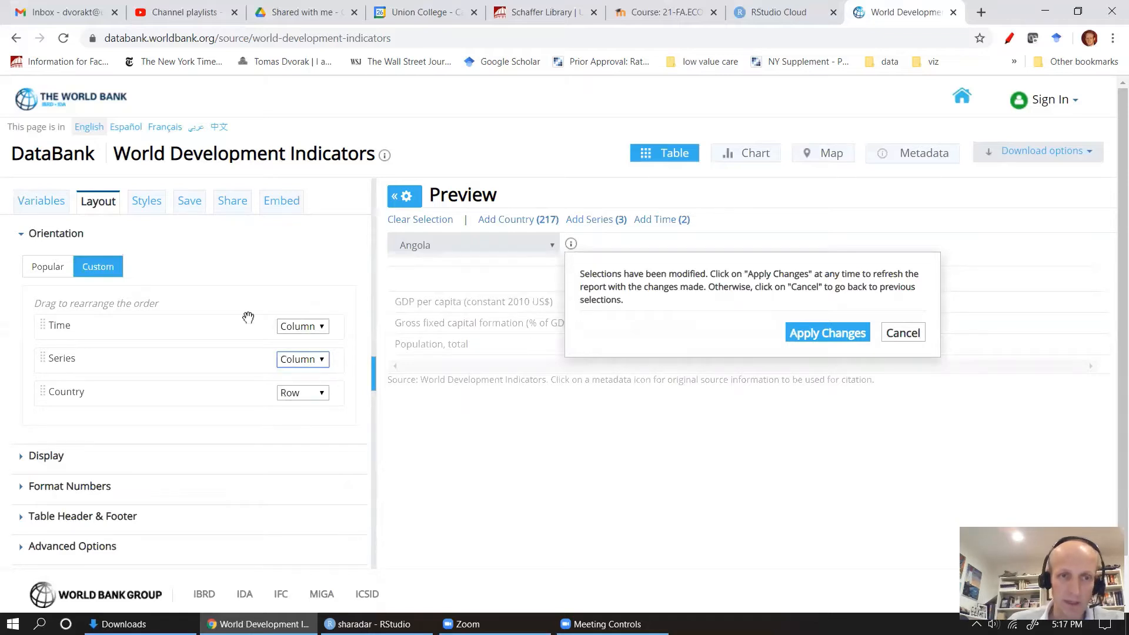
left_click(836, 333)
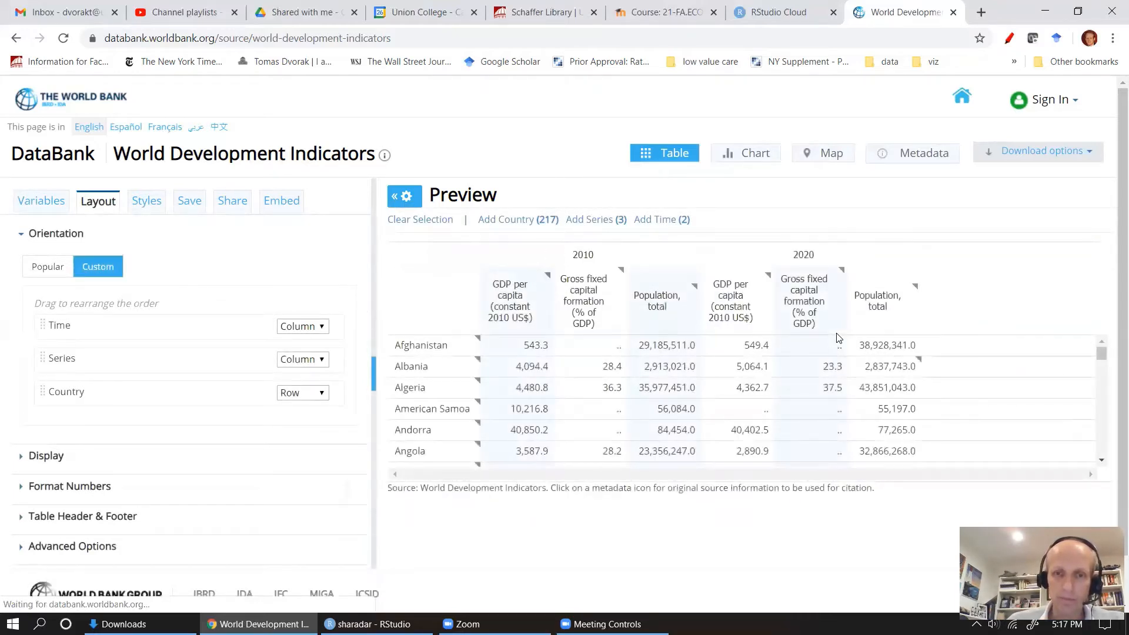
Step: Look through the country rows in the preview and download the table as CSV
scroll(718, 395, "down", 5)
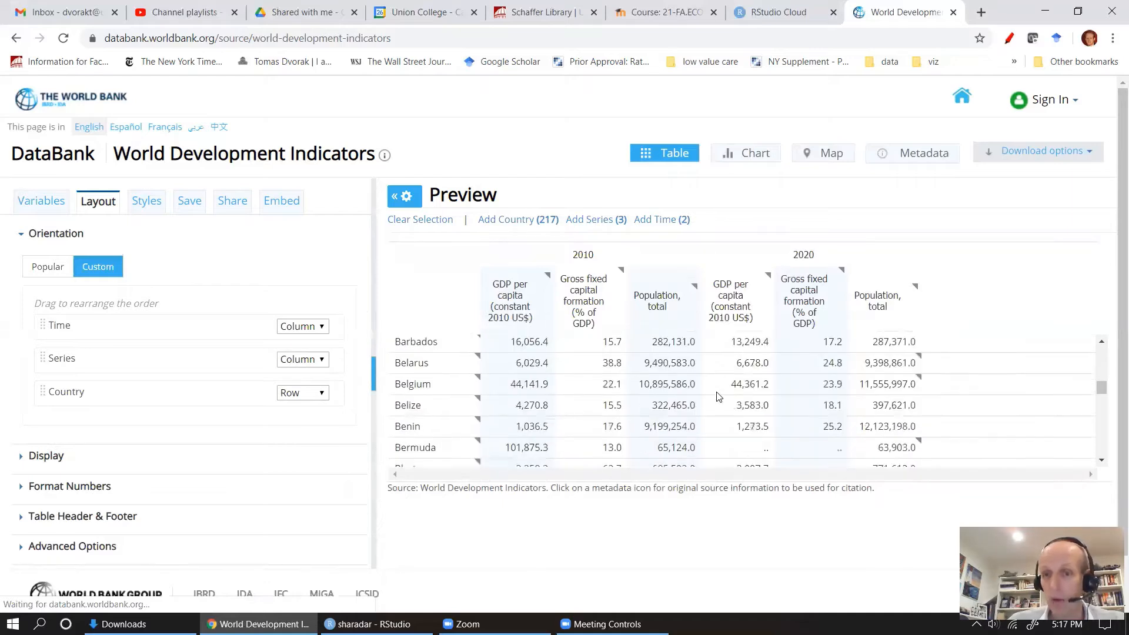
scroll(717, 397, "up", 5)
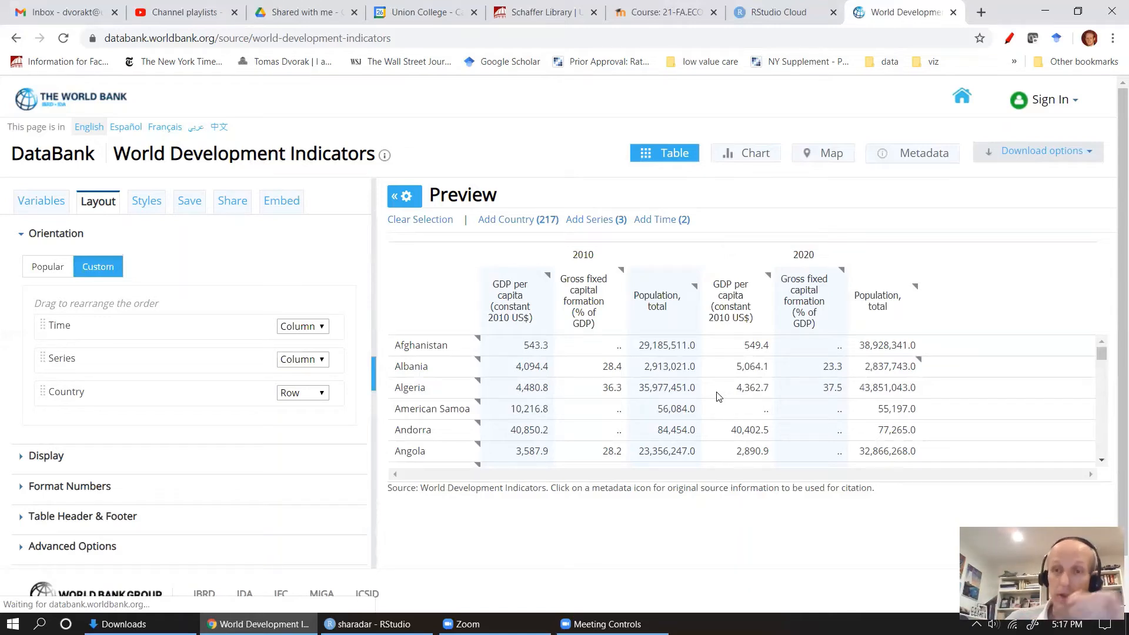
left_click(1053, 153)
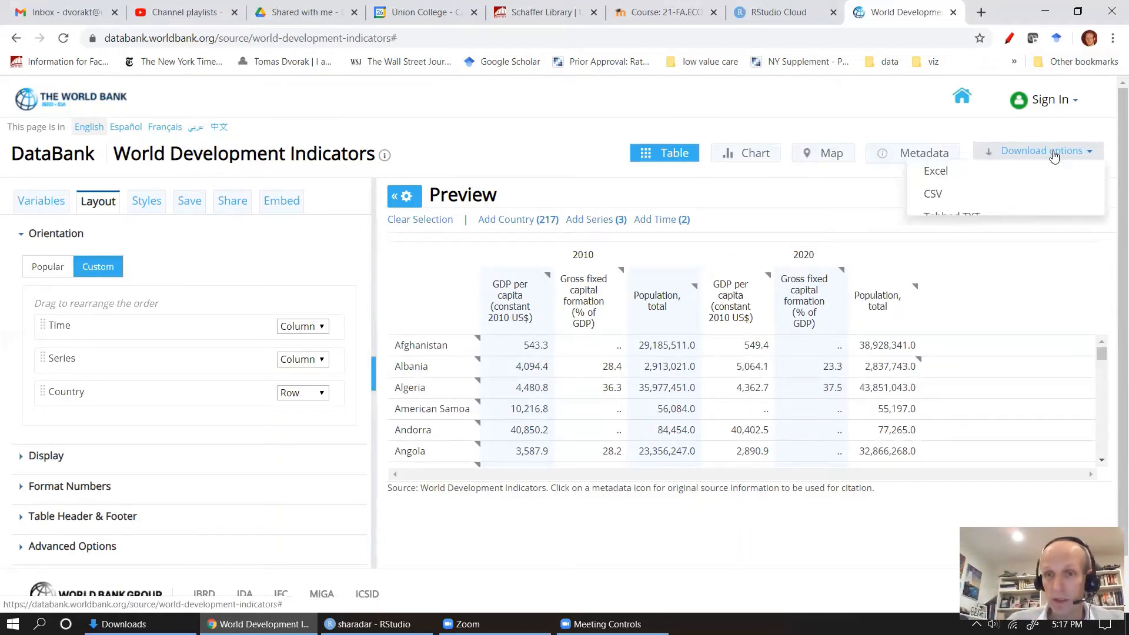
left_click(973, 205)
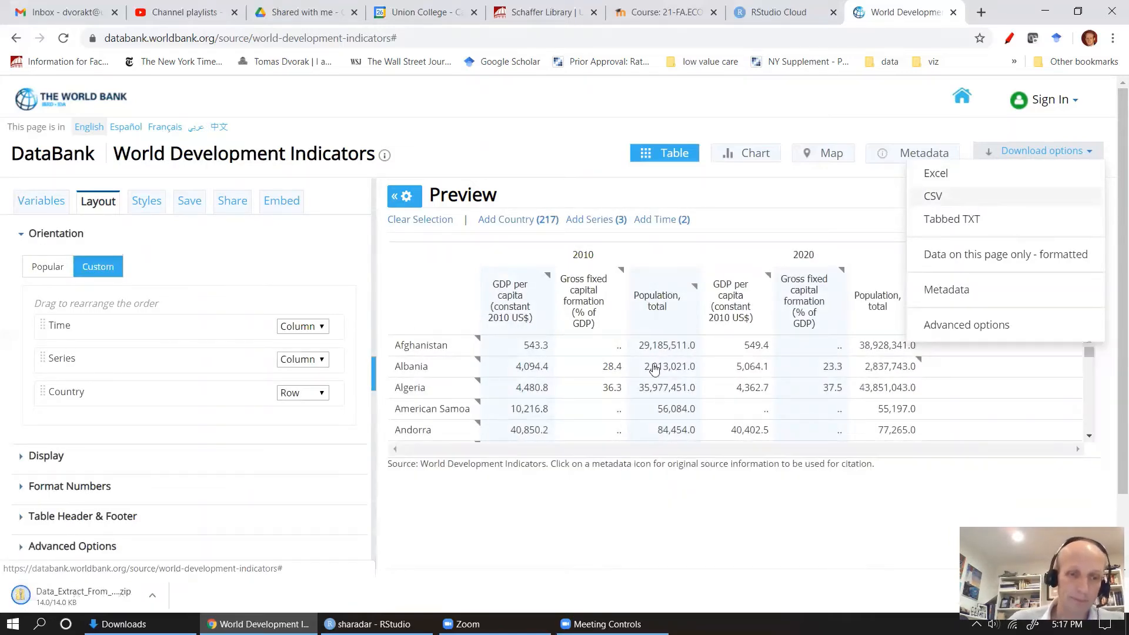
Step: Open the downloaded zip archive, widen its Name column, and open the _Data.csv file in Excel
left_click(89, 592)
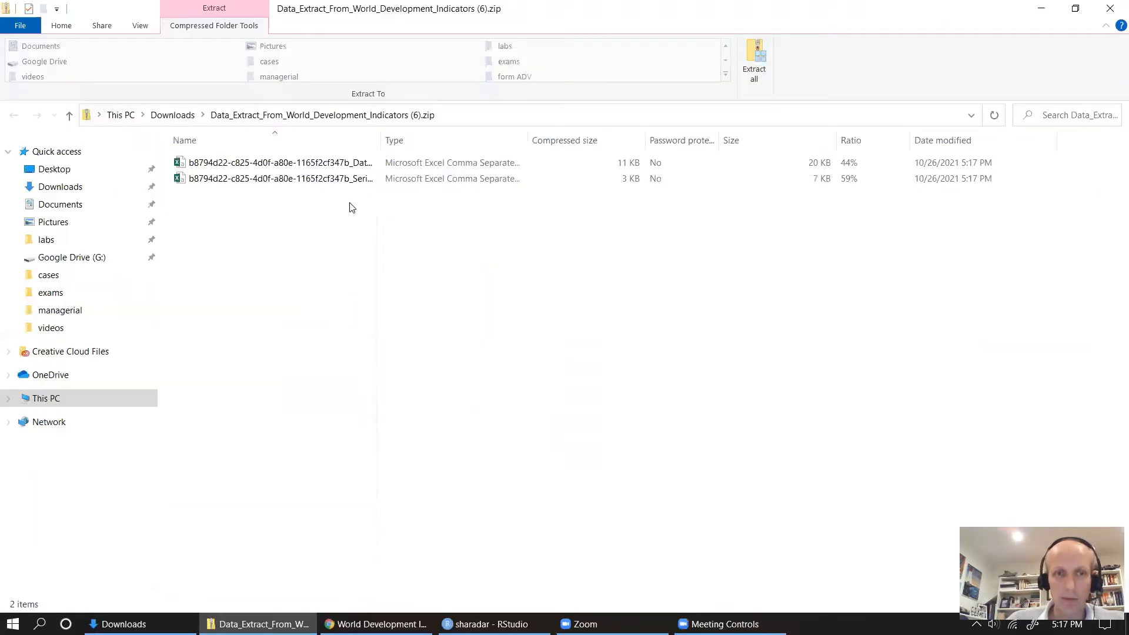
left_click_drag(380, 141, 435, 175)
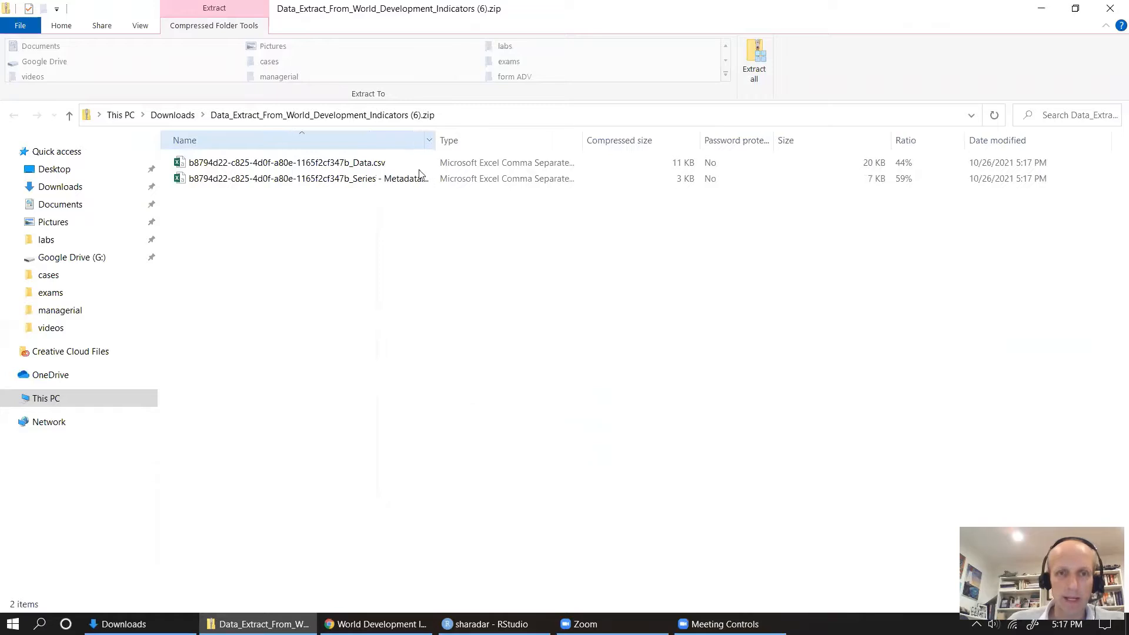
left_click(297, 165)
double_click(296, 164)
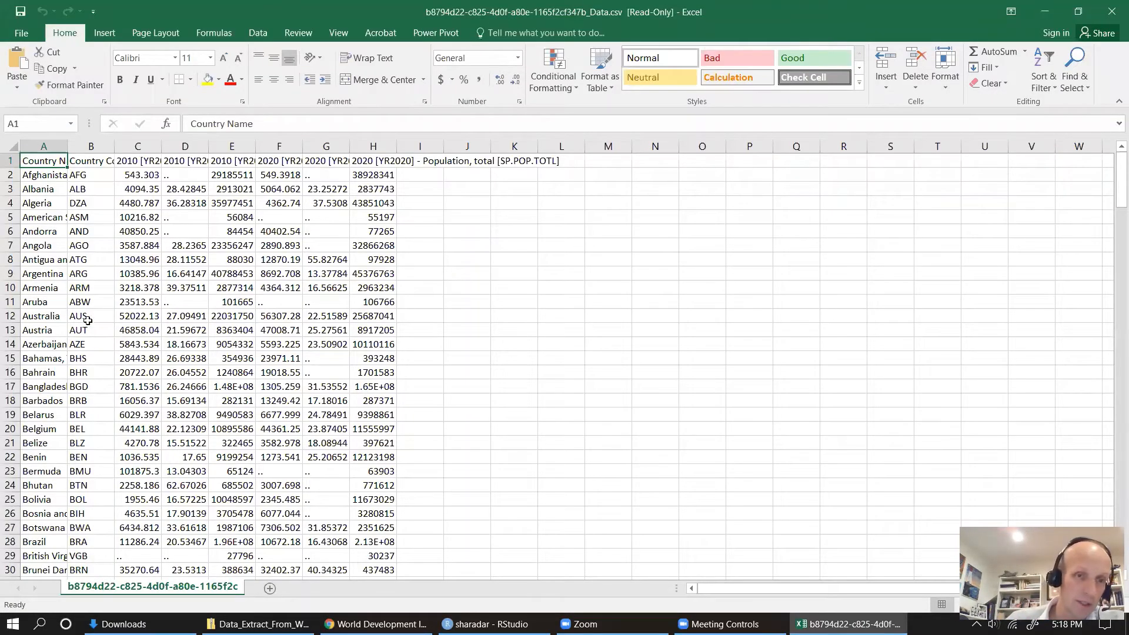
Step: Examine the country rows of the exported data and the full header text in cell C1
scroll(91, 330, "down", 5)
scroll(106, 352, "up", 5)
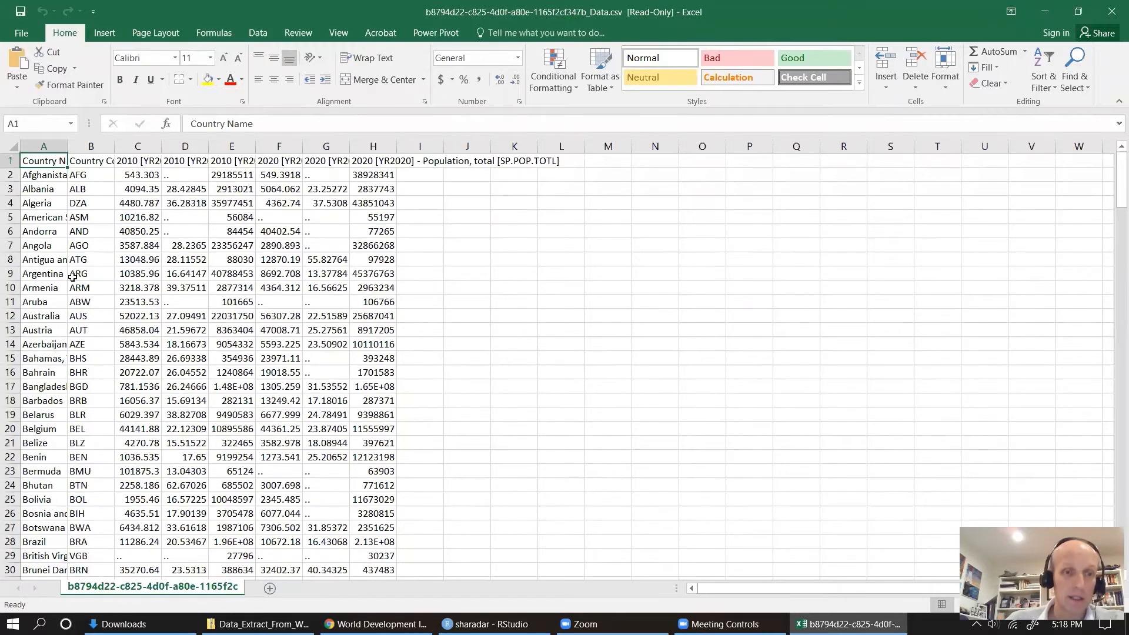
scroll(126, 423, "down", 20)
scroll(138, 420, "up", 20)
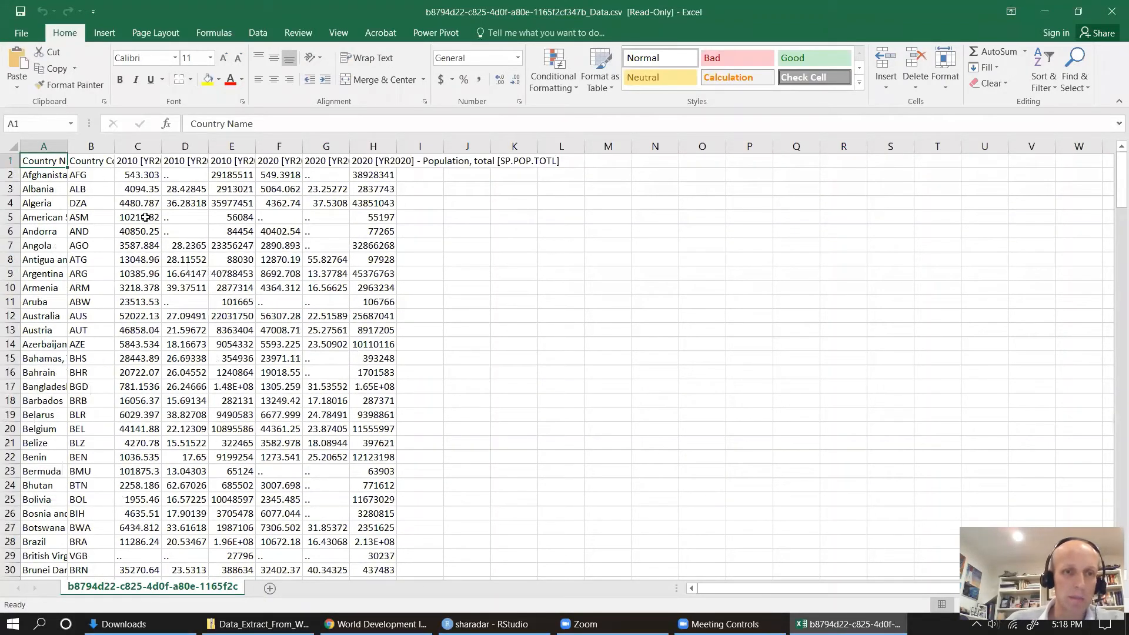
left_click(138, 162)
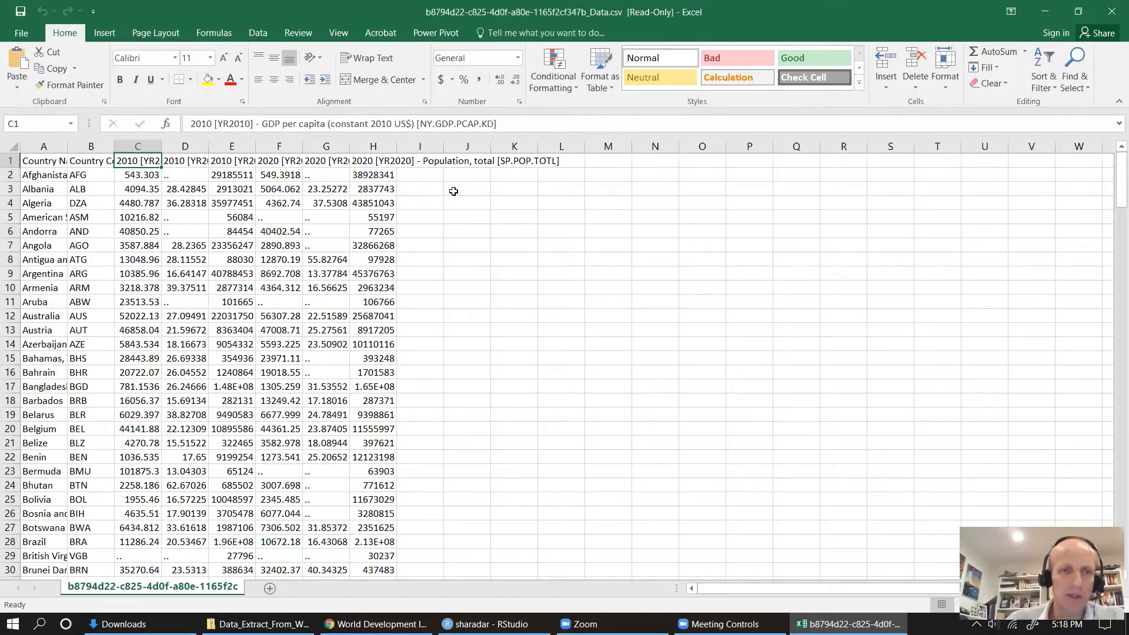
Step: Rename the 2010 column headers in C1, D1 and E1 as gdp2010, inv2010 and pop2010
type("gdp")
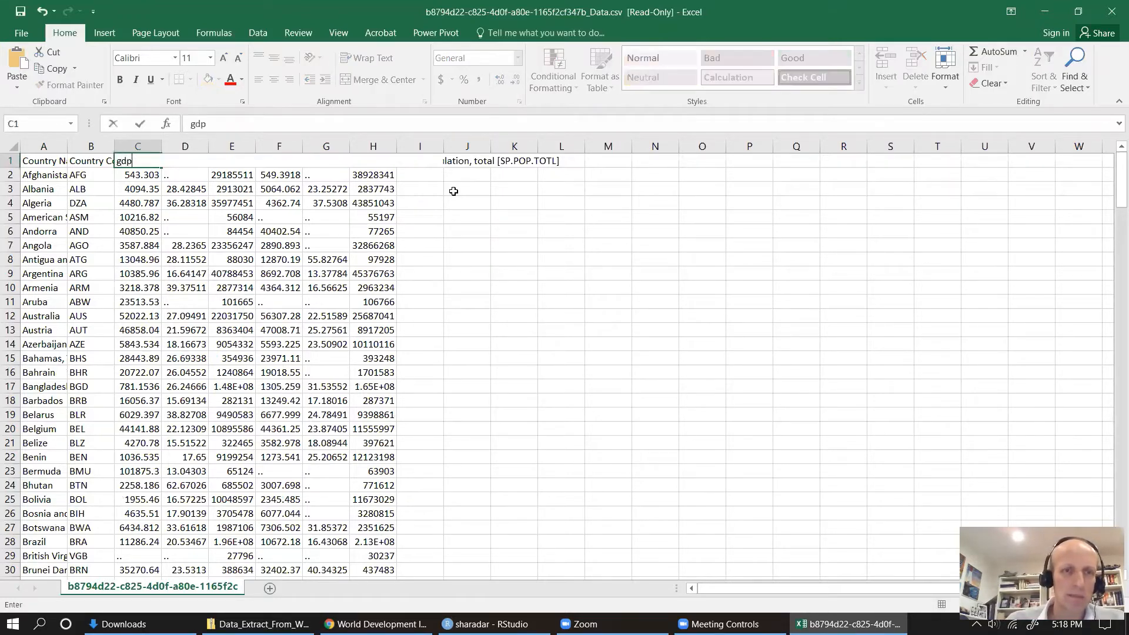
type("2010")
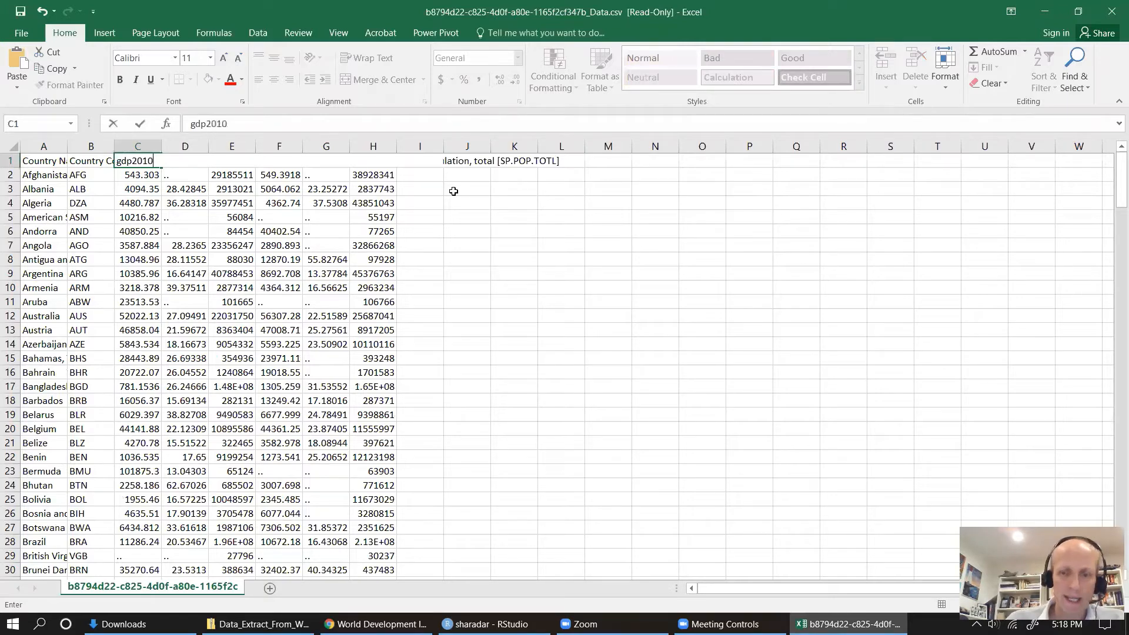
key("Tab")
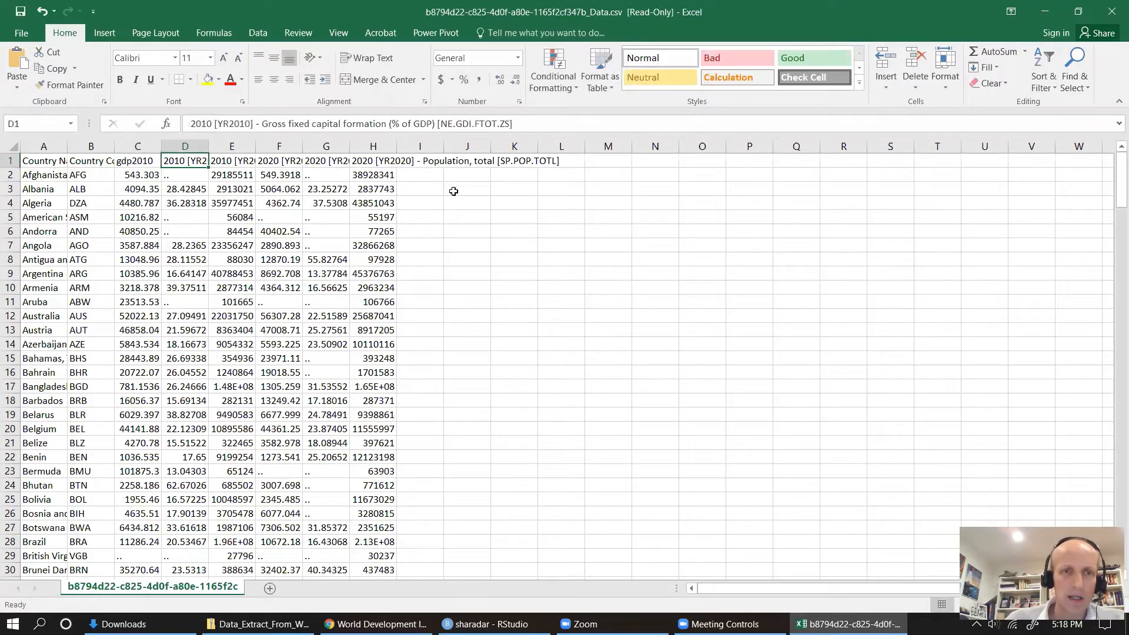
type("inv")
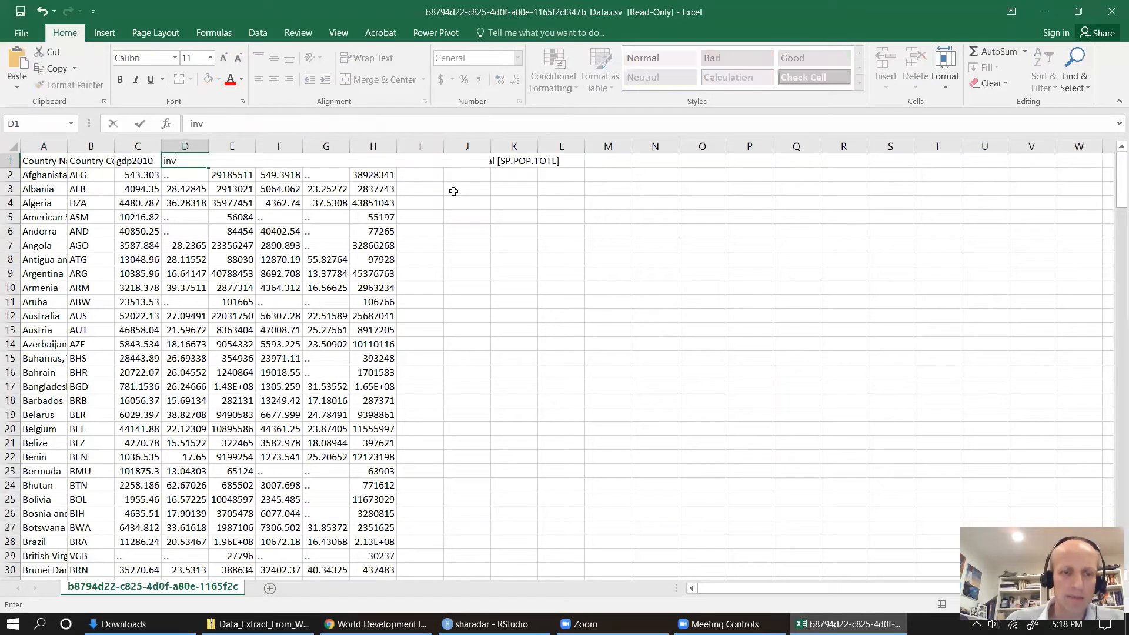
type("2010")
key("Return")
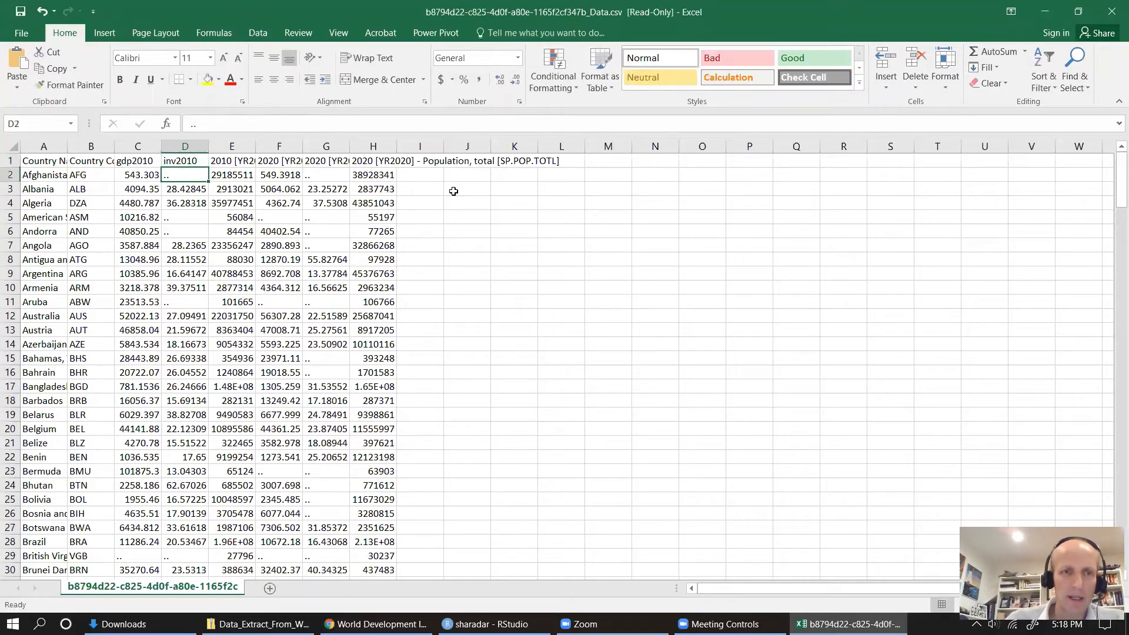
key("Up")
key("Right")
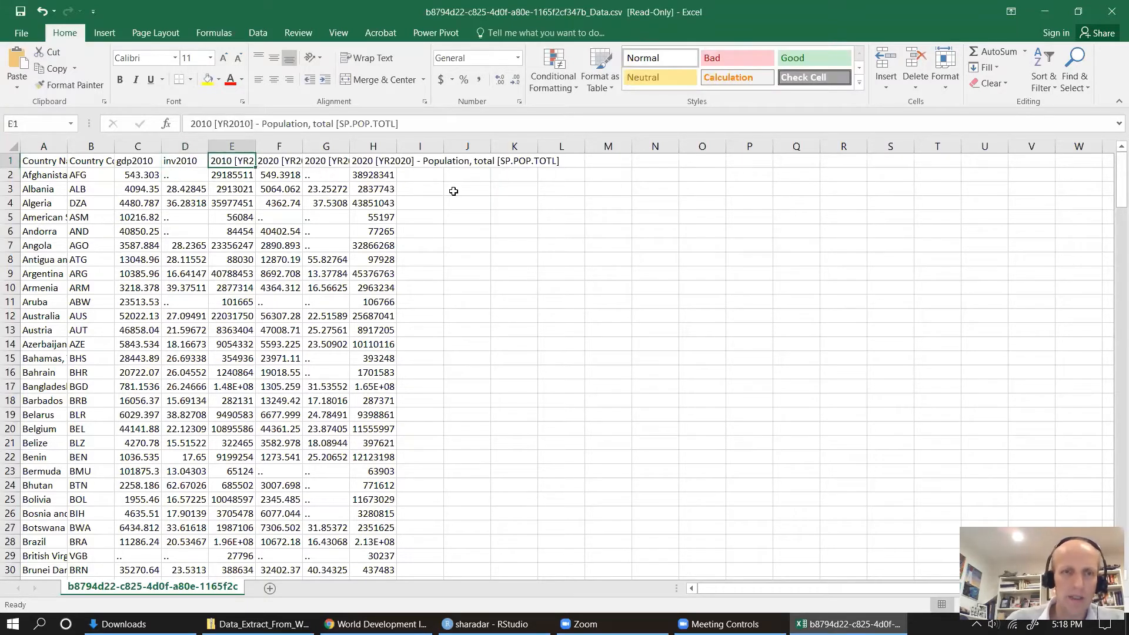
type("pop2010")
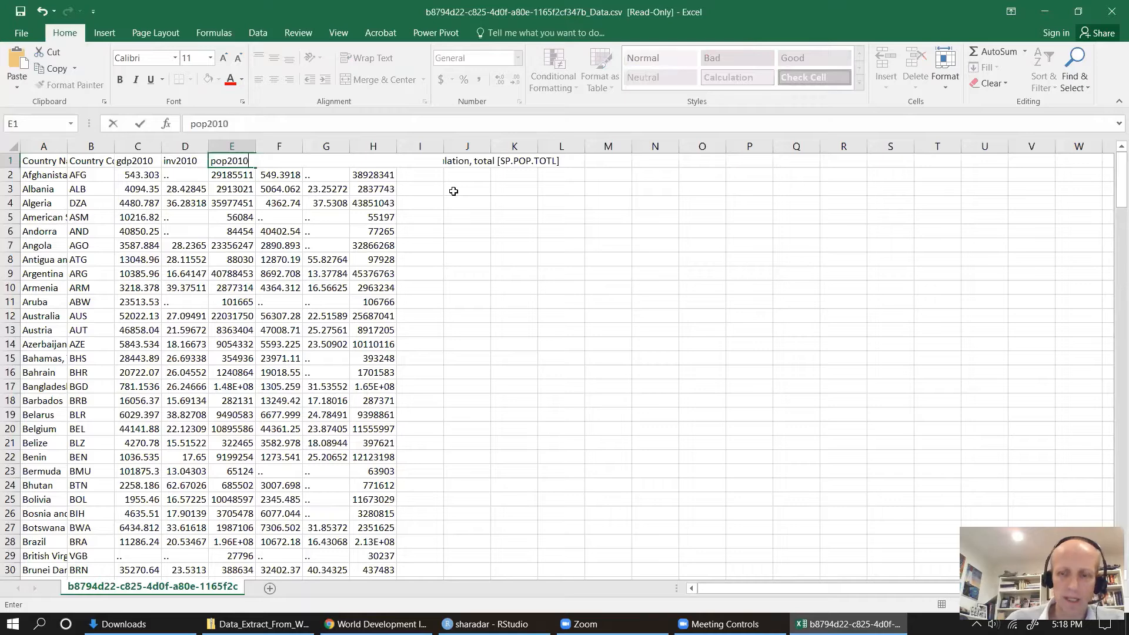
key("Tab")
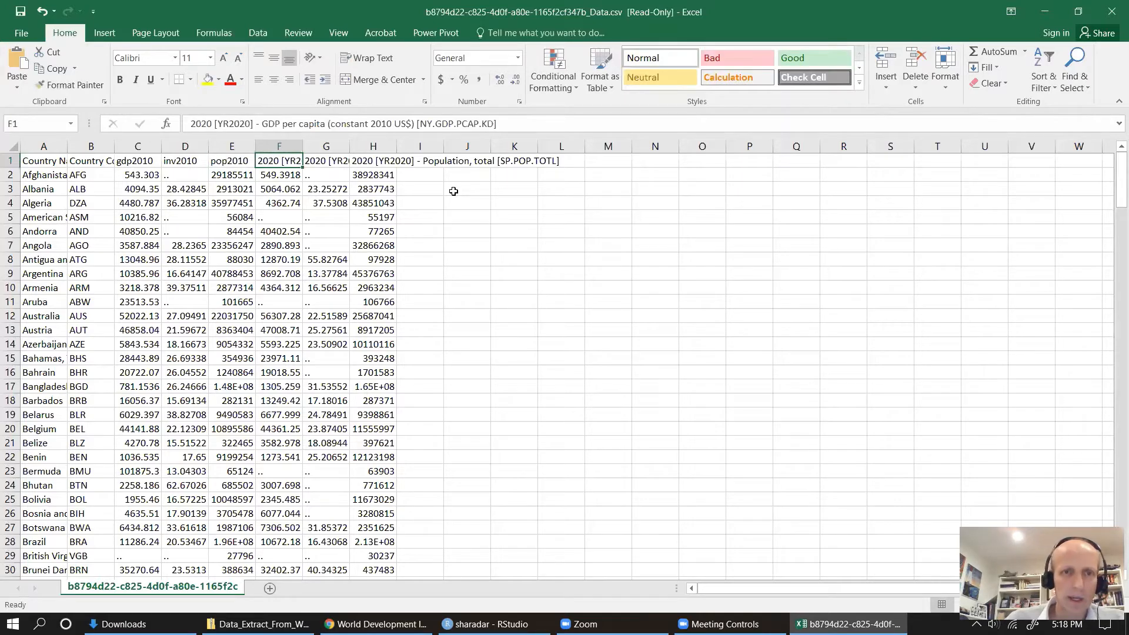
Step: Rename the 2020 column headers in F1, G1 and H1 as gdp2020, inv2020 and pop2020
type("gdp")
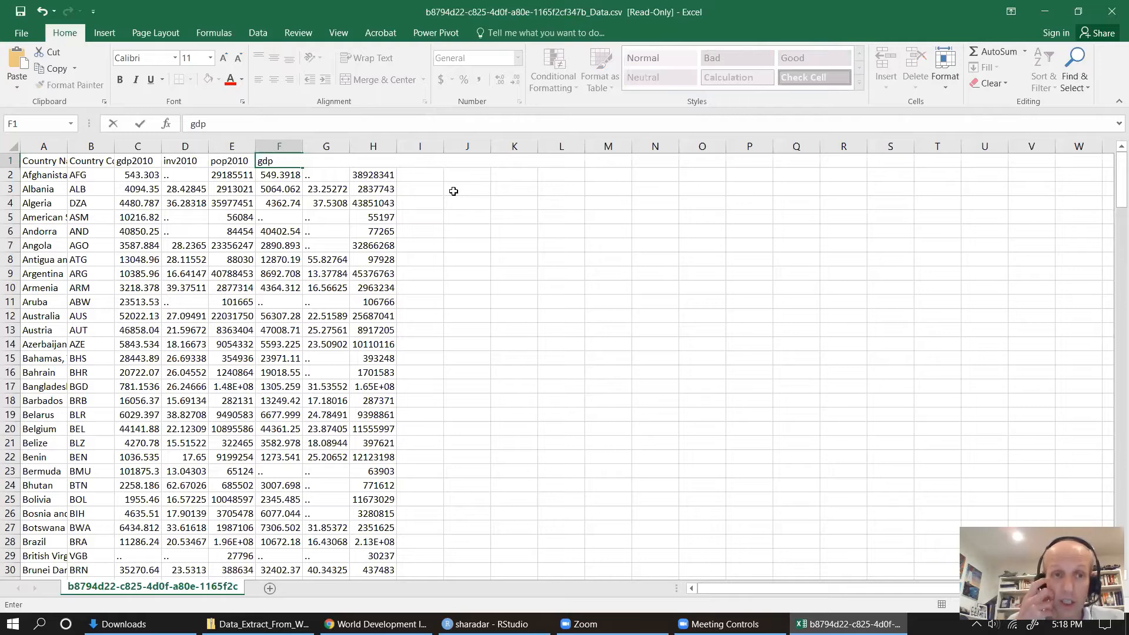
type("2020")
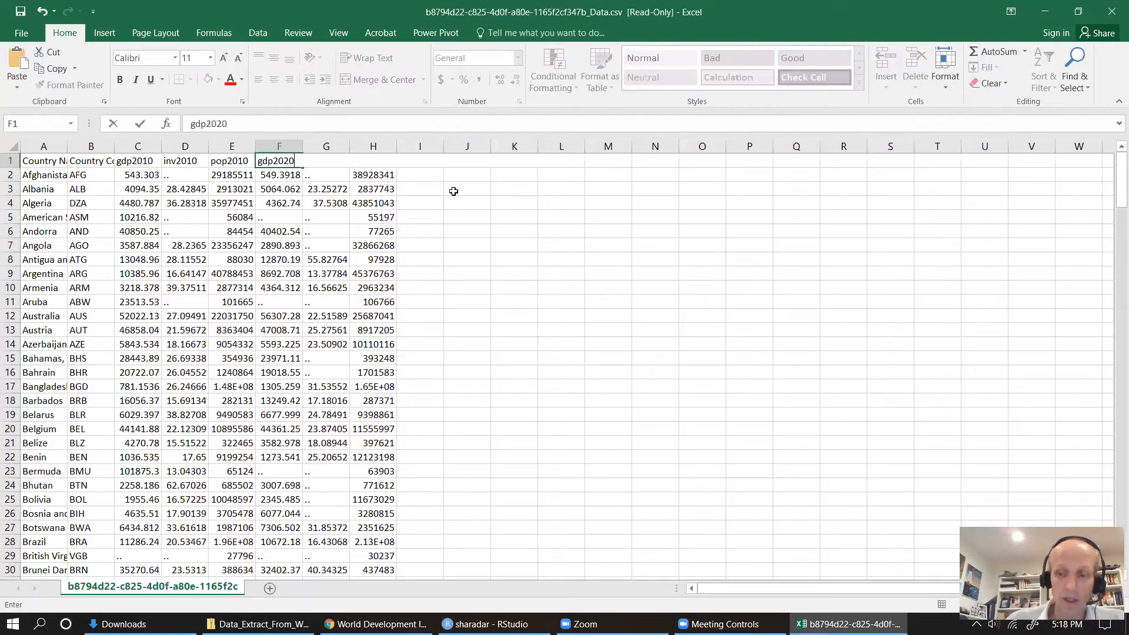
key("Tab")
type("inv")
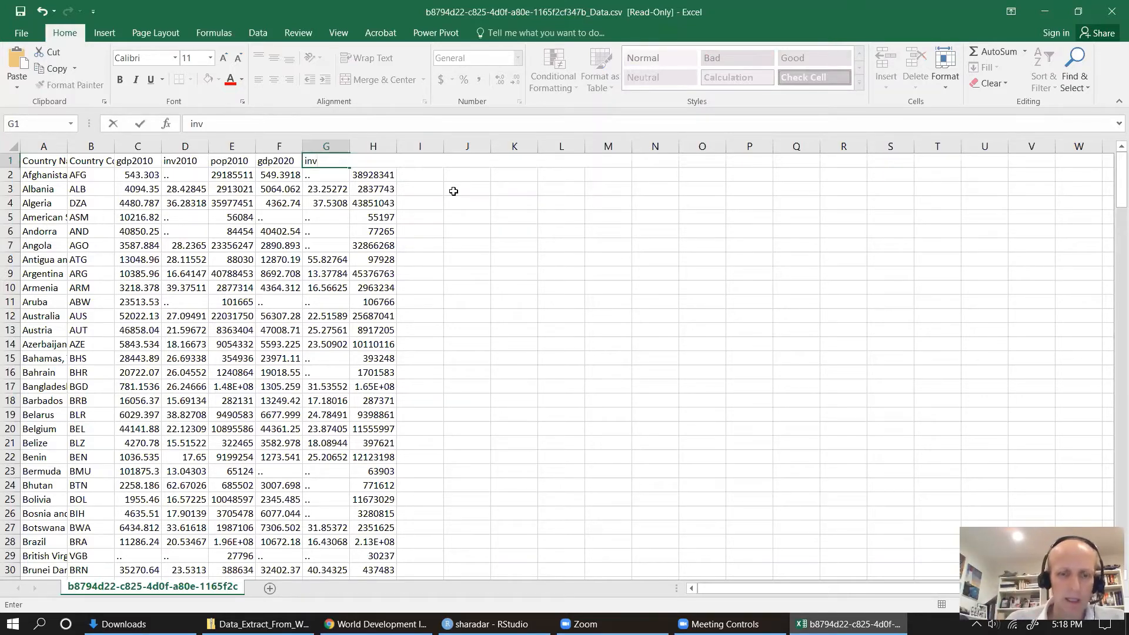
type("2020")
key("Tab")
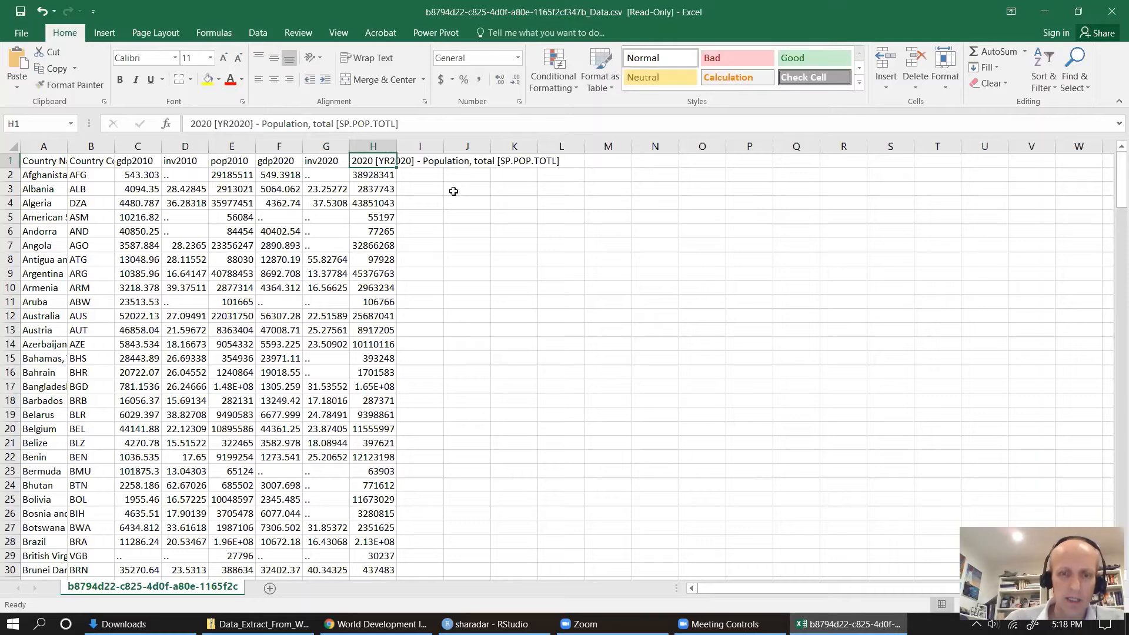
type("pop")
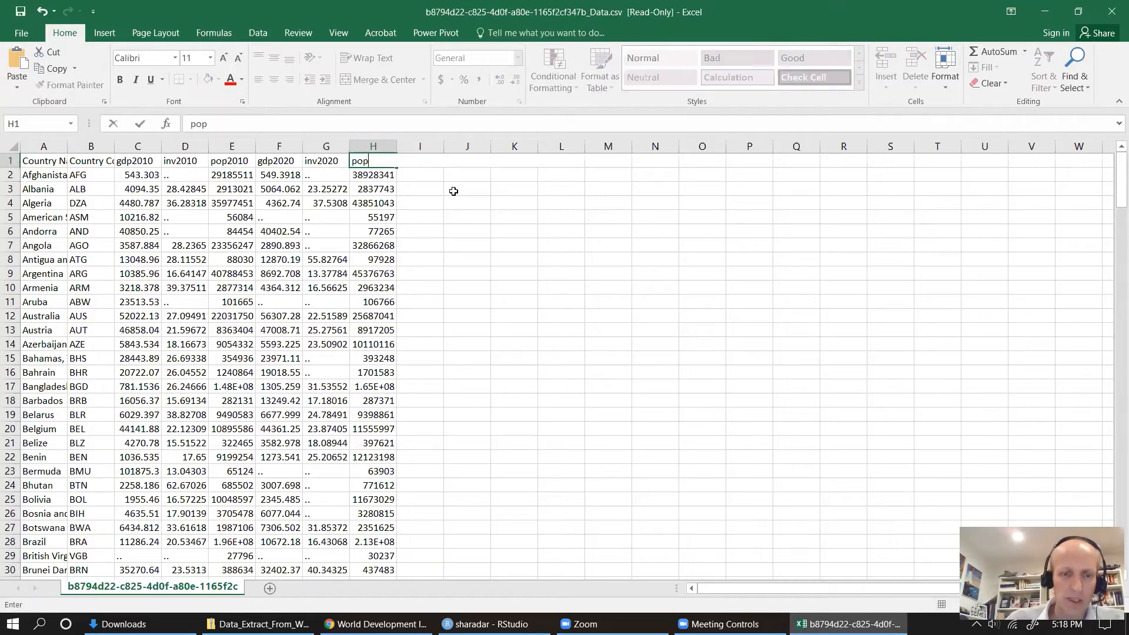
type("2020")
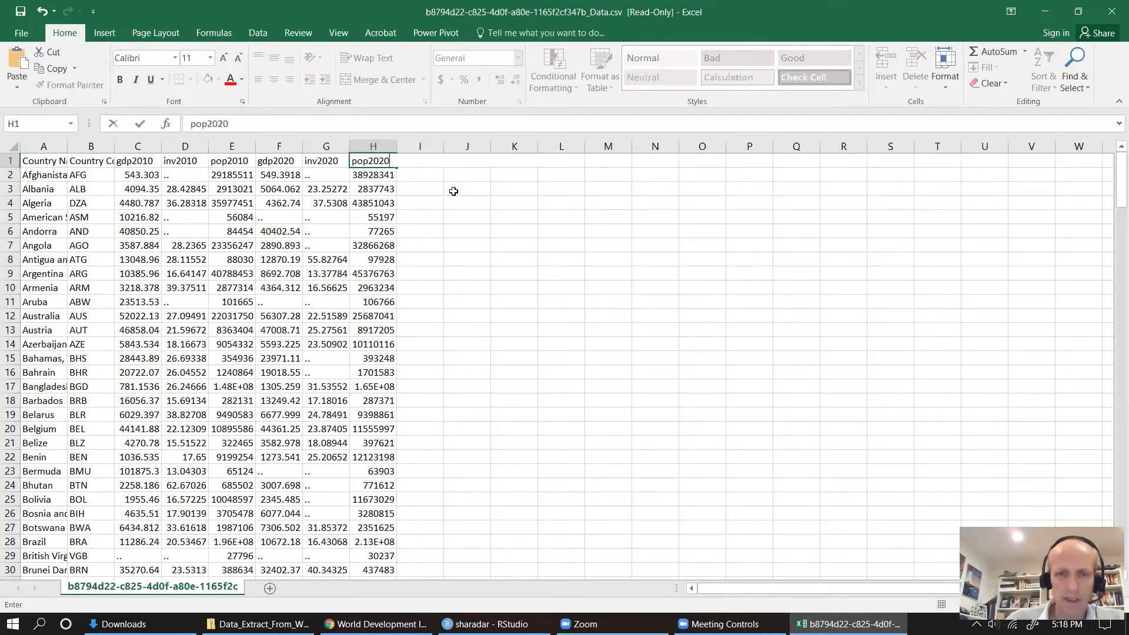
key("Return")
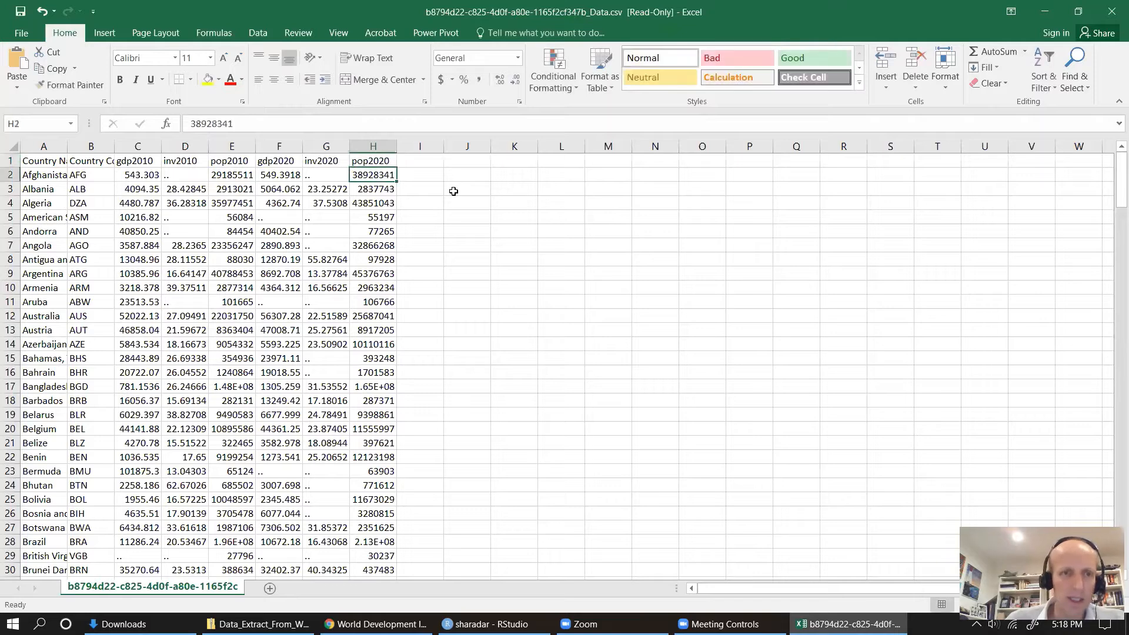
Step: Examine Afghanistan's 2020 investment entry and compare its GDP per capita values for 2010 and 2020
left_click(332, 172)
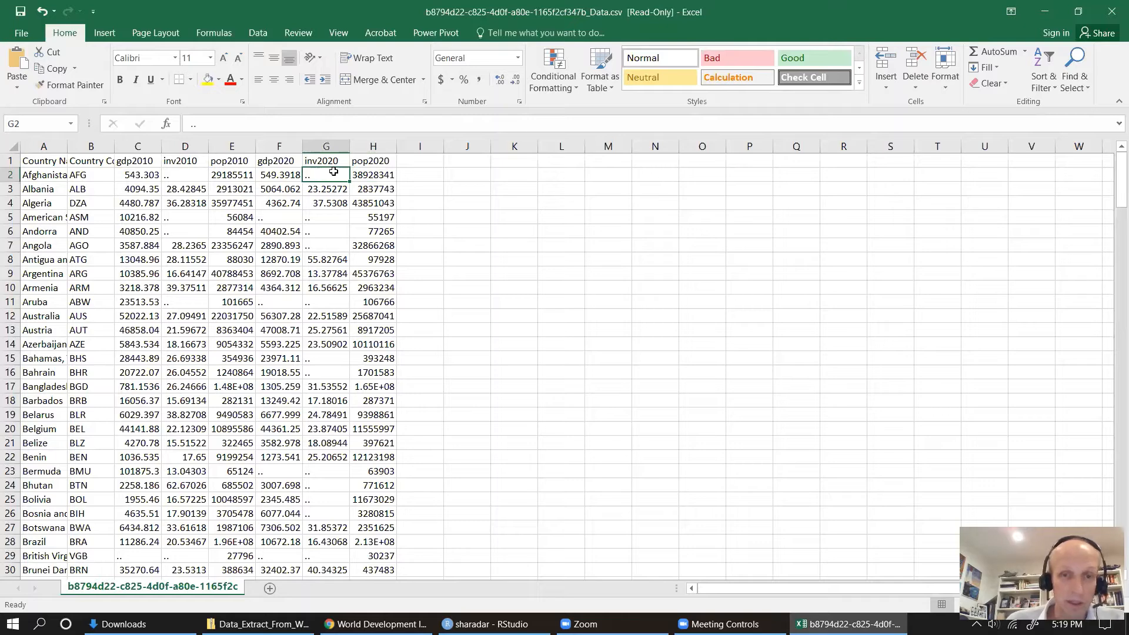
left_click(278, 177)
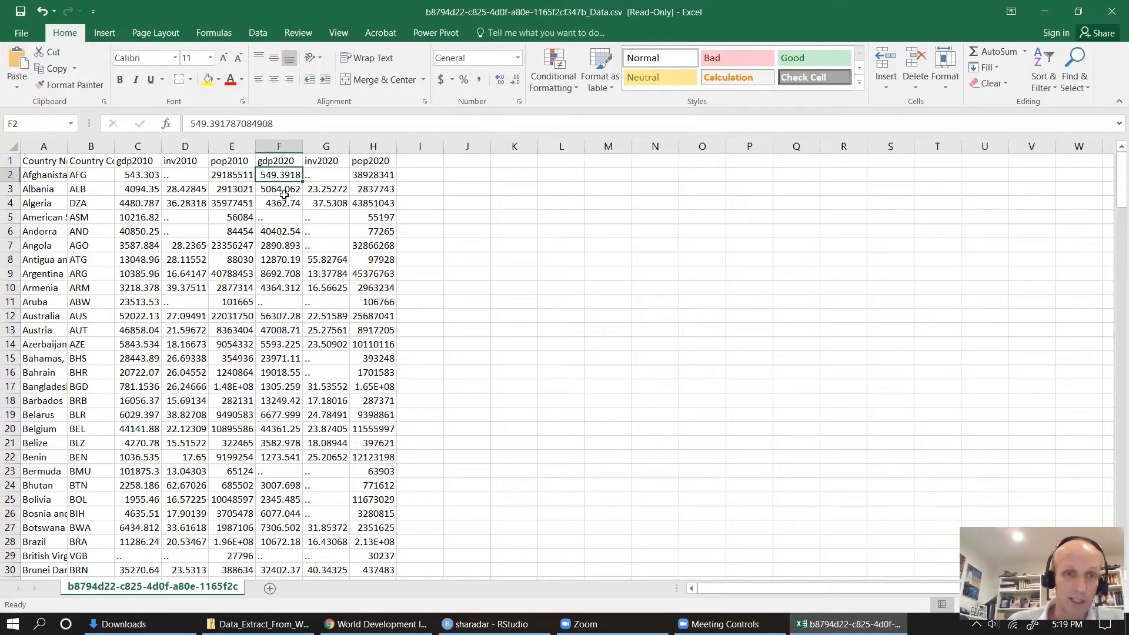
left_click(130, 175)
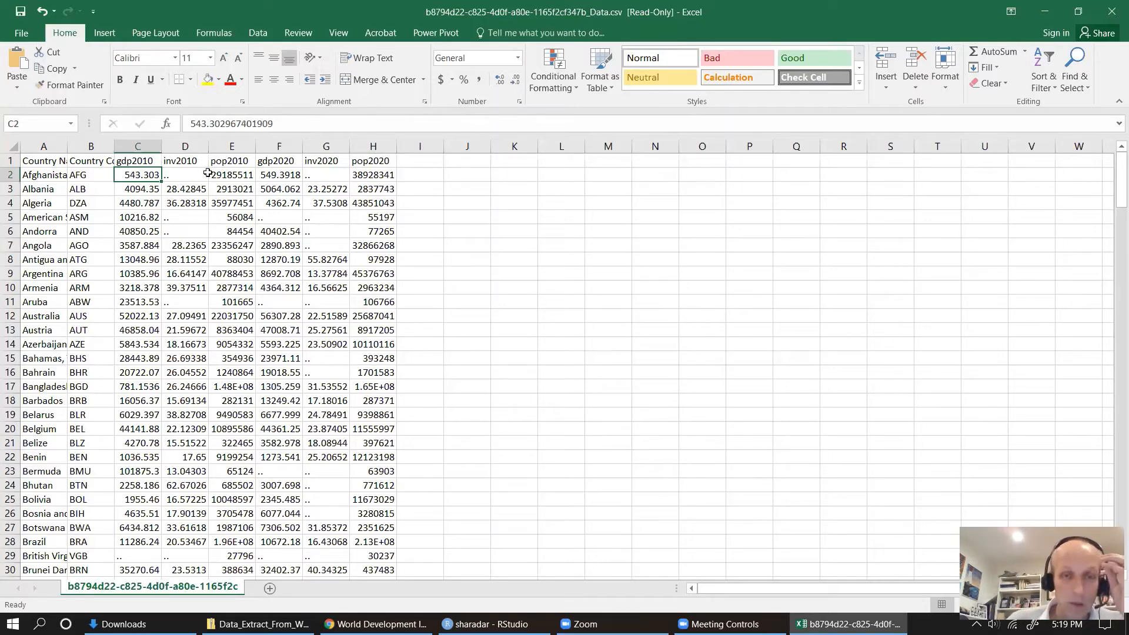
left_click(419, 164)
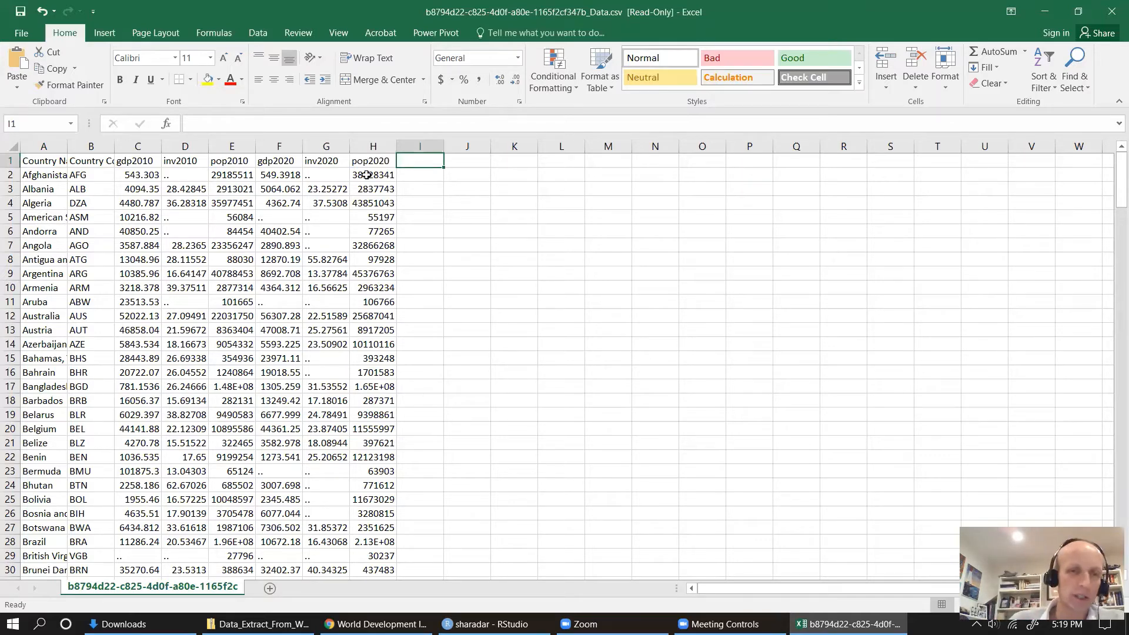
left_click(137, 172)
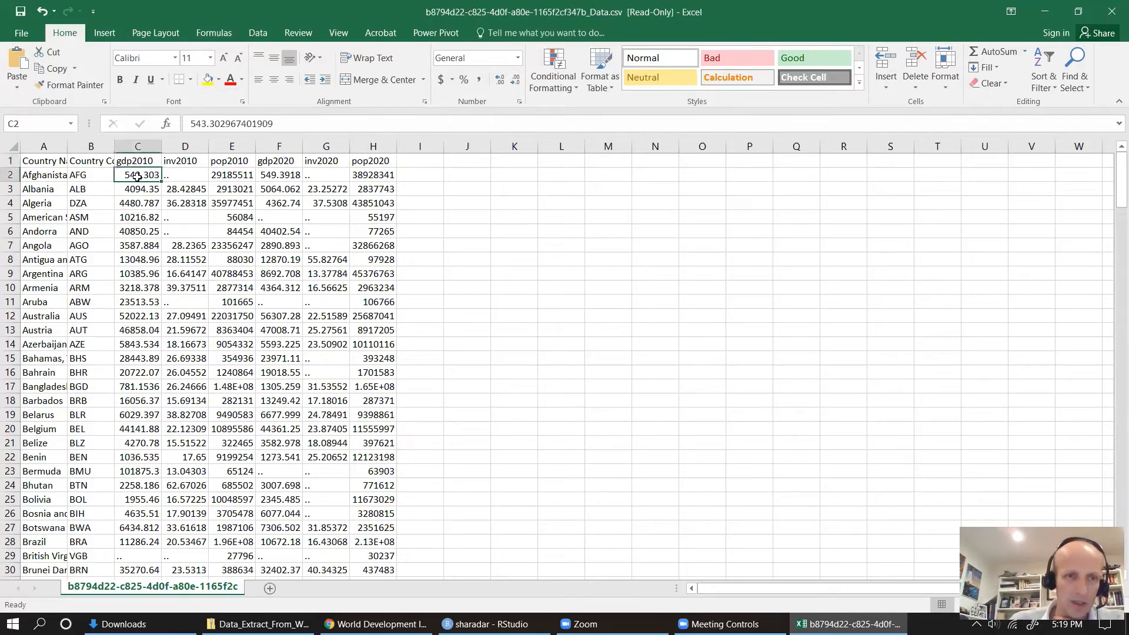
left_click(284, 176)
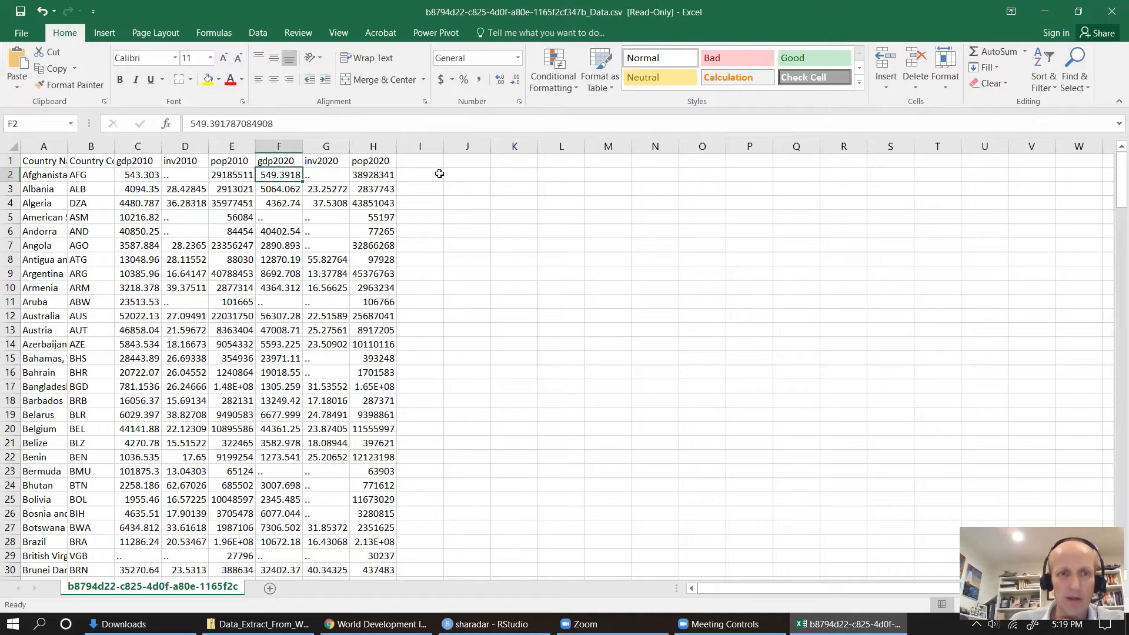
Step: Add the header growth in cell I1, beside the pop2020 column
left_click(411, 160)
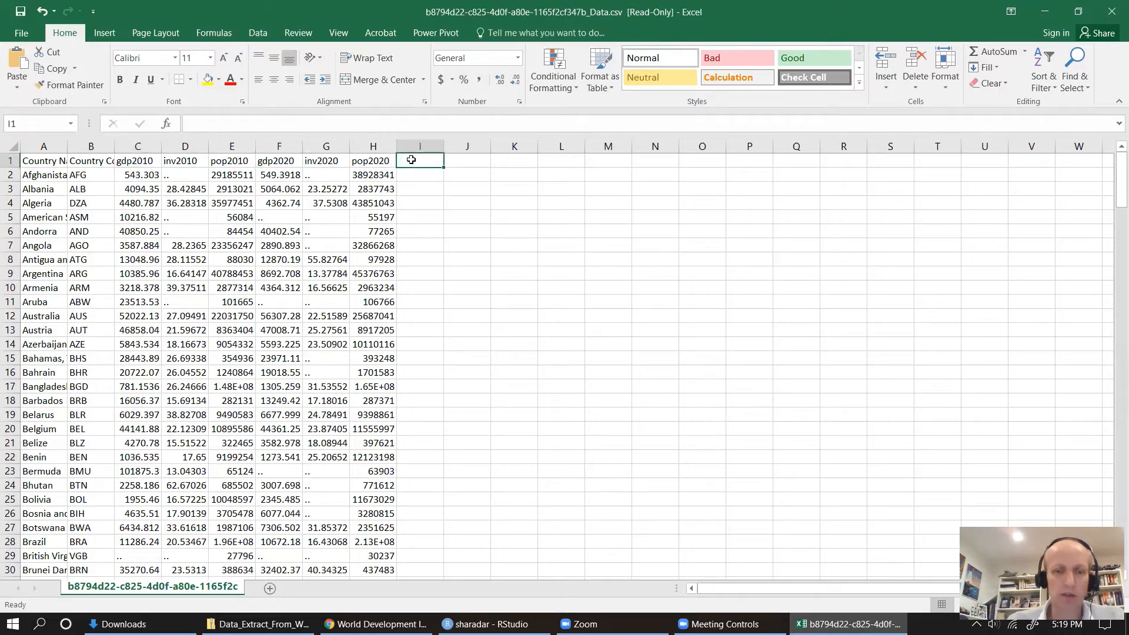
type("growth")
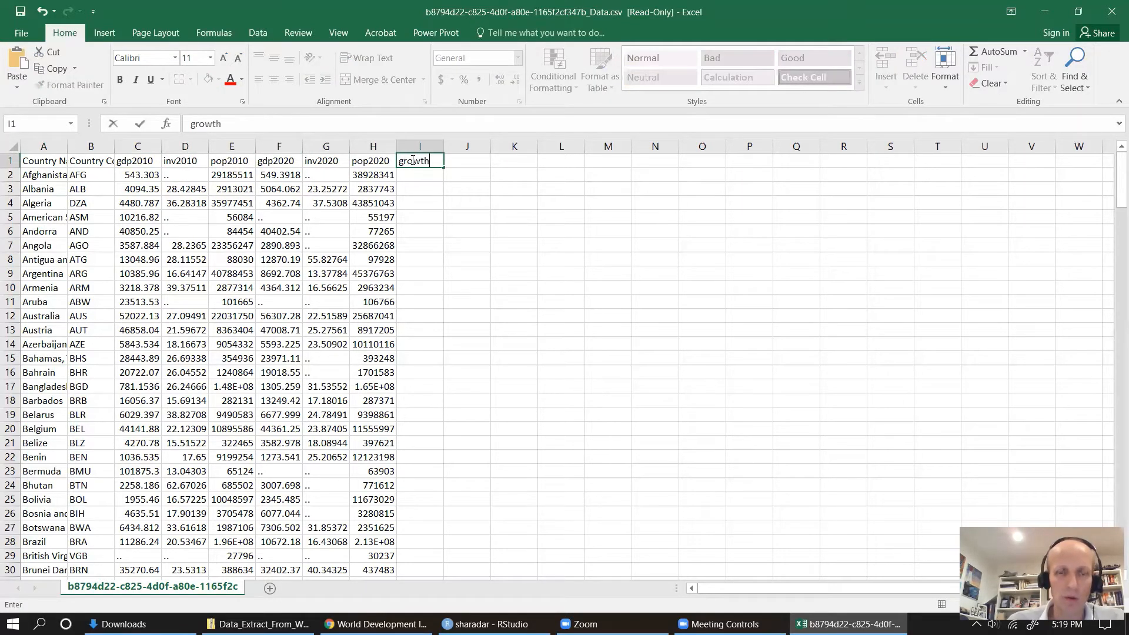
key("Return")
Step: Enter the average annual GDP growth formula =((F2/C2)^(1/11)-1)*100 in cell I2 for Afghanistan
type("=")
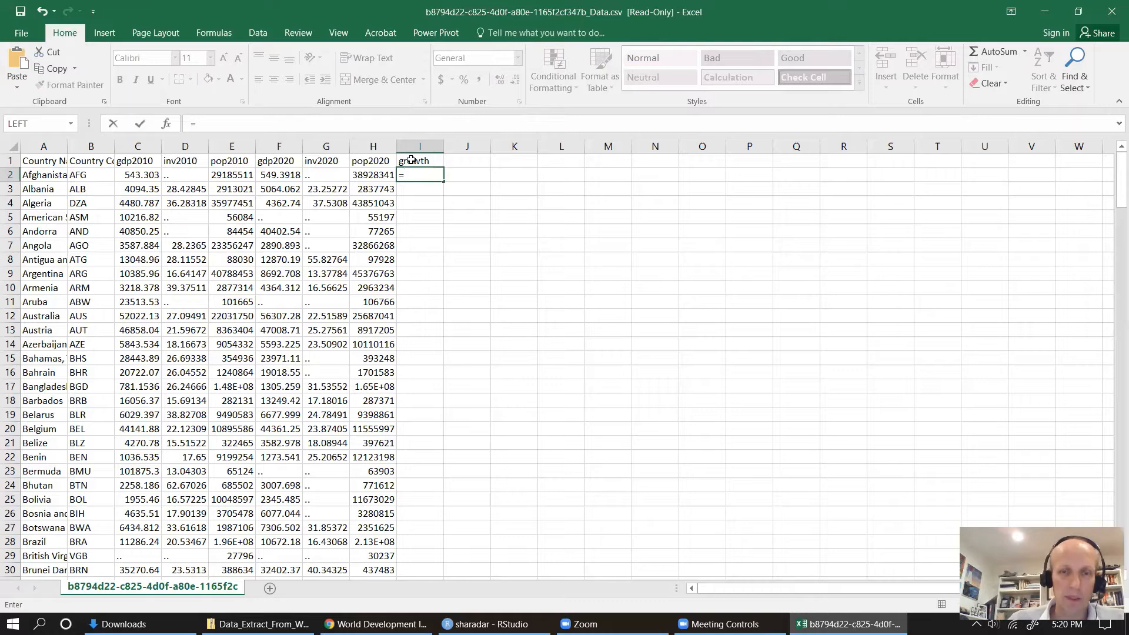
type("(")
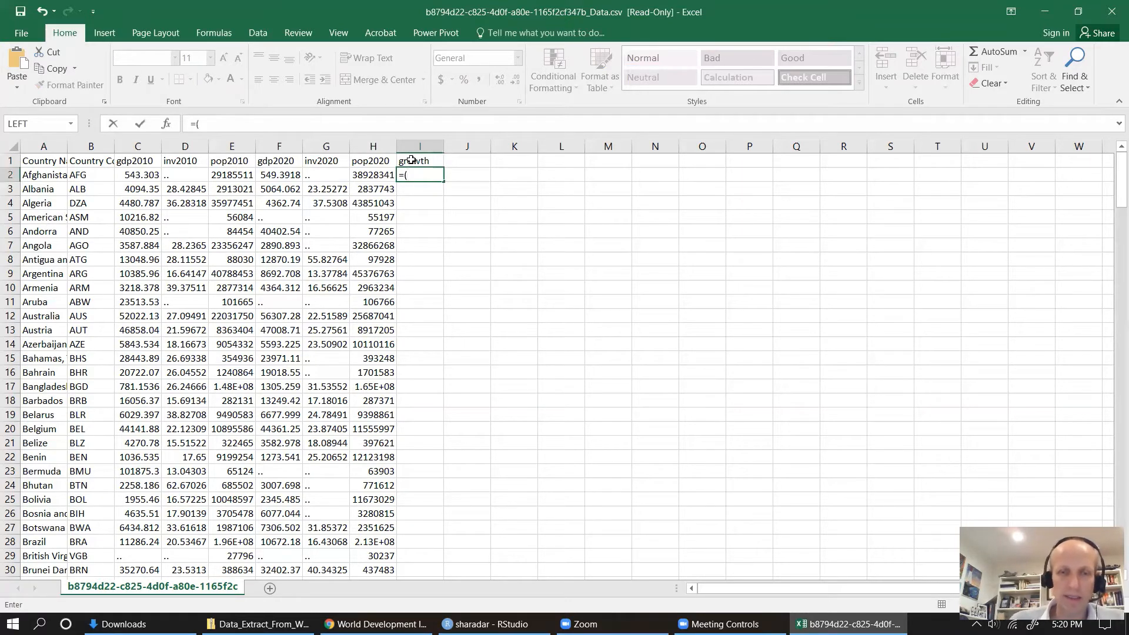
type("(")
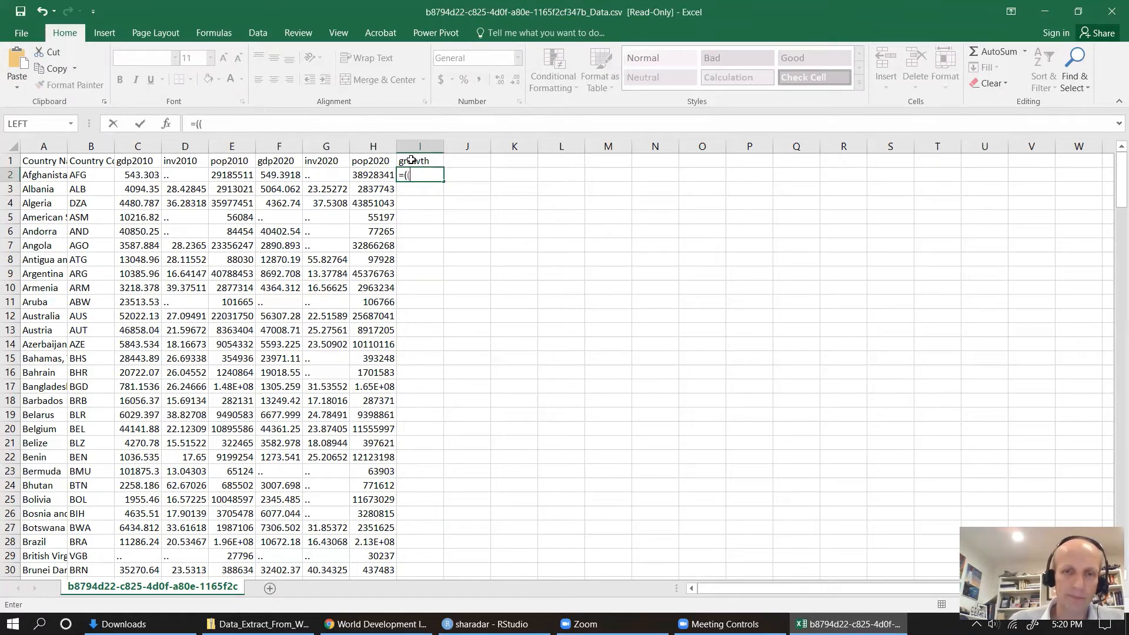
key("Left")
key("Left")
key("Left")
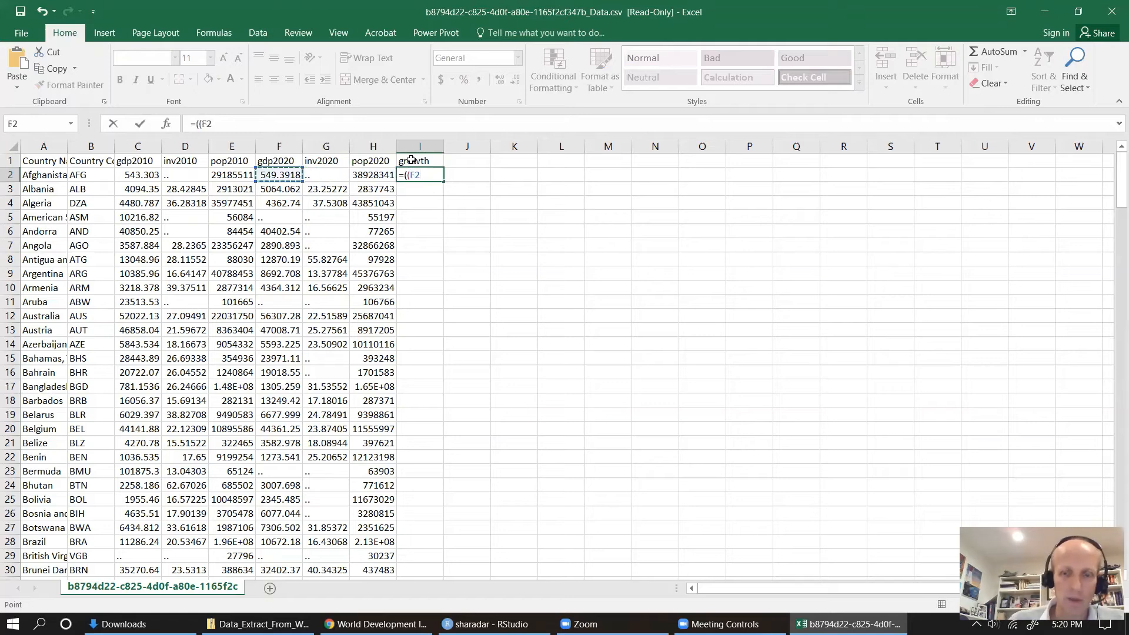
type("/")
key("Left")
key("Left")
key("Left")
key("Left")
key("Left")
key("Left")
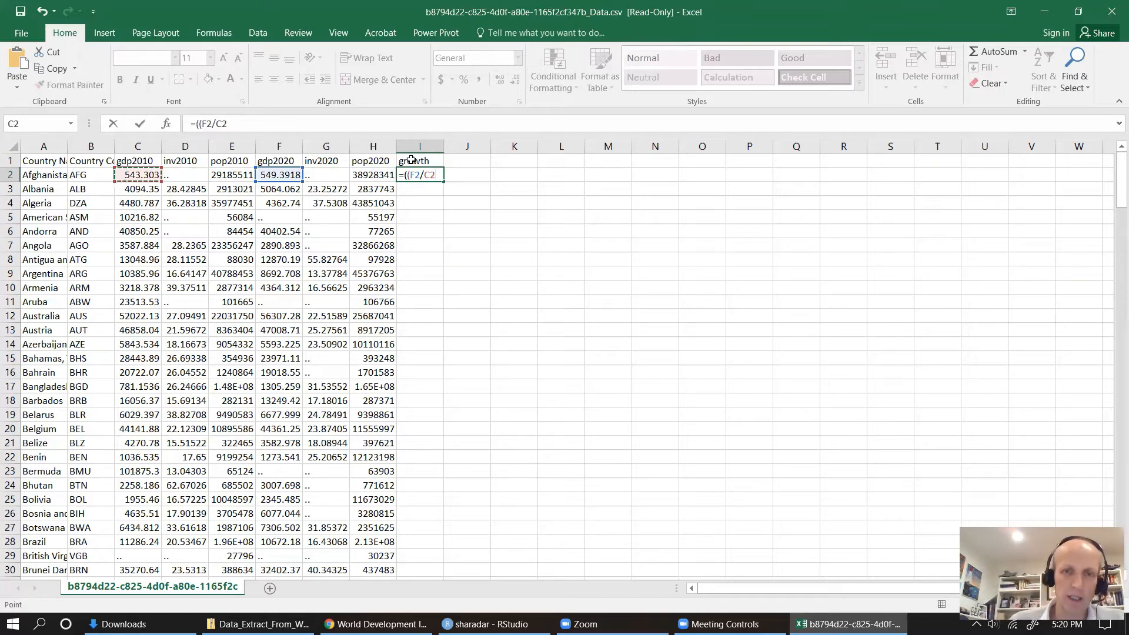
type(")^")
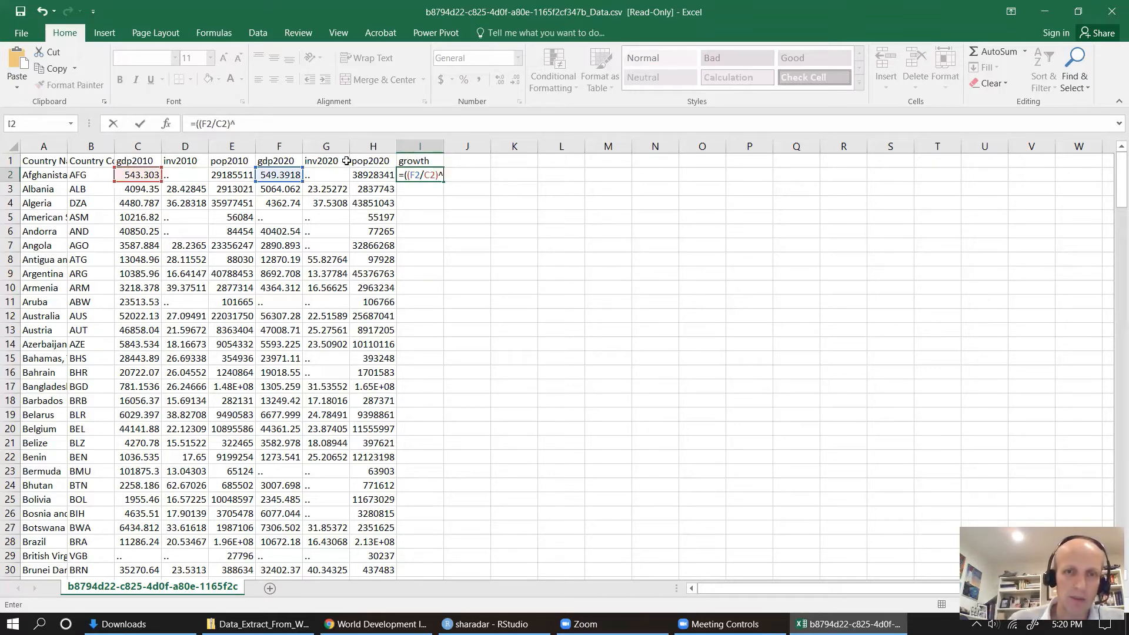
type("(1")
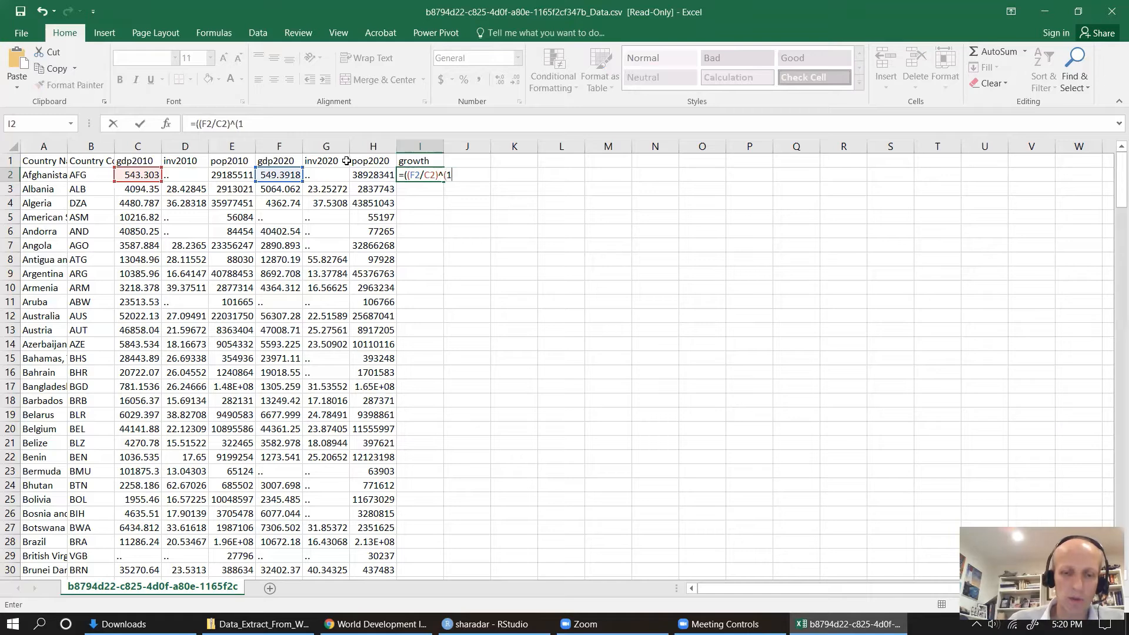
type("/11)")
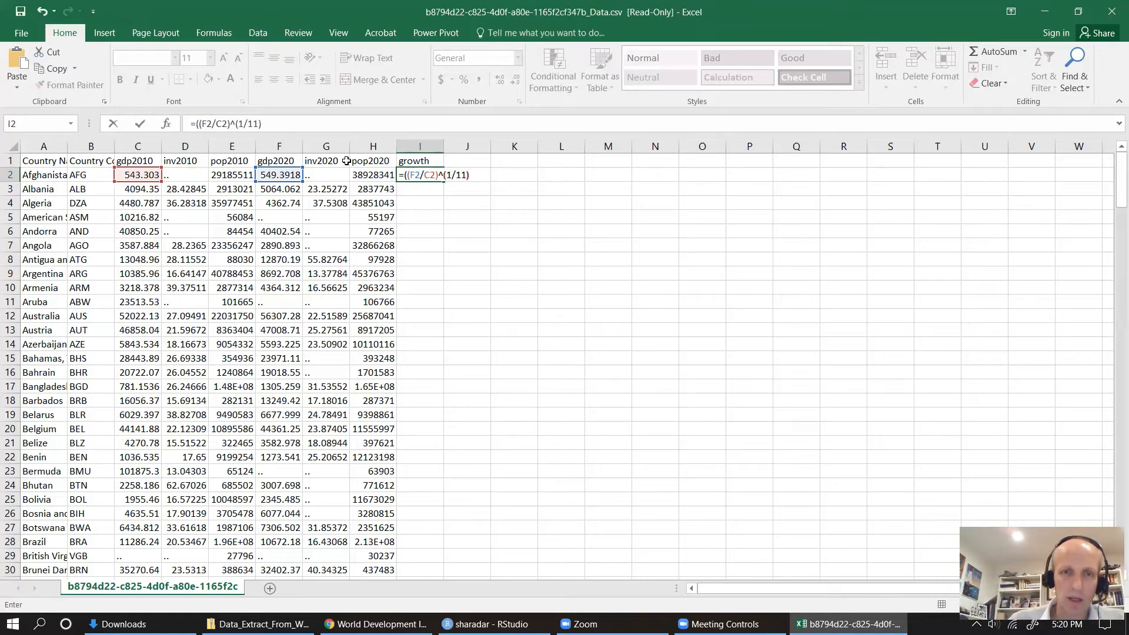
type("-1")
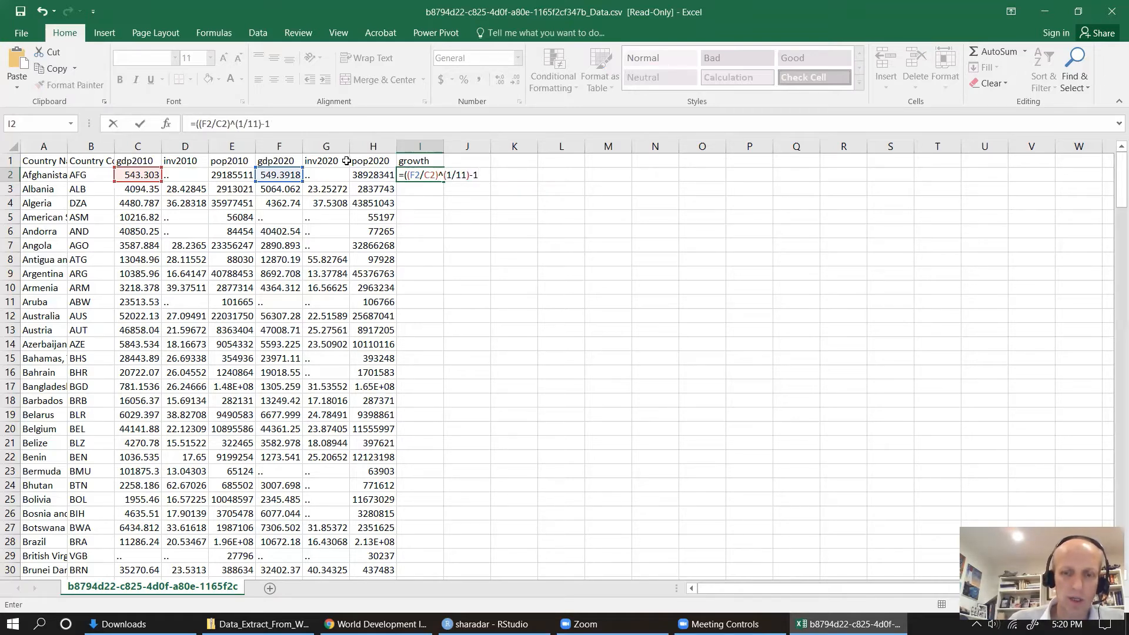
type(")*100")
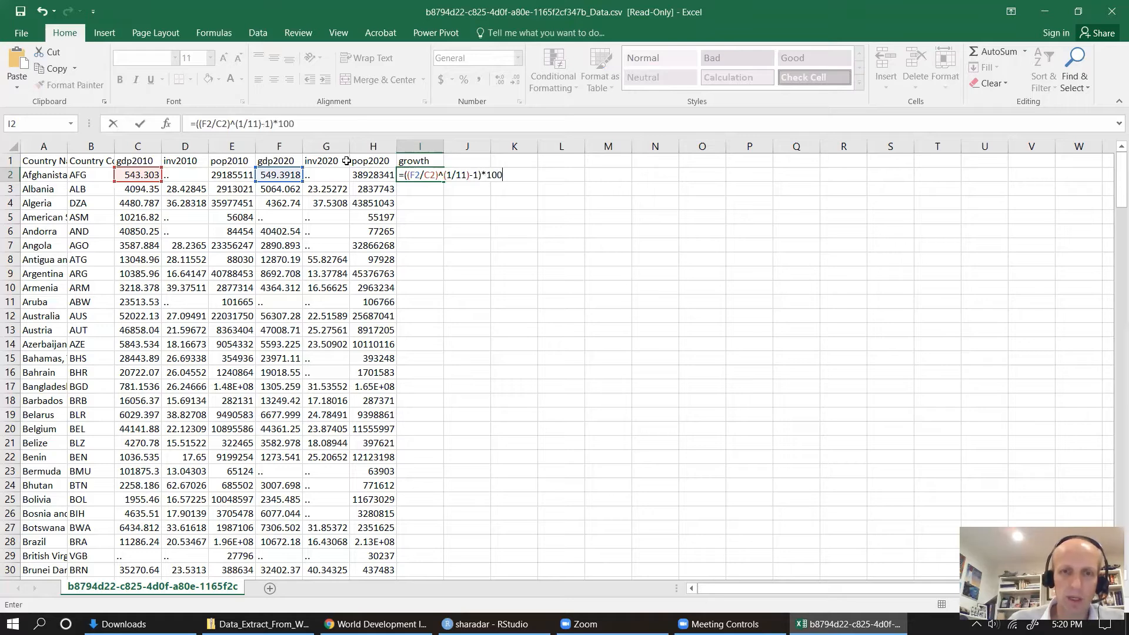
key("Return")
Step: Copy the growth formula from I2 into I3:I218, covering every remaining country down to Zimbabwe
key("Up")
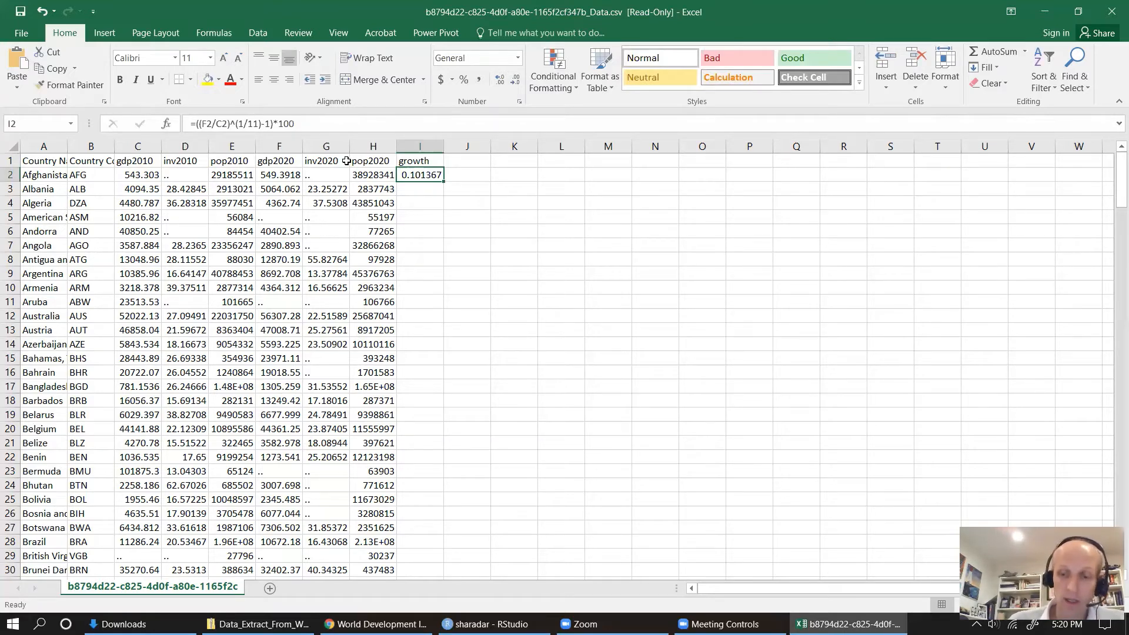
key("ctrl+c")
key("Down")
key("shift+Down")
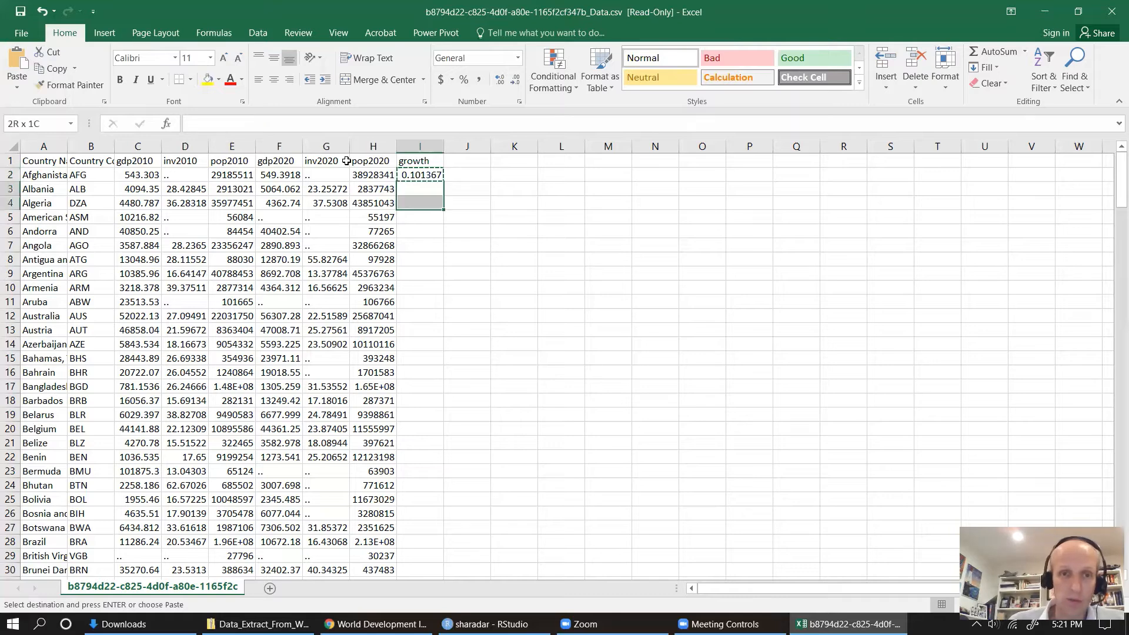
key("shift+Down")
key("shift+Down")
key("shift+Down")
key("shift+Down")
key("shift+Down")
key("shift+Down")
key("shift+Down")
key("shift+Down")
key("shift+Down")
key("shift+Down")
key("shift+Down")
key("shift+Down")
key("shift+Down")
key("shift+Down")
key("shift+Down")
key("shift+Down")
key("shift+Down")
key("shift+Down")
key("shift+Down")
key("shift+Down")
key("shift+Down")
key("shift+Down")
key("shift+Down")
key("shift+Down")
key("shift+Down")
key("shift+Down")
key("shift+Down")
key("shift+Down")
key("shift+Down")
key("shift+Down")
key("shift+Down")
key("shift+Down")
key("shift+Down")
key("shift+Down")
key("shift+Down")
key("shift+Down")
key("shift+Down")
key("shift+Down")
key("shift+Down")
key("shift+Down")
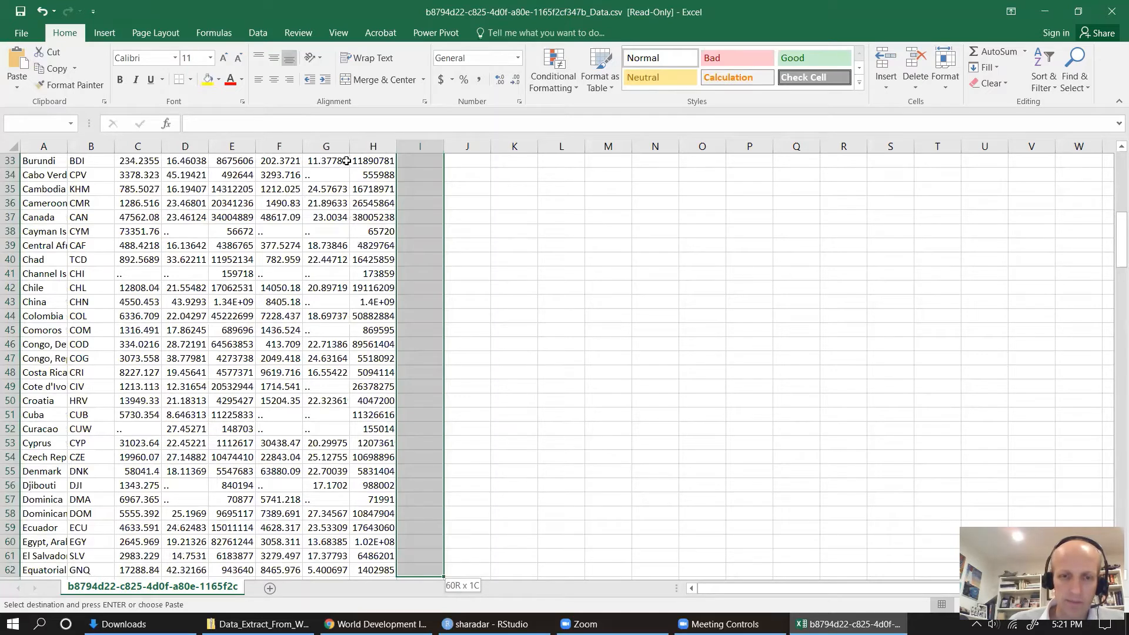
key("ctrl+shift+Down")
key("shift+Up")
key("shift+Up")
key("shift+Up")
key("shift+Up")
key("shift+Up")
key("shift+Up")
key("shift+Up")
key("shift+Up")
key("shift+Up")
key("shift+Up")
key("shift+Up")
key("shift+Up")
key("shift+Up")
key("shift+Up")
key("shift+Up")
key("shift+Up")
key("shift+Up")
key("shift+Up")
key("shift+Up")
key("shift+Up")
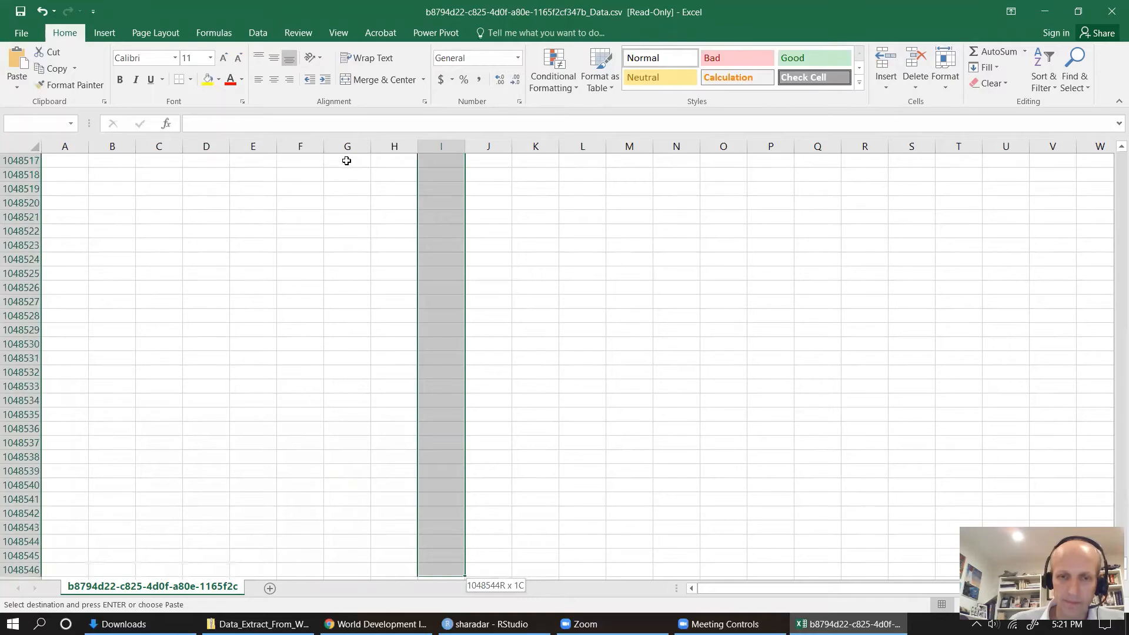
key("ctrl+shift+Up")
key("shift+Page_Down")
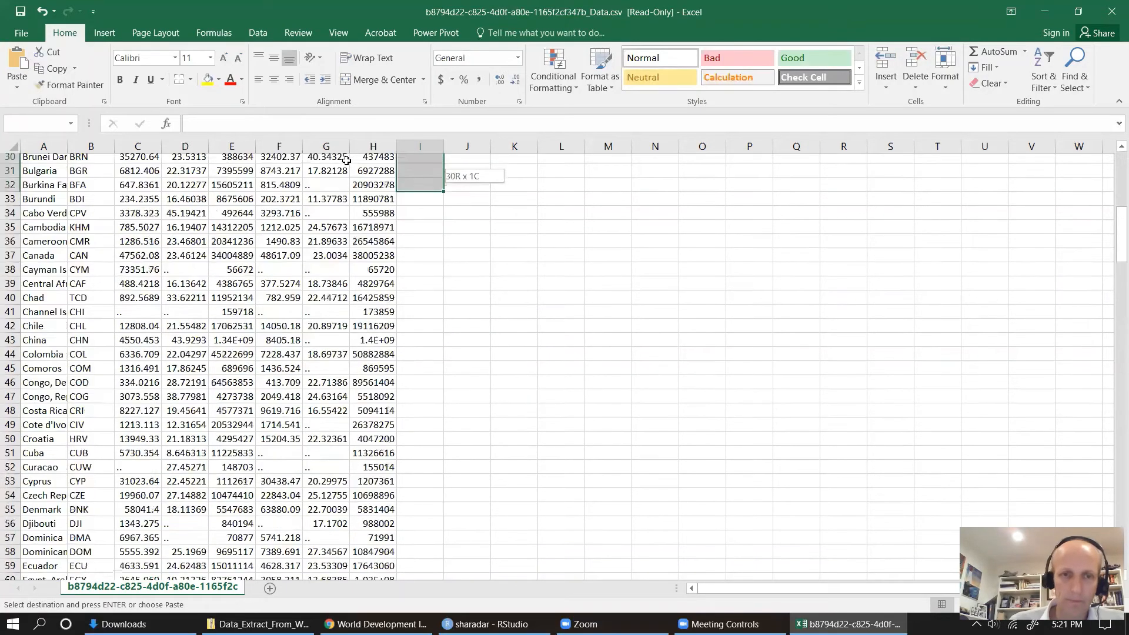
key("shift+Page_Down")
key("shift+Page_Down")
key("shift+Page_Down")
key("shift+Page_Down")
key("shift+Page_Down")
key("shift+Page_Down")
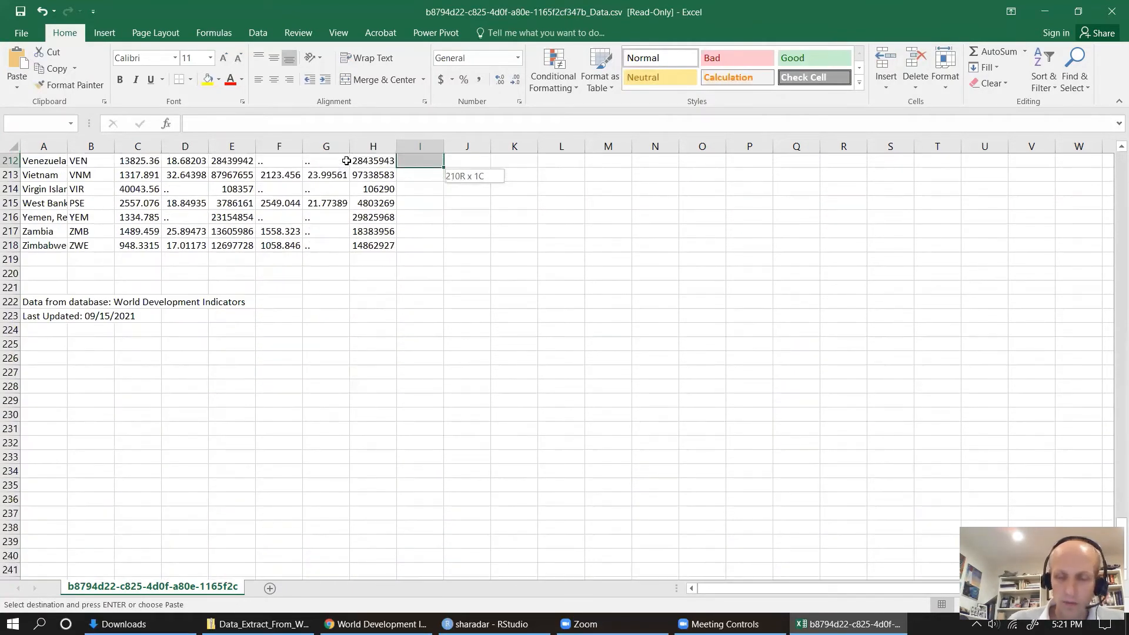
key("shift+Down")
key("shift+Down")
key("shift+Down")
key("shift+Down")
key("shift+Down")
key("shift+Down")
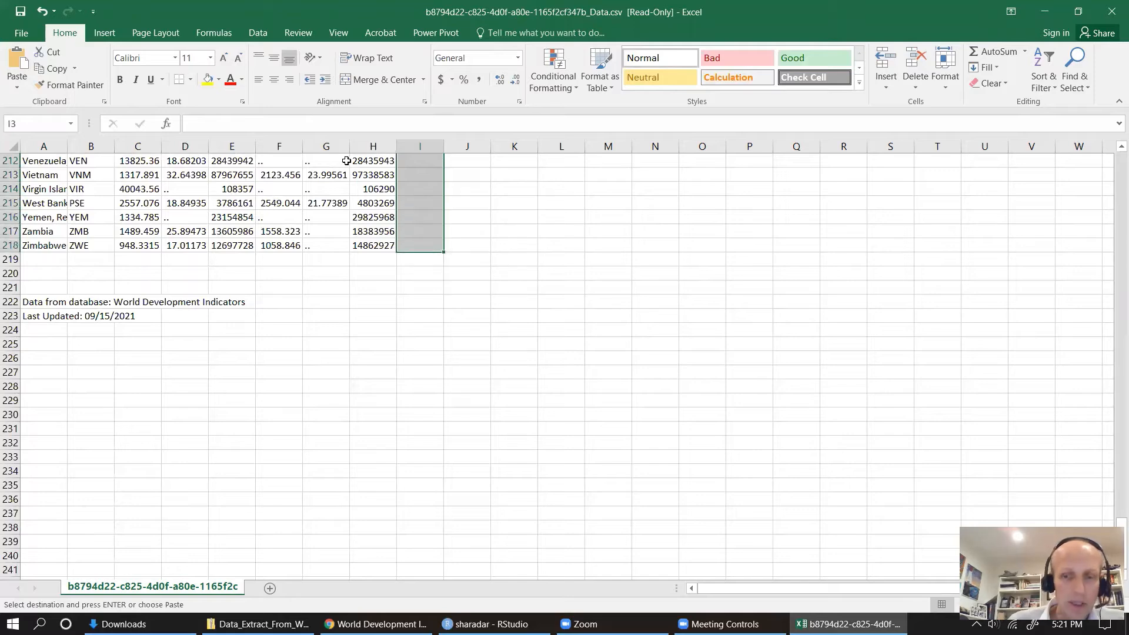
key("ctrl+v")
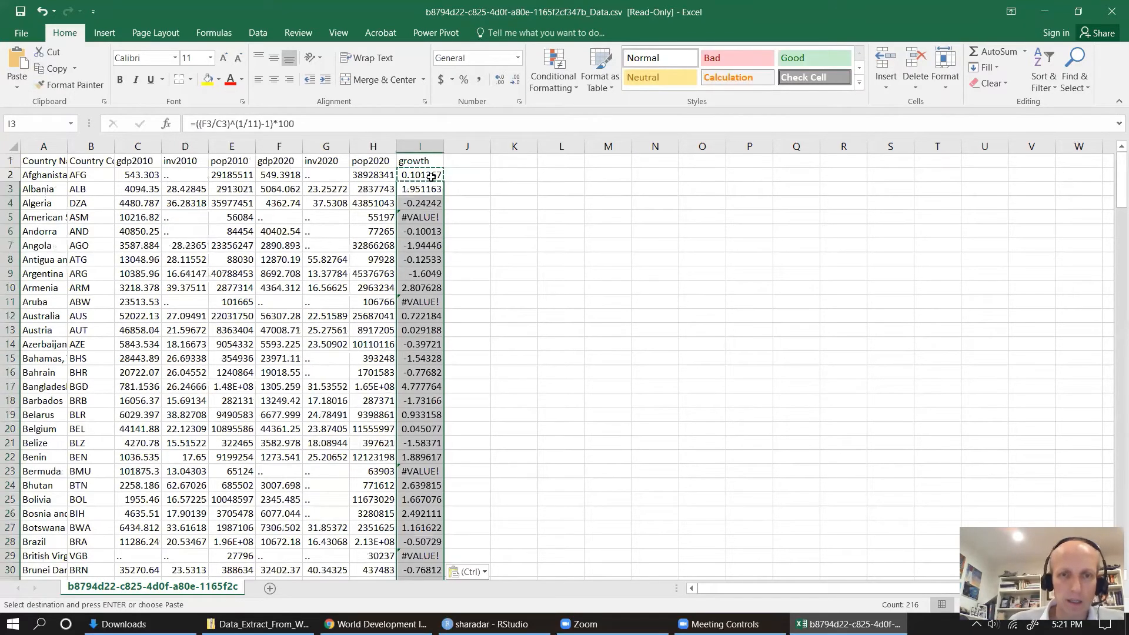
Step: Review the copied growth formulas in column I, checking the cells for Albania and the United States
left_click(422, 189)
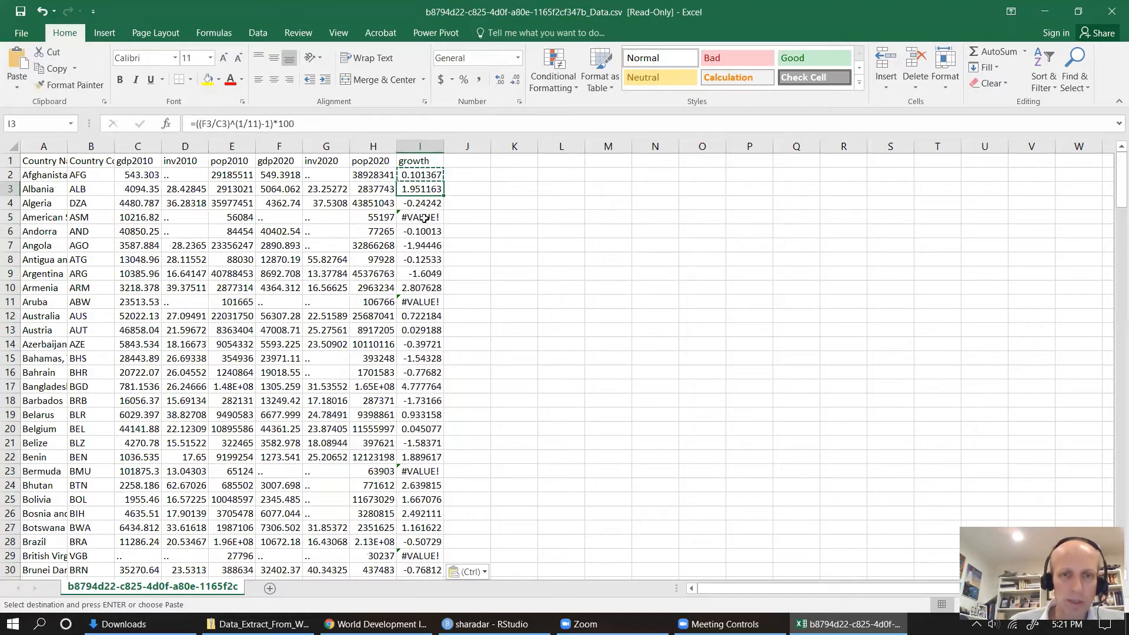
scroll(414, 354, "down", 20)
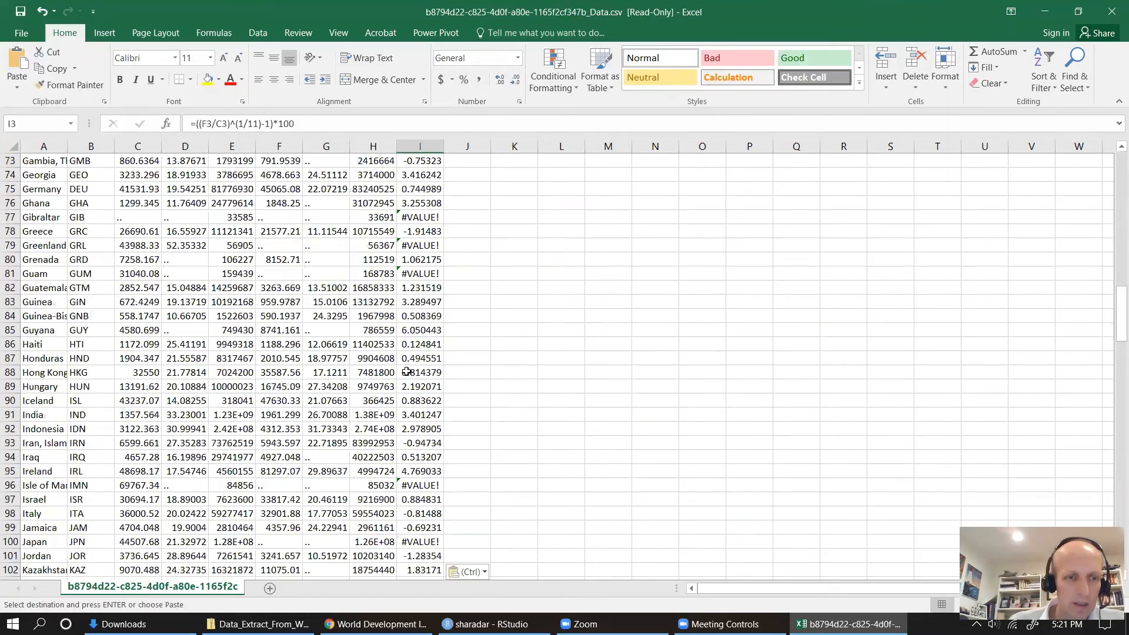
scroll(405, 374, "down", 20)
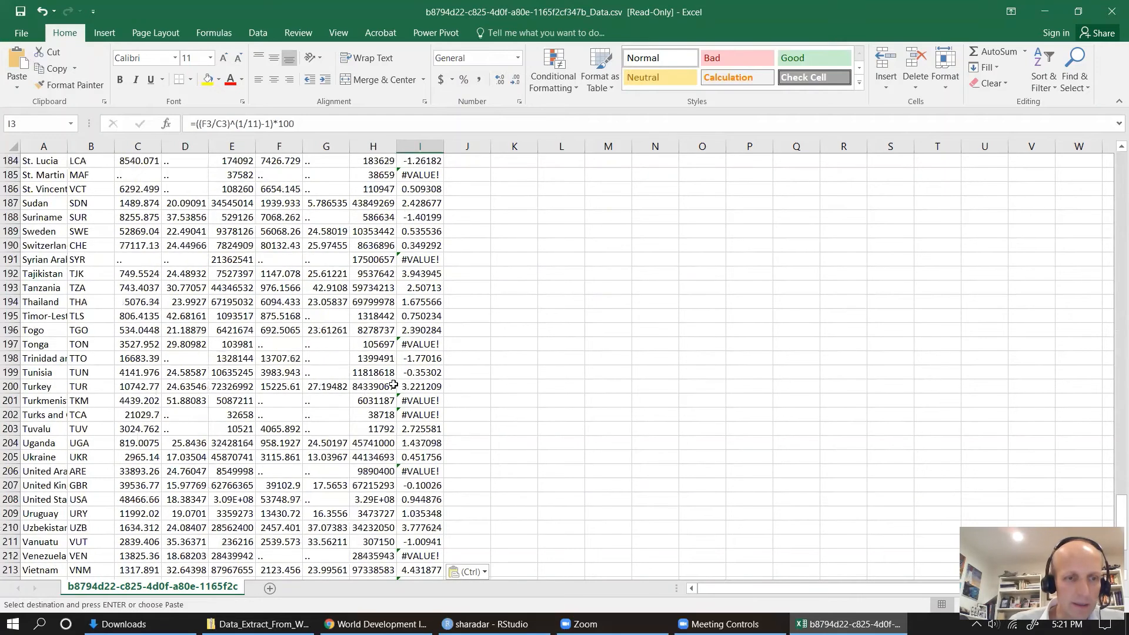
left_click(419, 500)
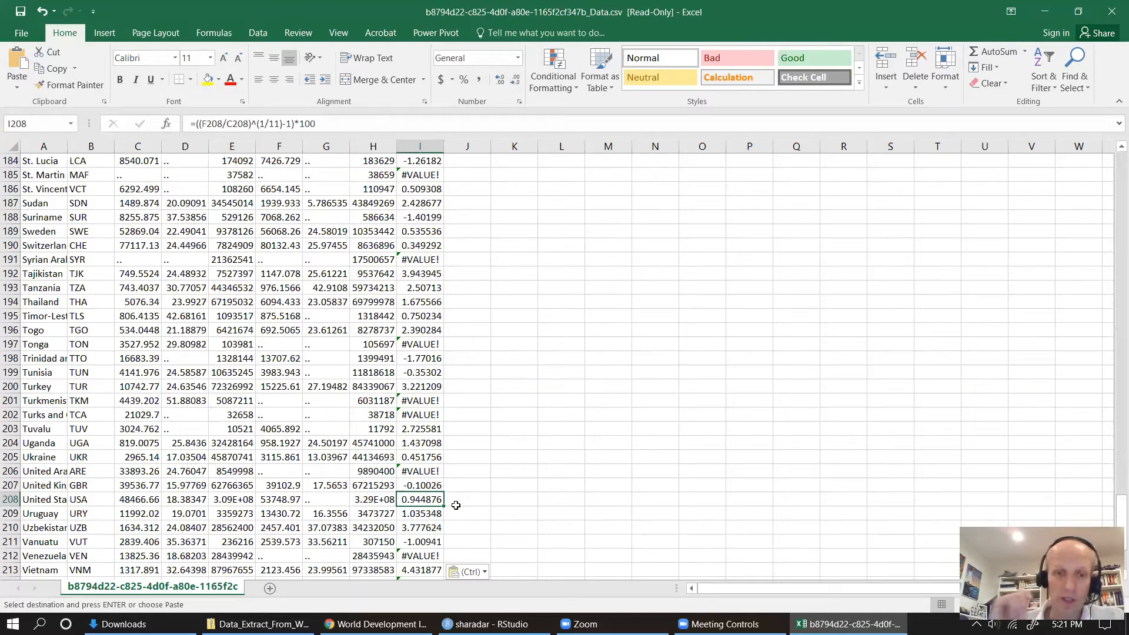
Step: Delete the database source and last-updated notes in A222 and A223 below the country data
scroll(470, 347, "down", 10)
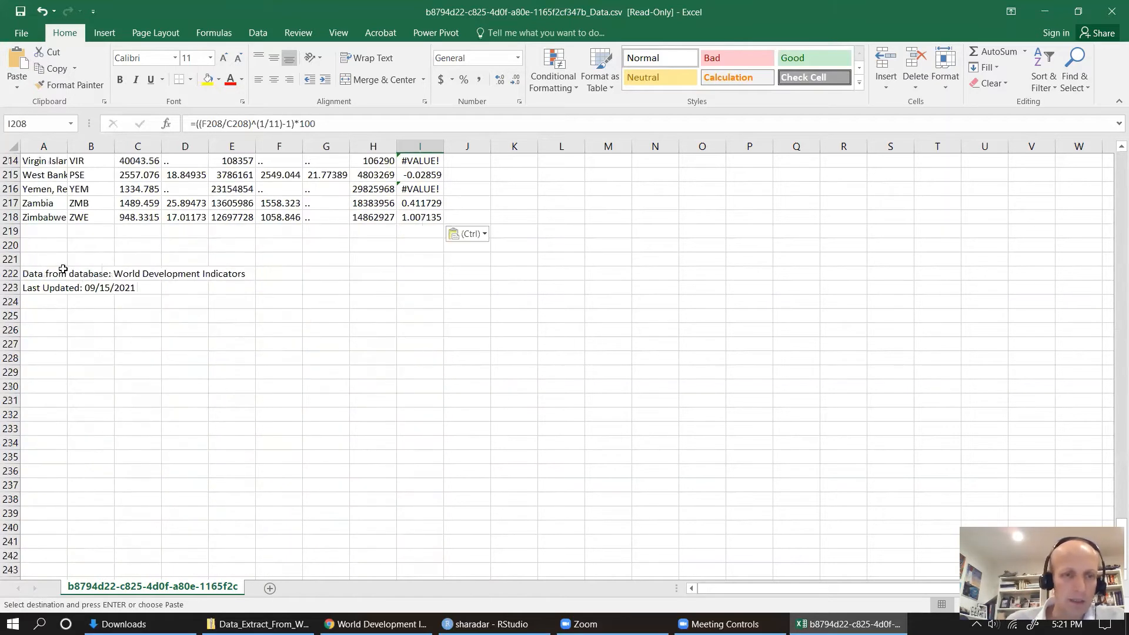
left_click_drag(35, 271, 74, 286)
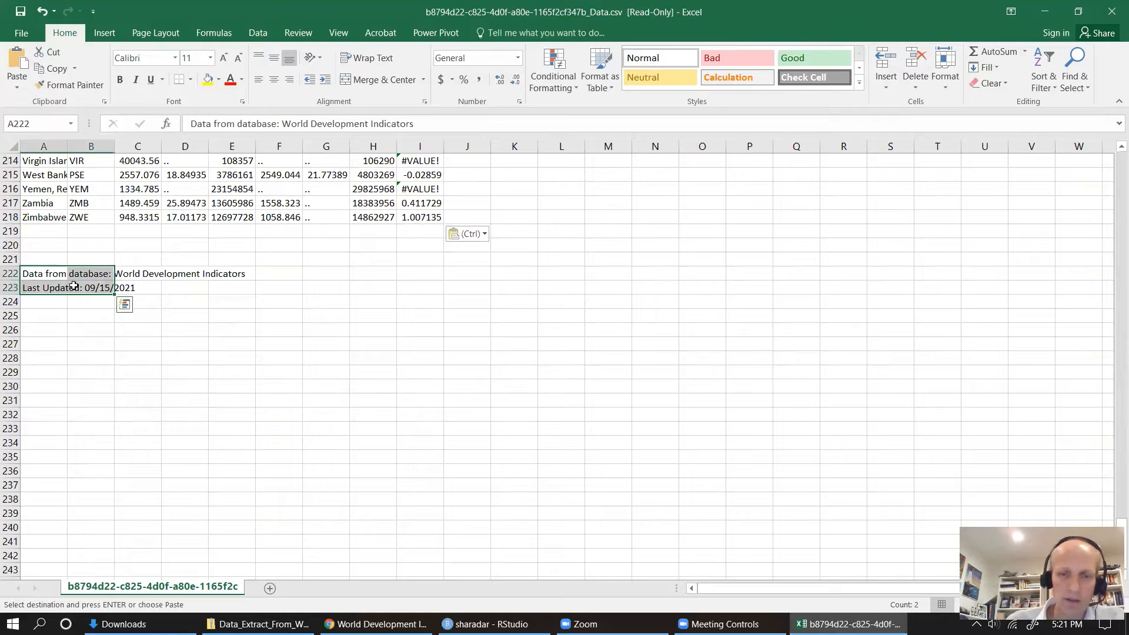
key("BackSpace")
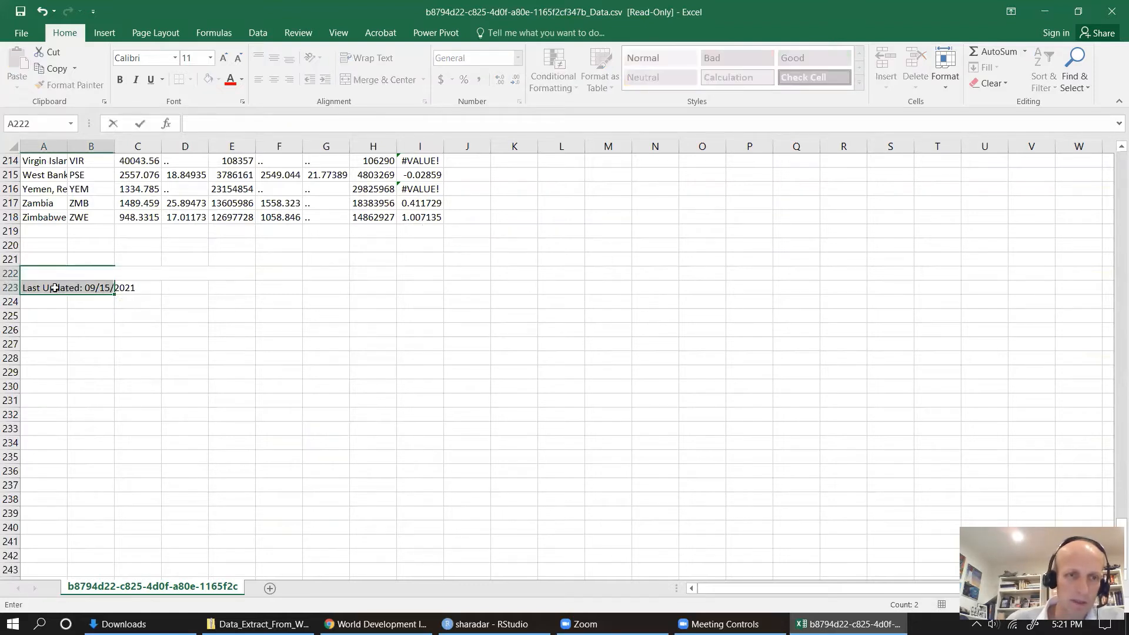
left_click(55, 288)
key("BackSpace")
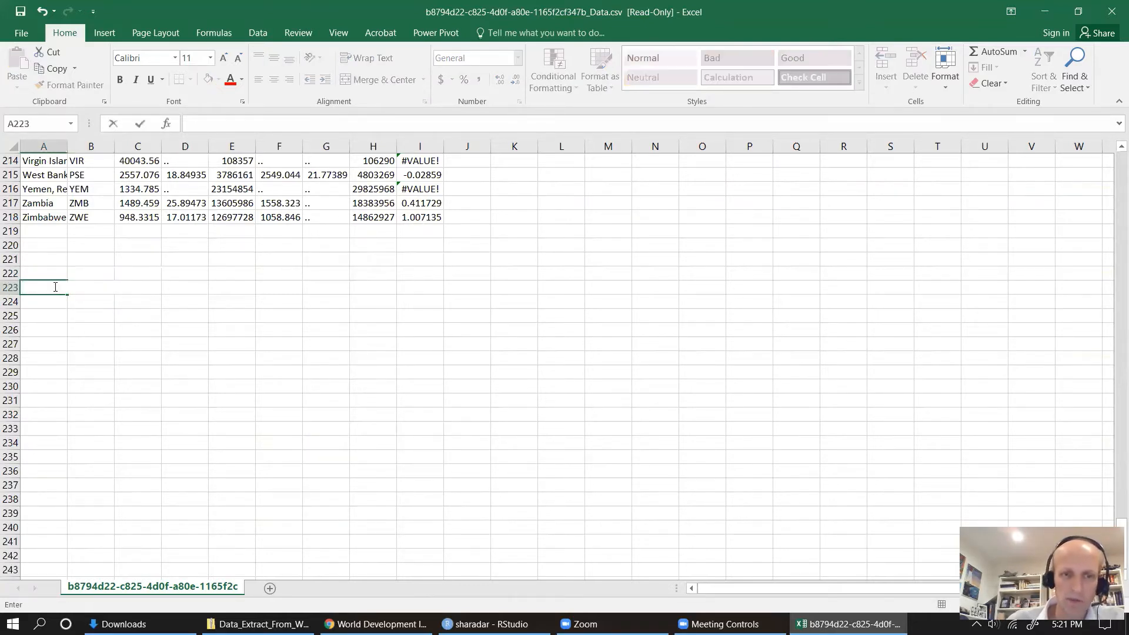
scroll(412, 285, "up", 3)
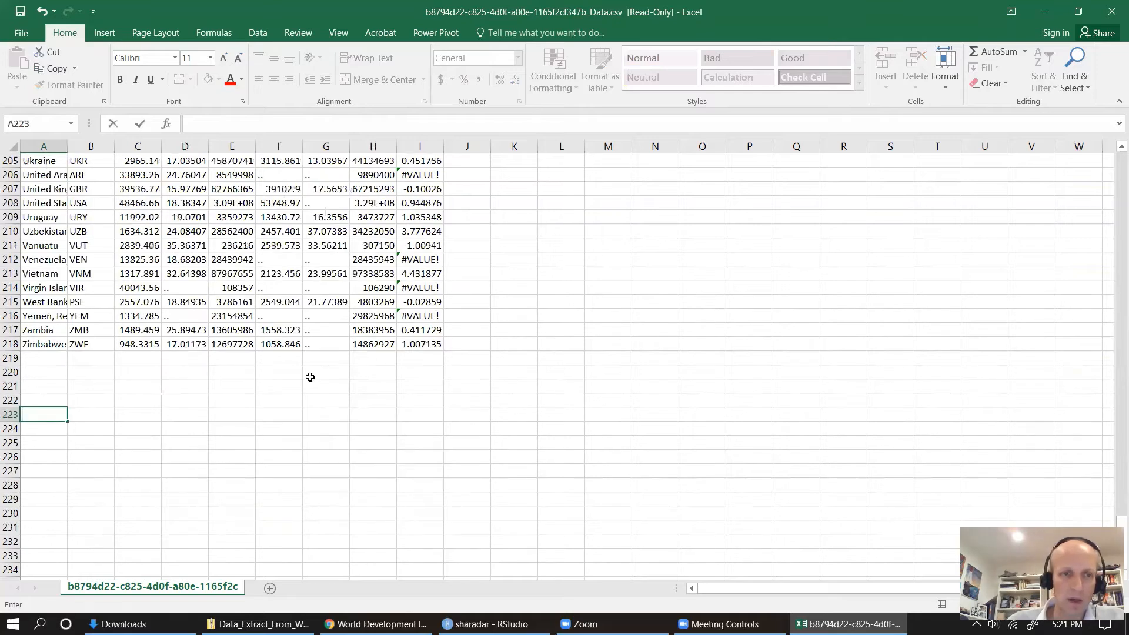
left_click(106, 404)
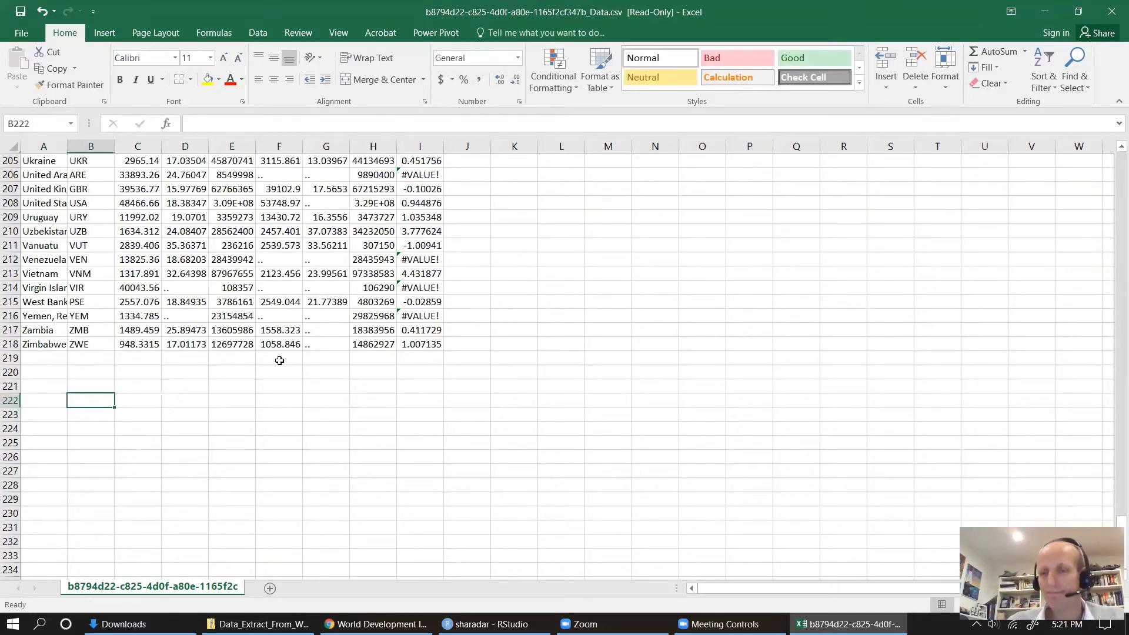
Step: Examine the growth cells showing #VALUE! for American Samoa and Aruba against their 2020 GDP entries
scroll(332, 351, "up", 13)
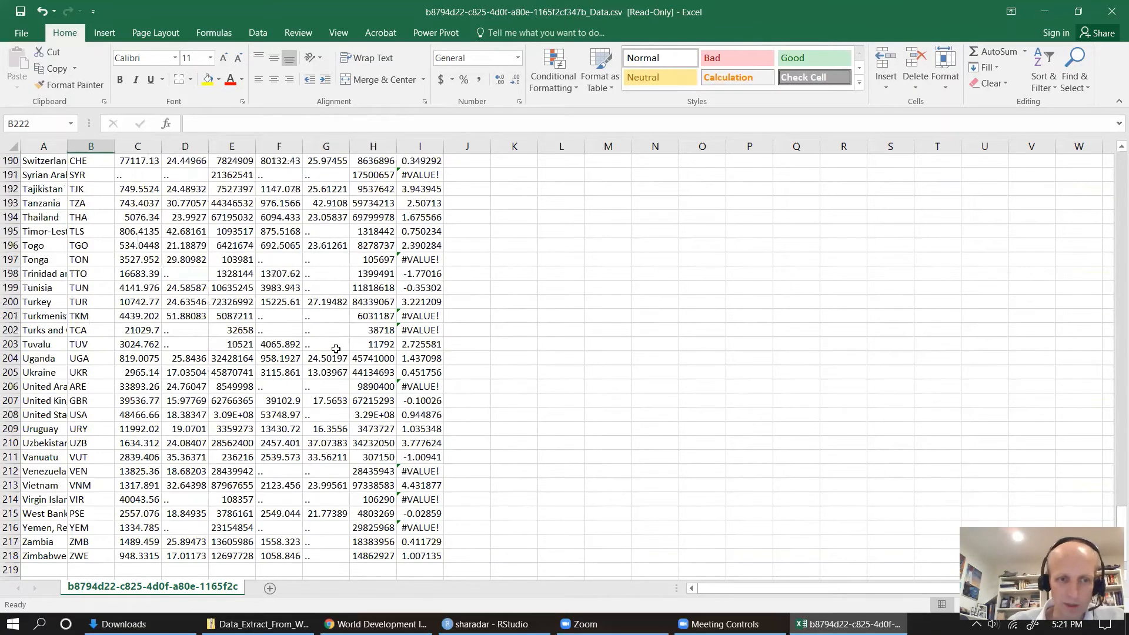
scroll(332, 351, "up", 20)
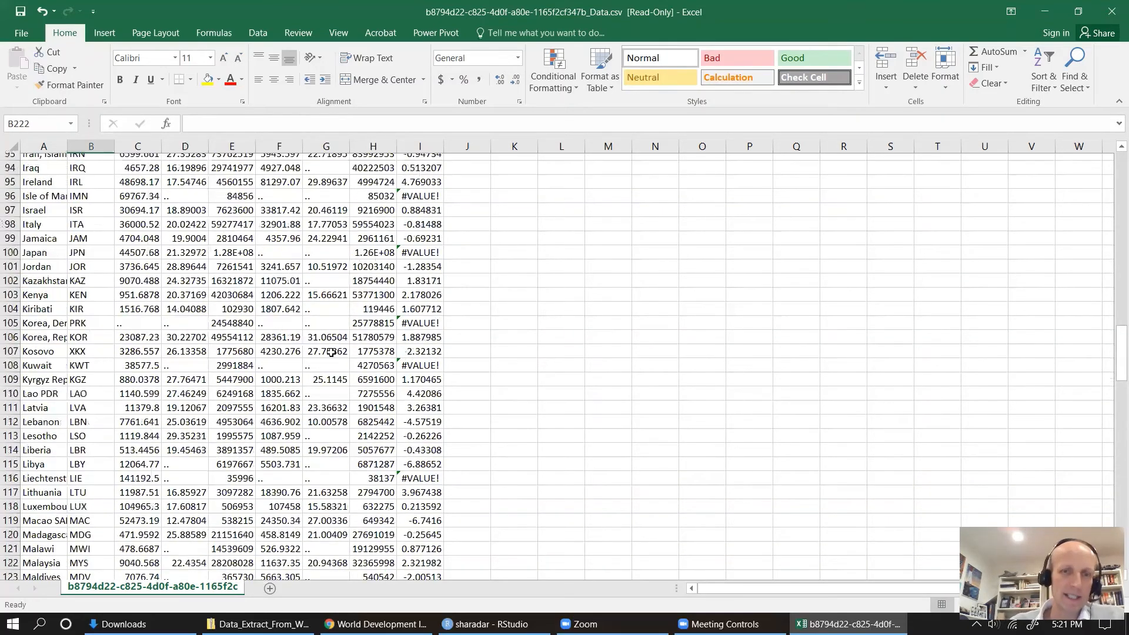
scroll(328, 353, "up", 20)
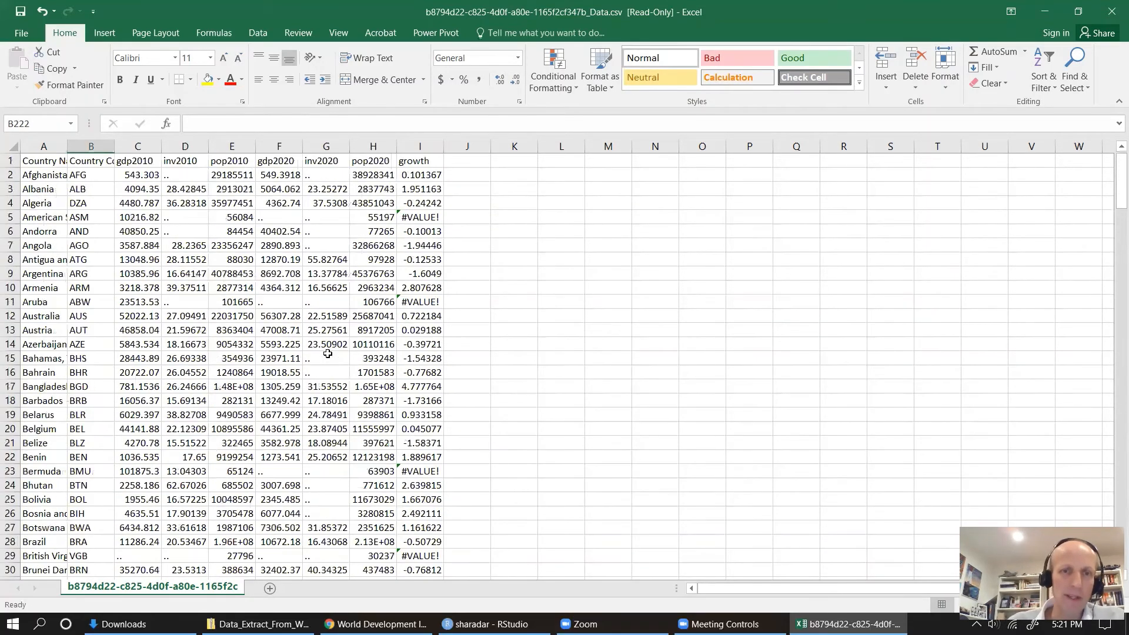
left_click(435, 217)
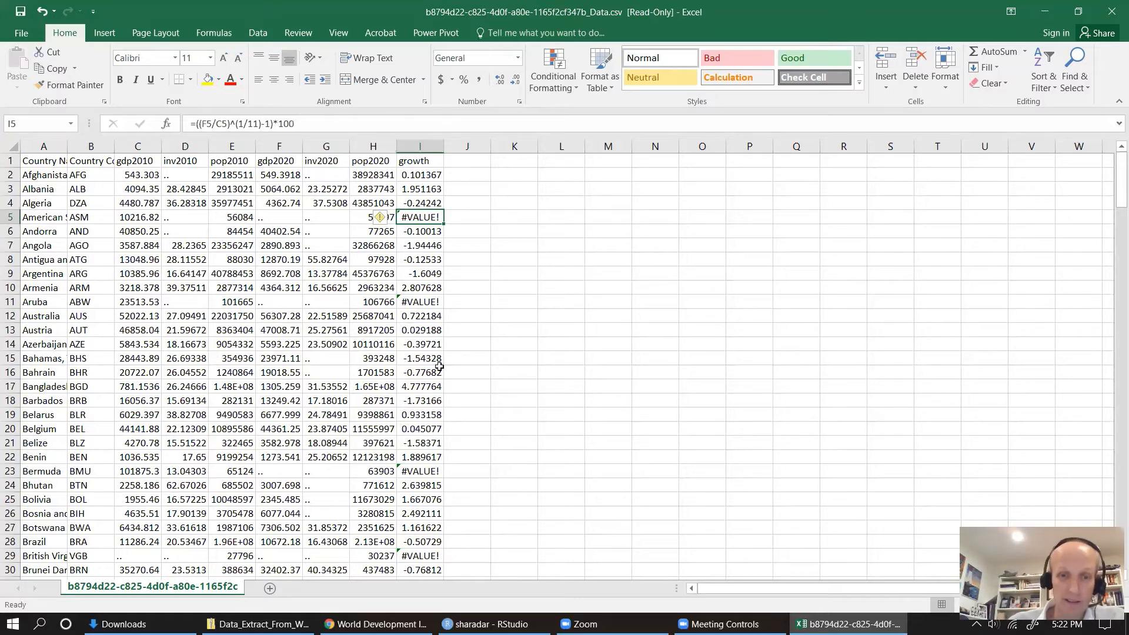
left_click(430, 302)
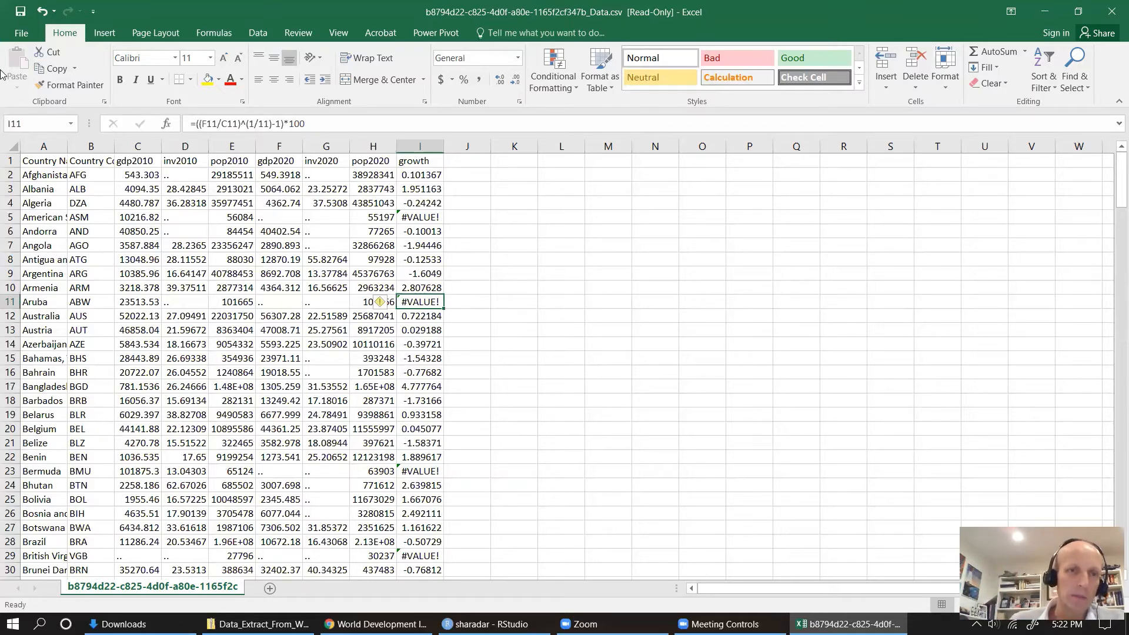
Step: Save the sheet in the Downloads folder as growth and investment in CSV (Comma delimited) format, keeping that format
left_click(17, 34)
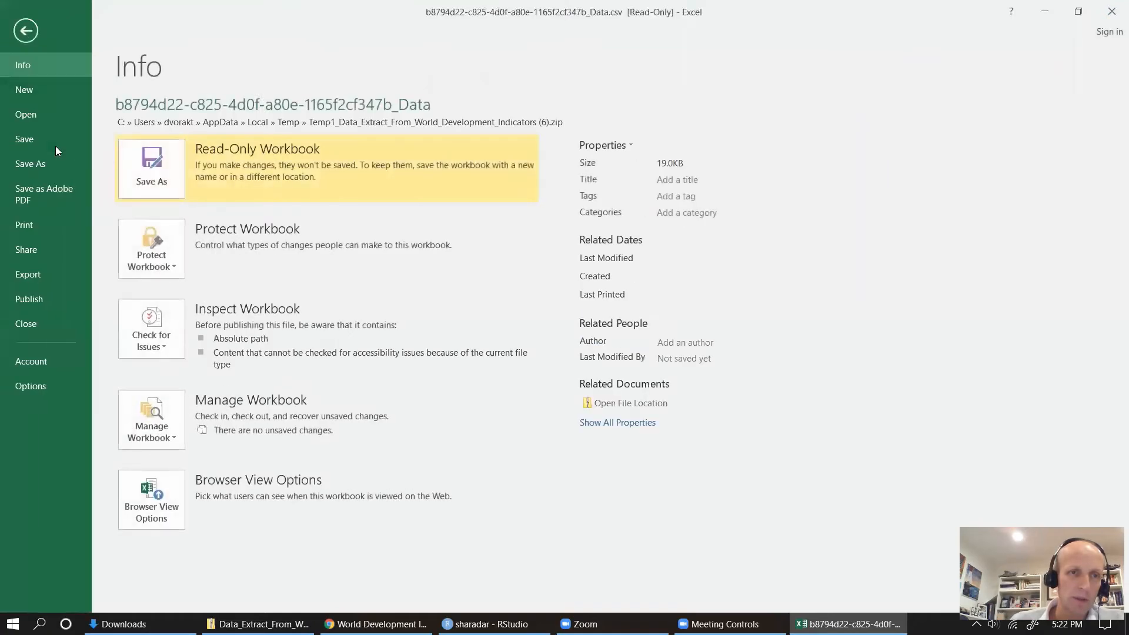
left_click(41, 163)
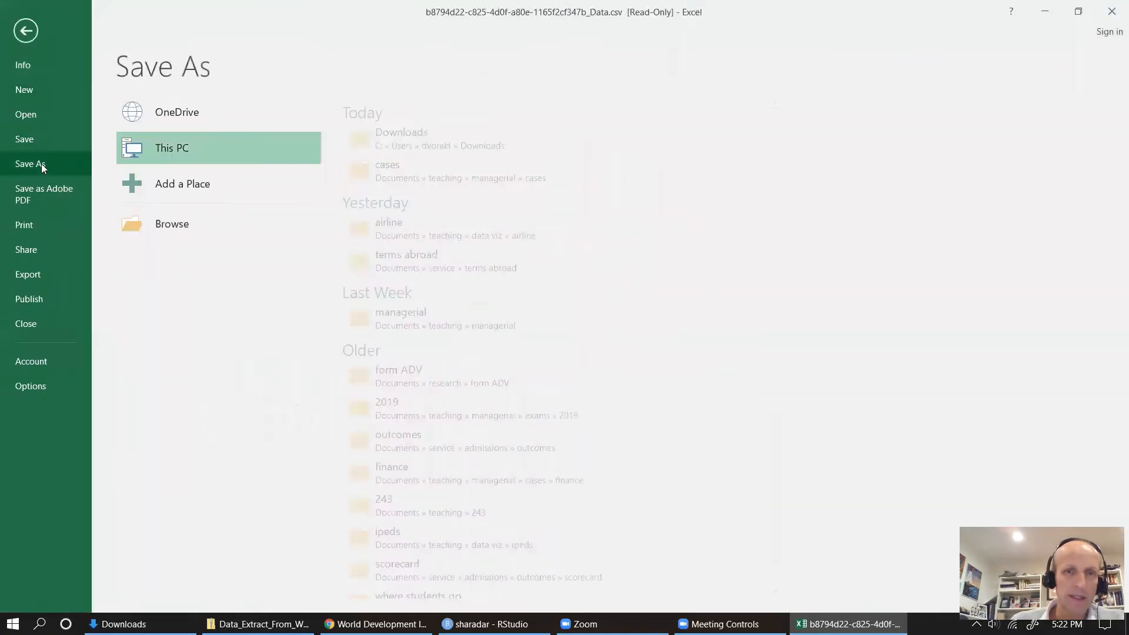
left_click(428, 137)
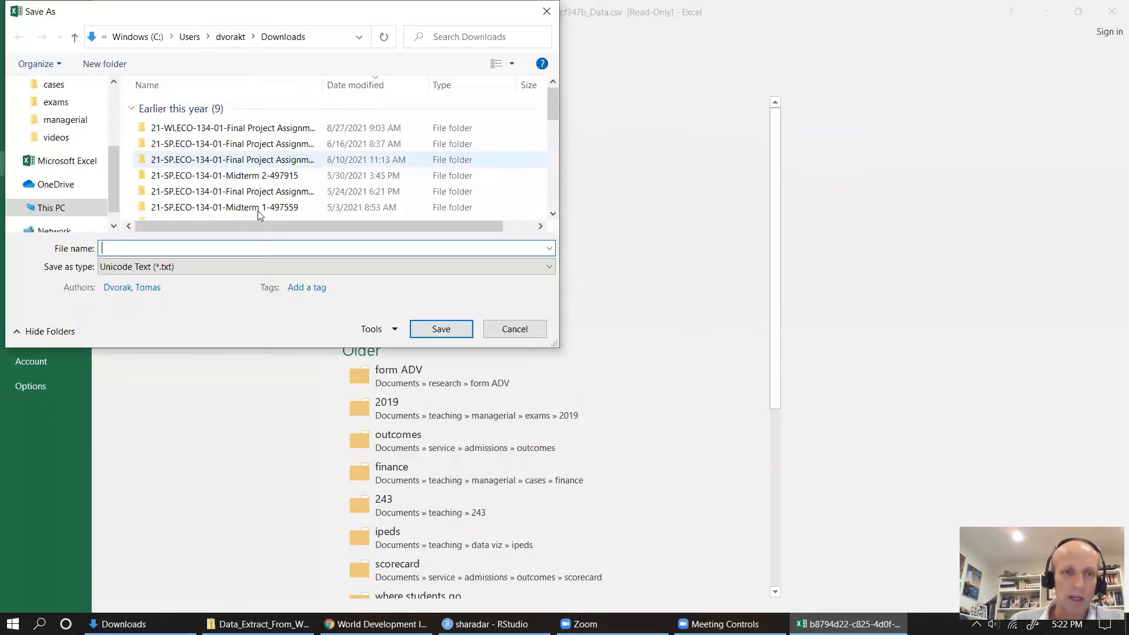
left_click(235, 267)
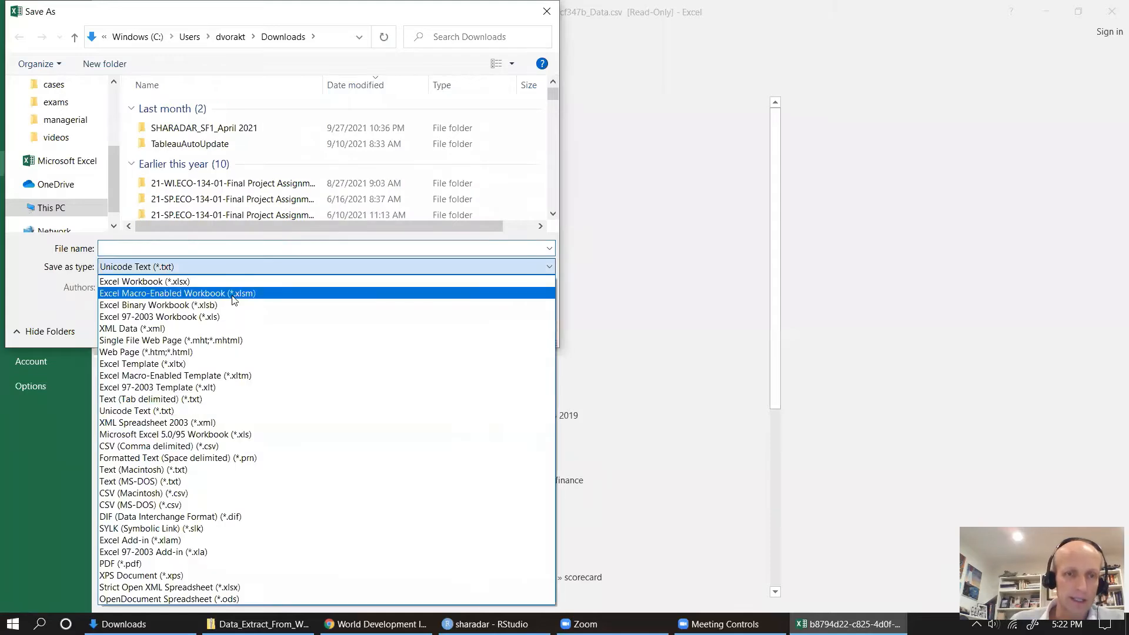
left_click(244, 446)
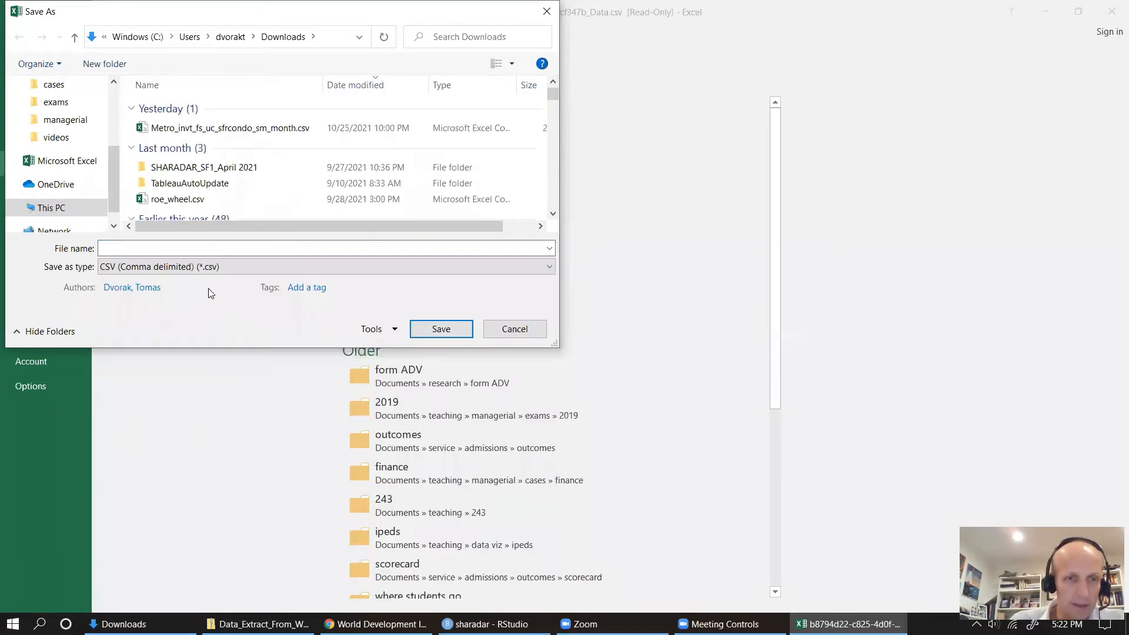
left_click(227, 250)
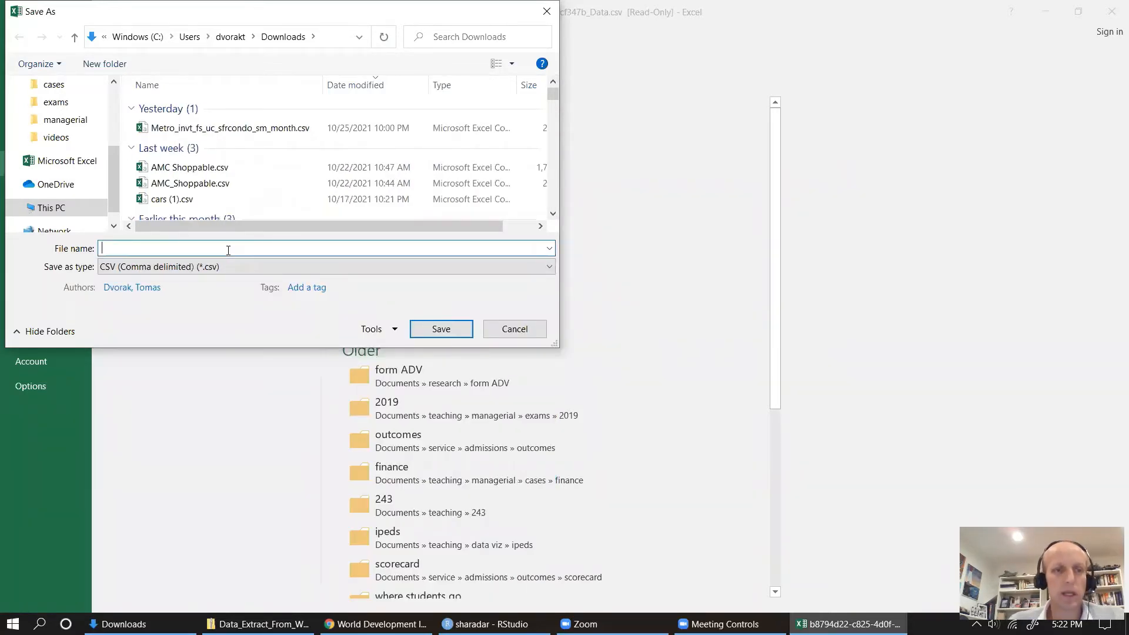
type("growth")
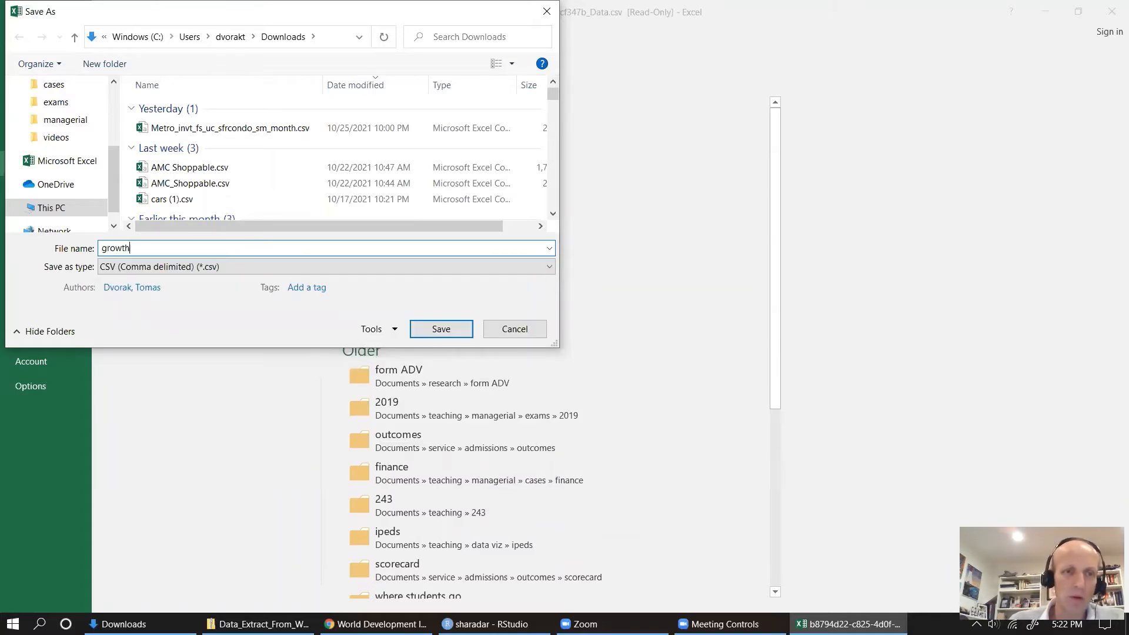
type(" and investment")
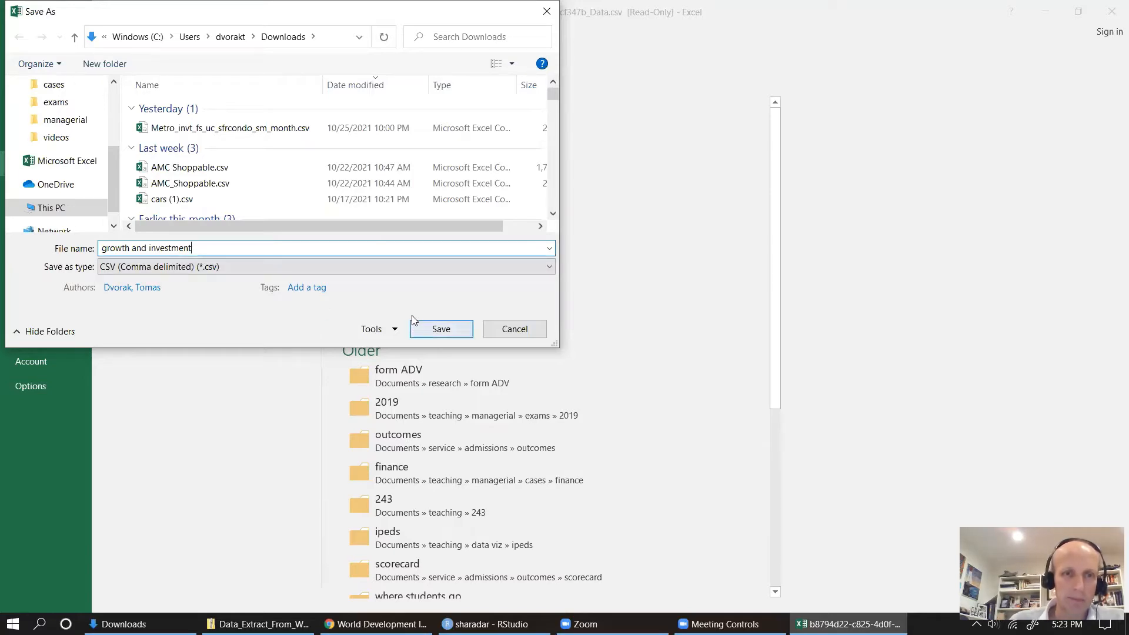
left_click(424, 332)
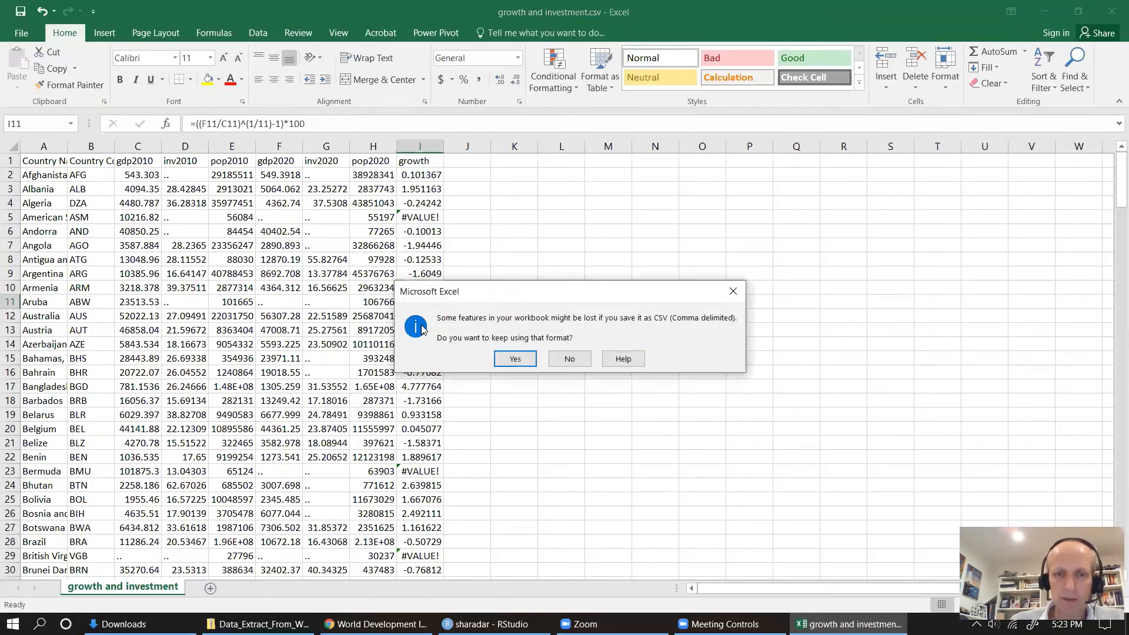
left_click(520, 360)
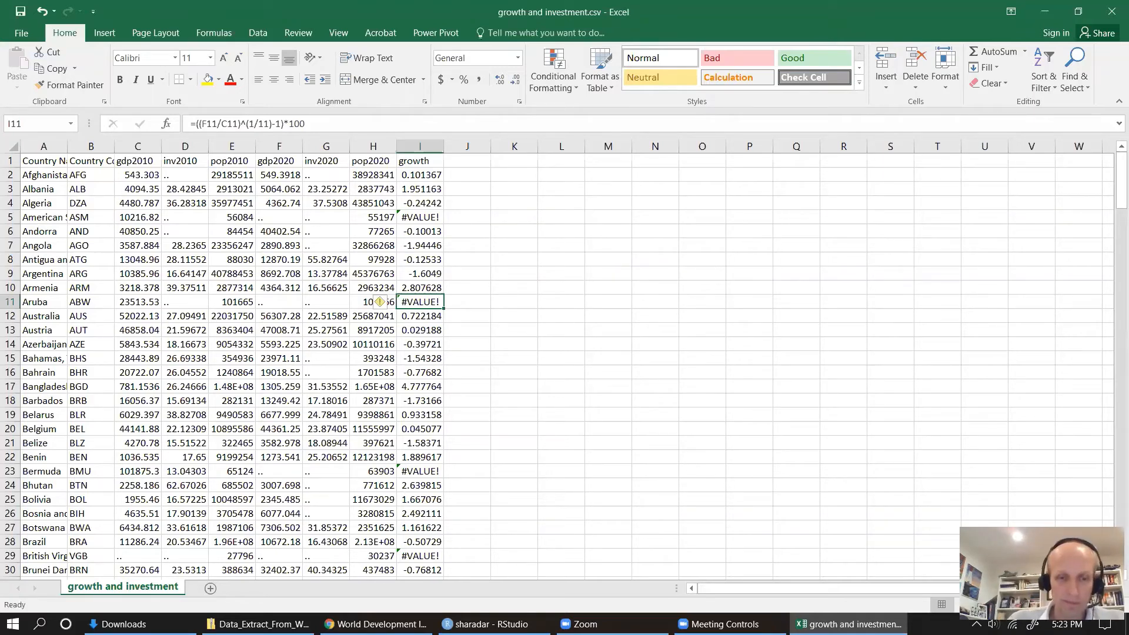
Step: Switch to Chrome and bring up the already open RStudio Cloud page
left_click(376, 624)
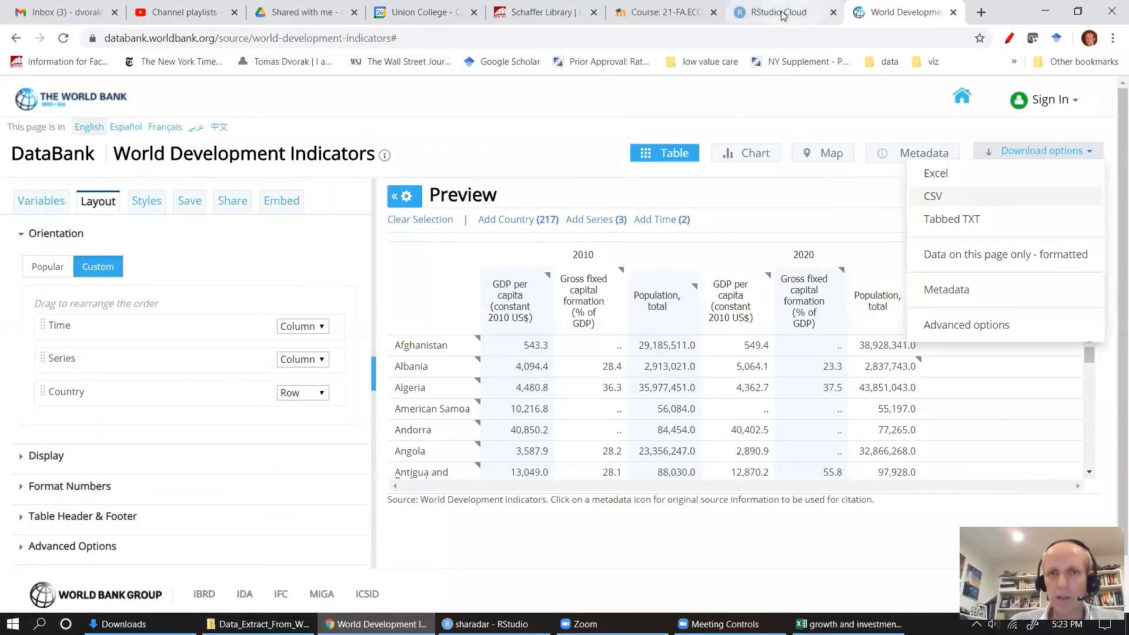
left_click(816, 15)
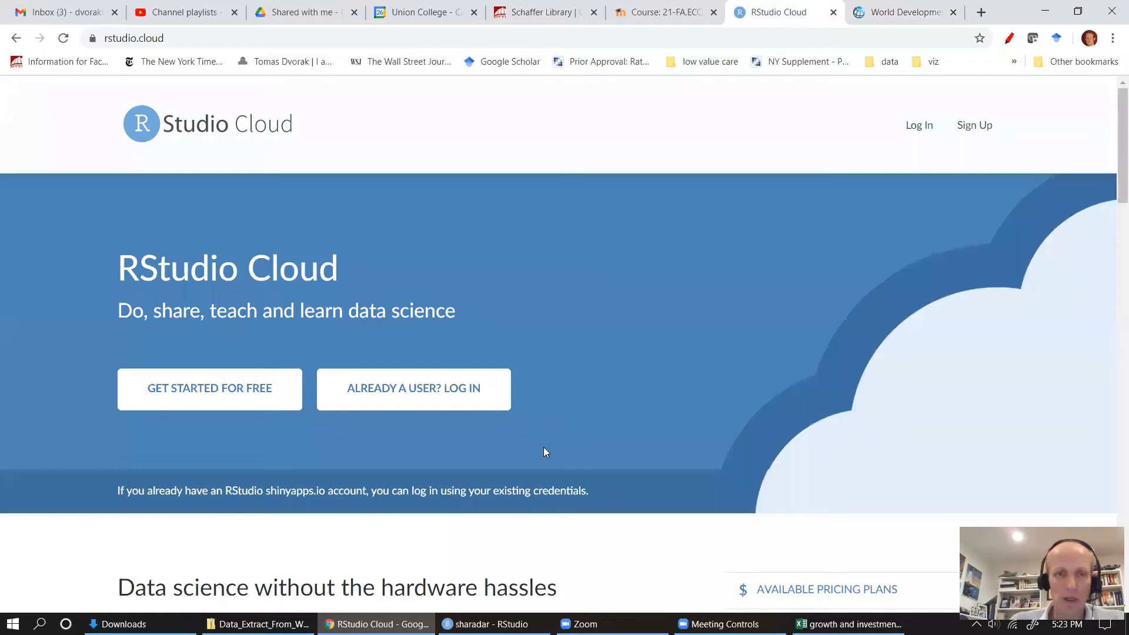
Step: Log in to RStudio Cloud with the existing Google account
left_click(918, 125)
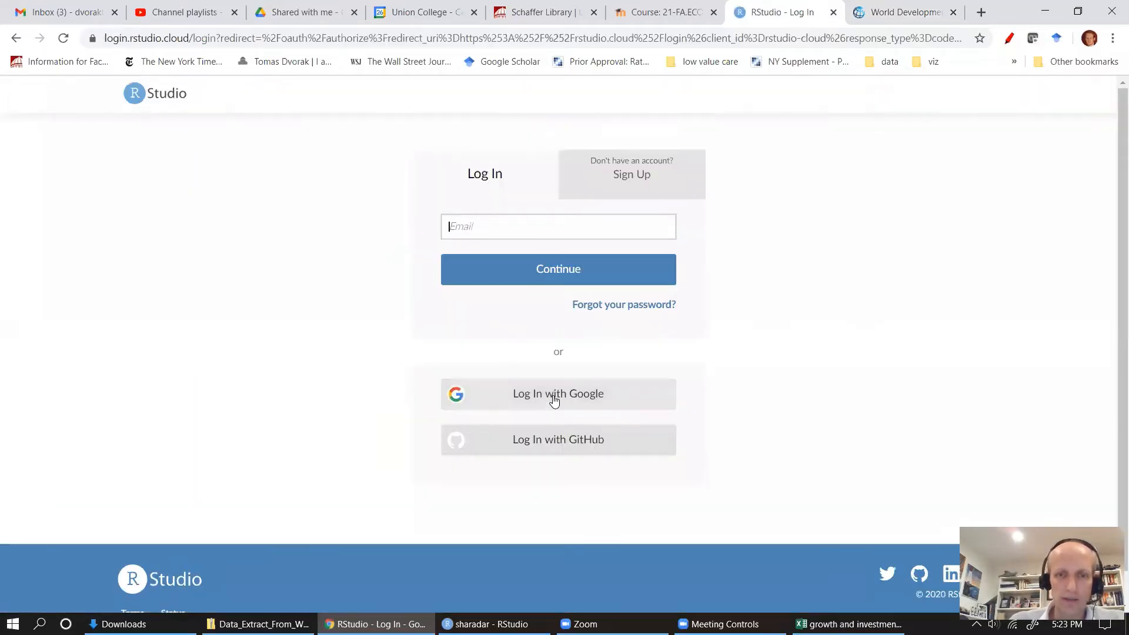
left_click(553, 394)
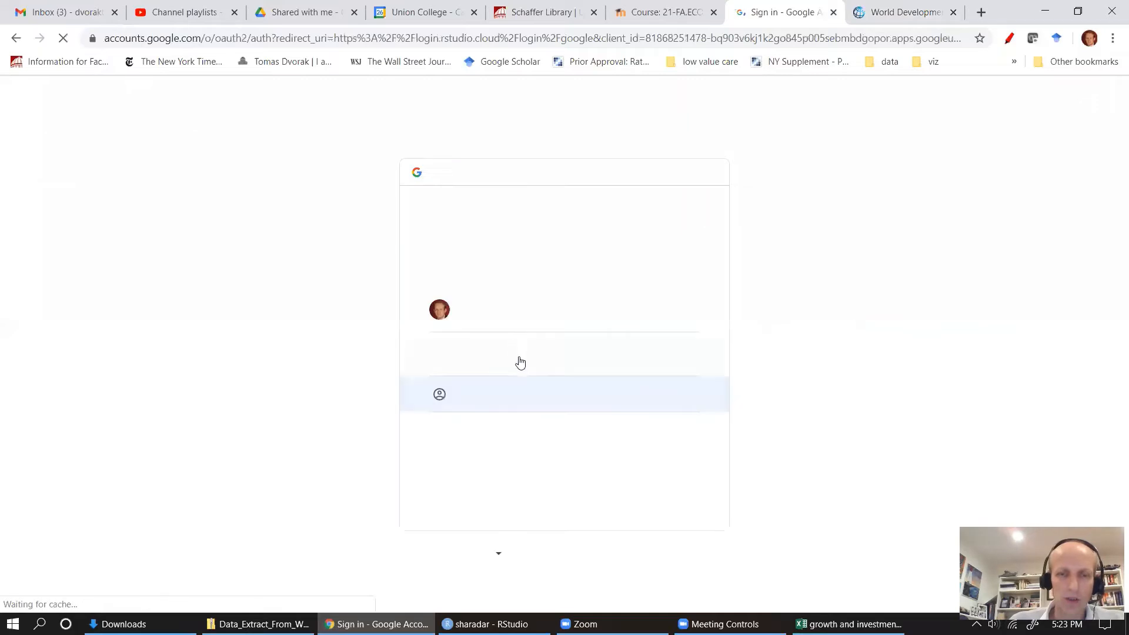
left_click(503, 310)
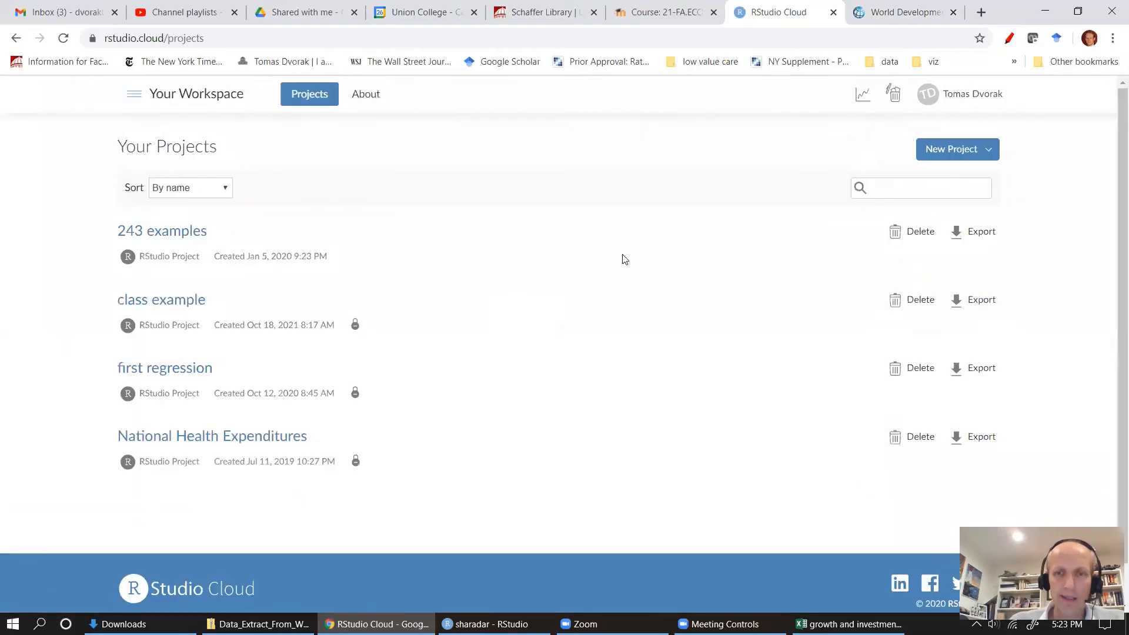
Step: Create a new RStudio project in the workspace and show the editor with a blank untitled R script
left_click(939, 151)
left_click(898, 176)
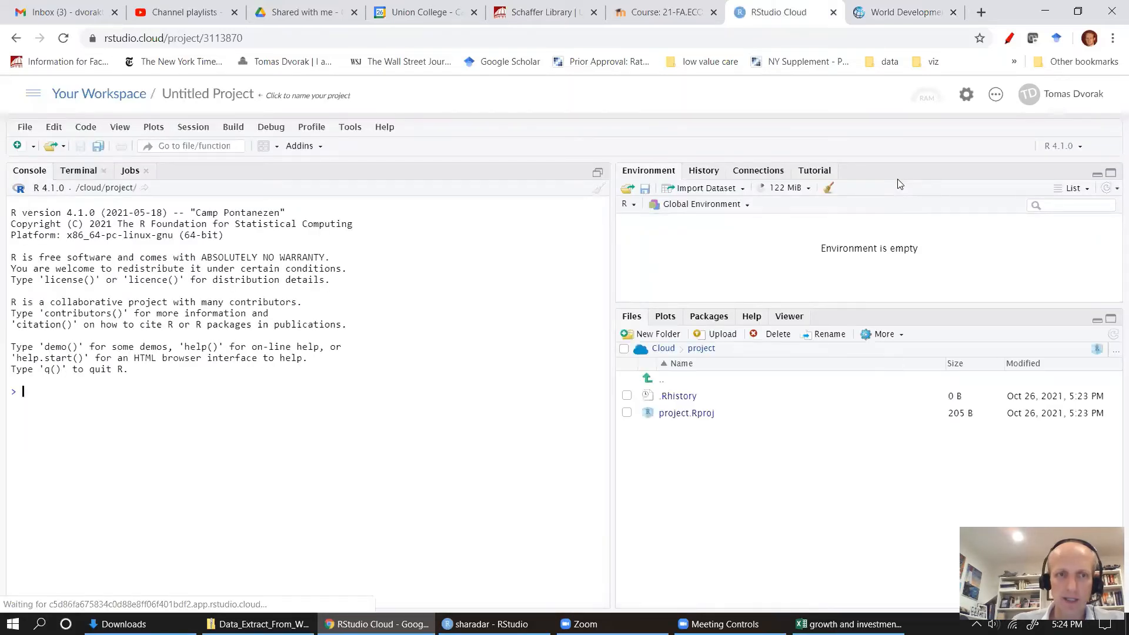
left_click(598, 172)
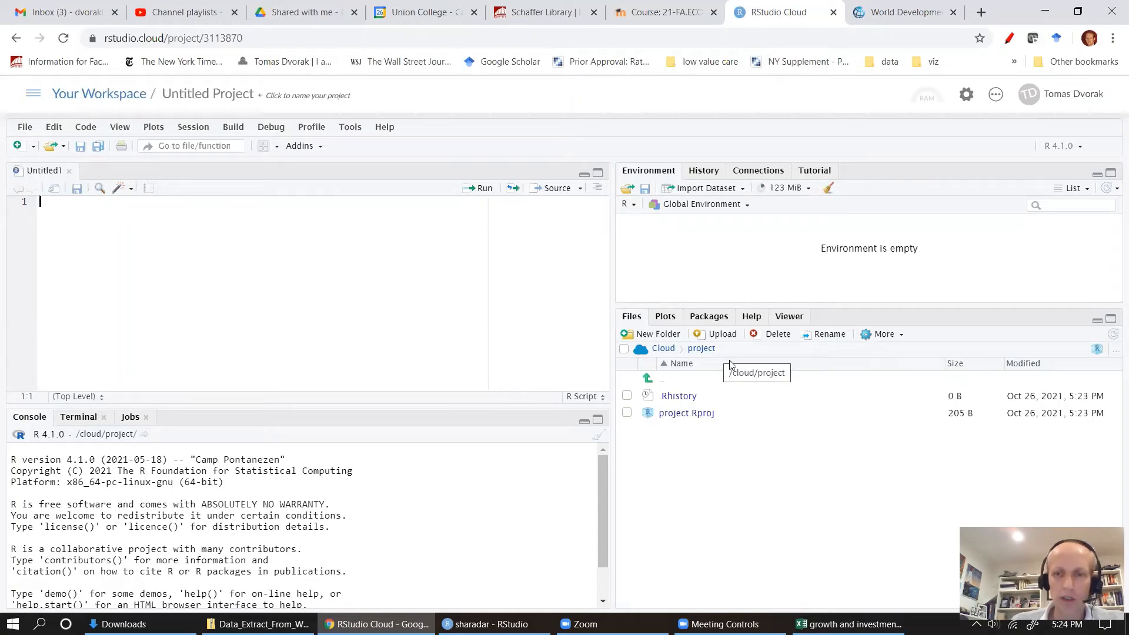
Step: Upload growth and investment.csv from the Downloads folder to the /cloud/project directory
left_click(716, 333)
left_click(473, 353)
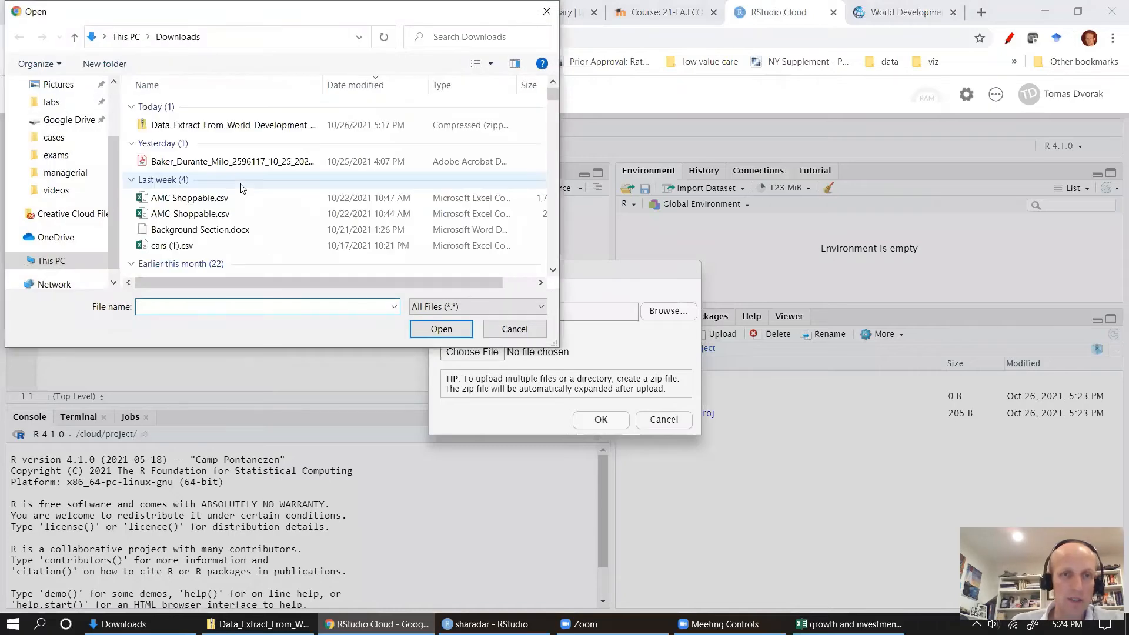
left_click(215, 146)
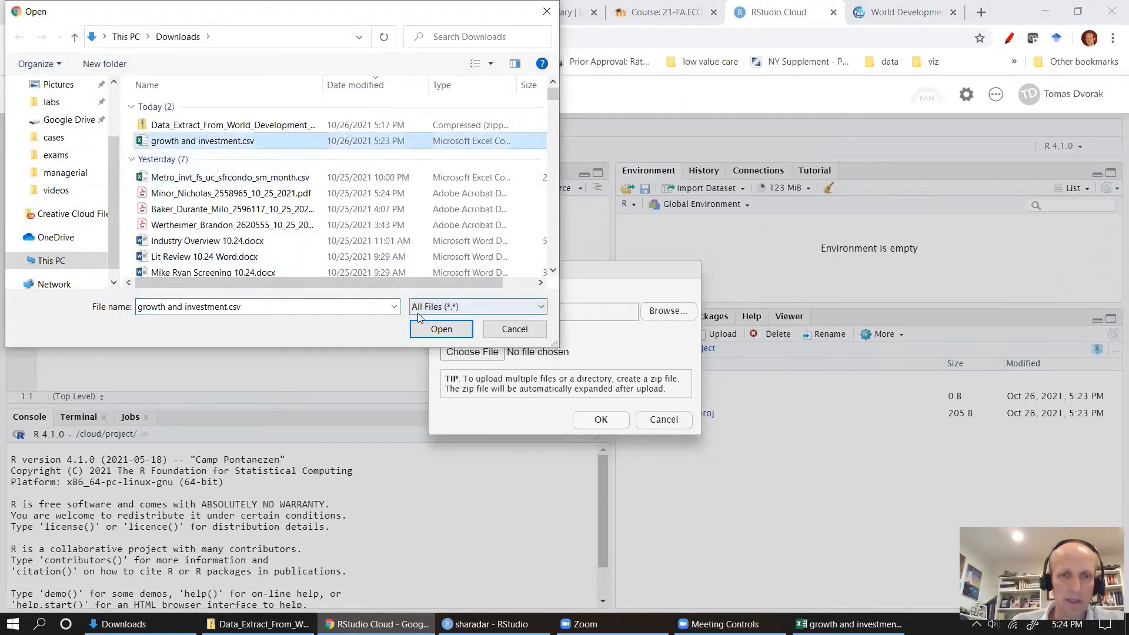
left_click(441, 329)
left_click(599, 419)
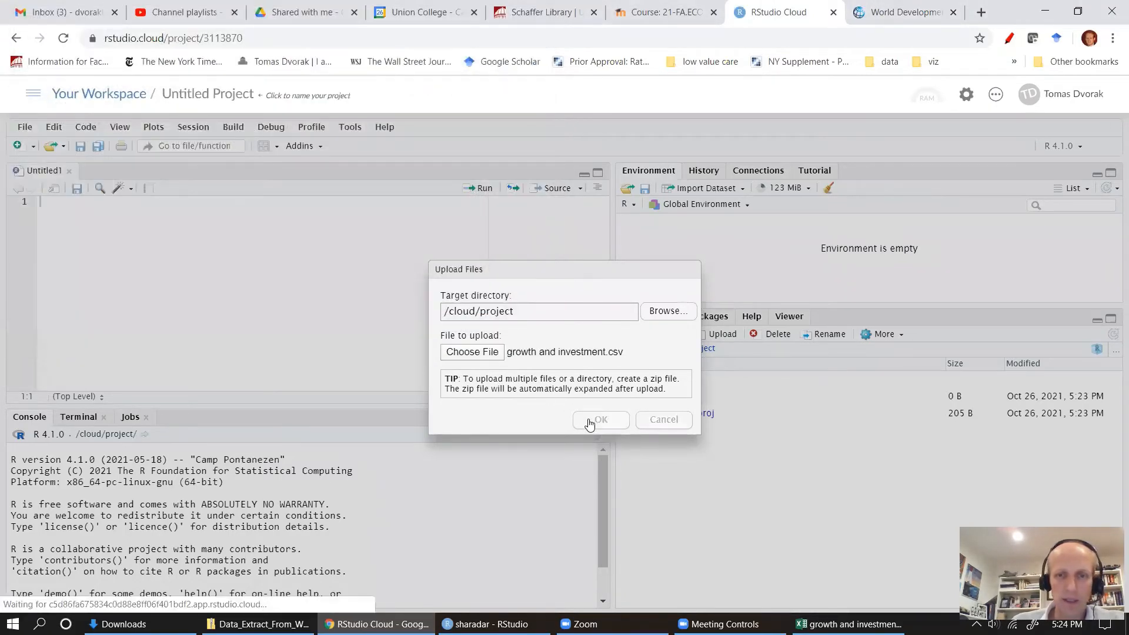
Step: Write library(tidyverse) as the first line of the untitled script and run it
left_click(384, 280)
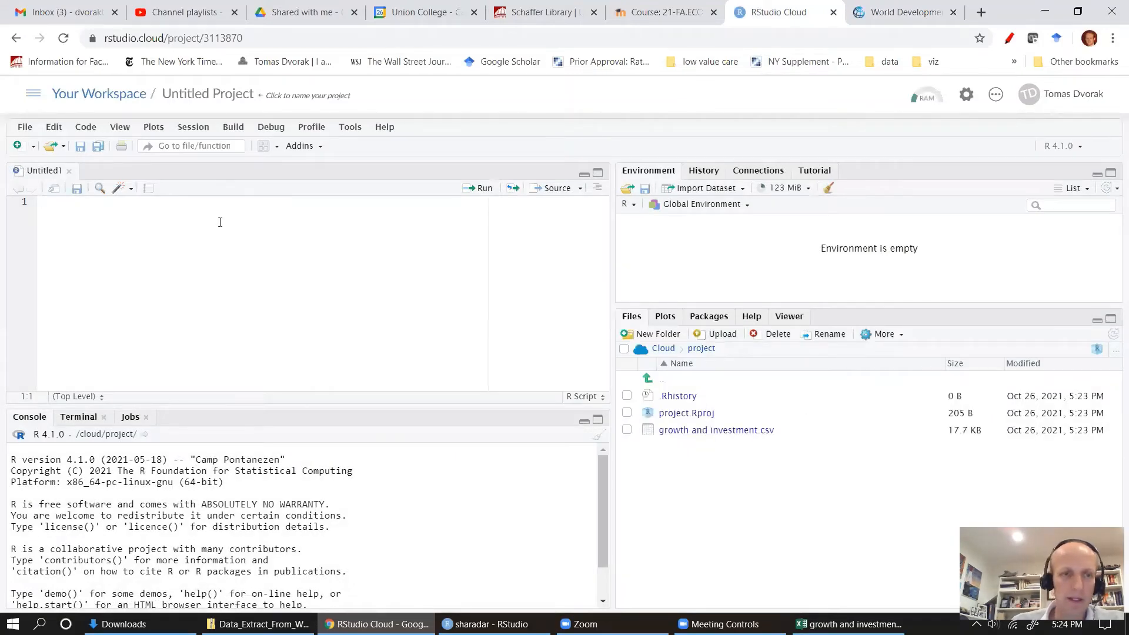
type("library(")
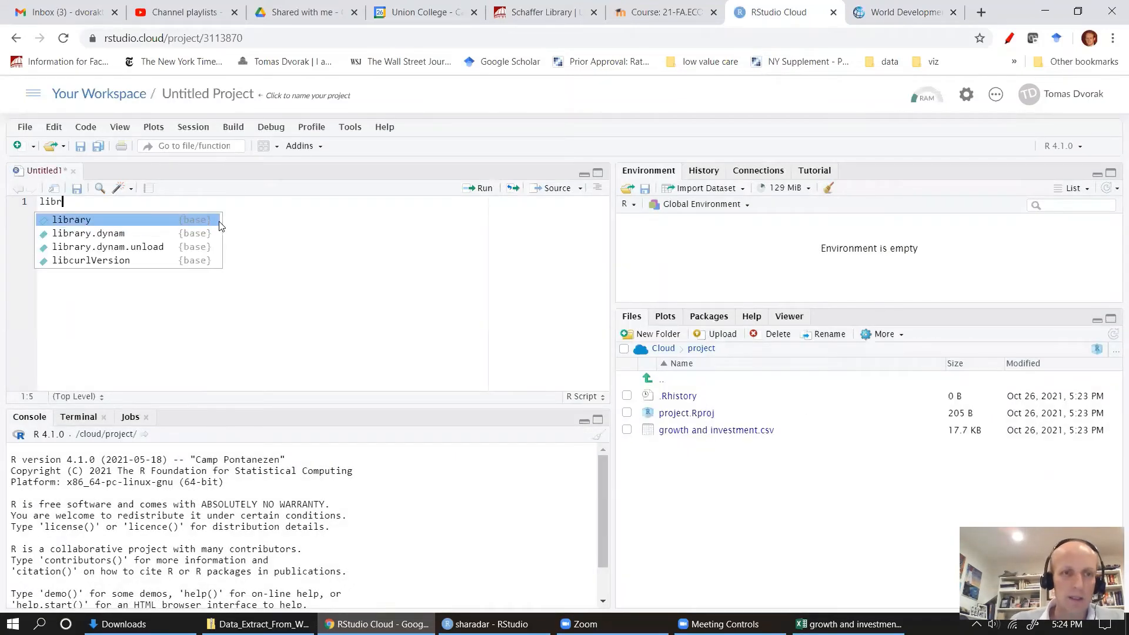
type("dyve")
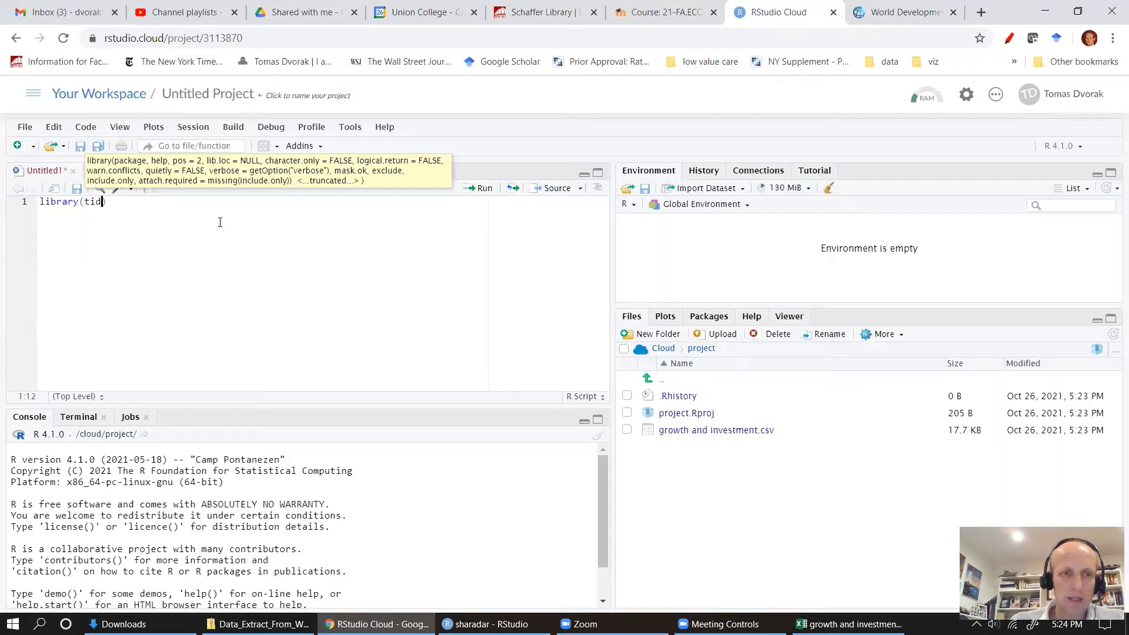
type("rse")
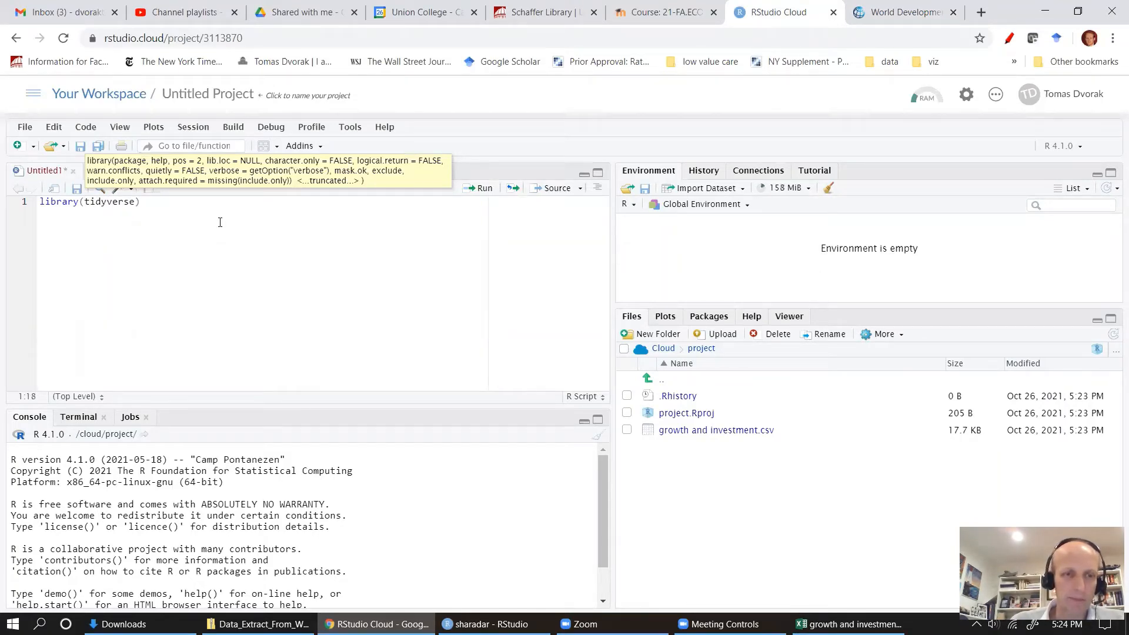
key("ctrl+Return")
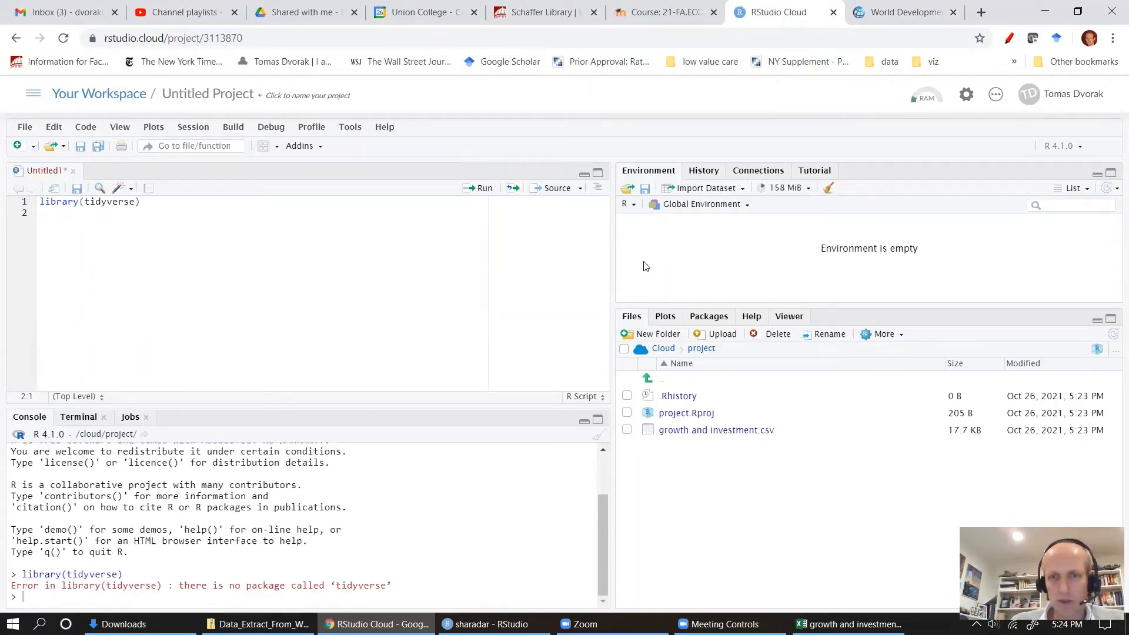
Step: Install the tidyverse package from the CRAN repository into the default library, with dependencies included
left_click(710, 317)
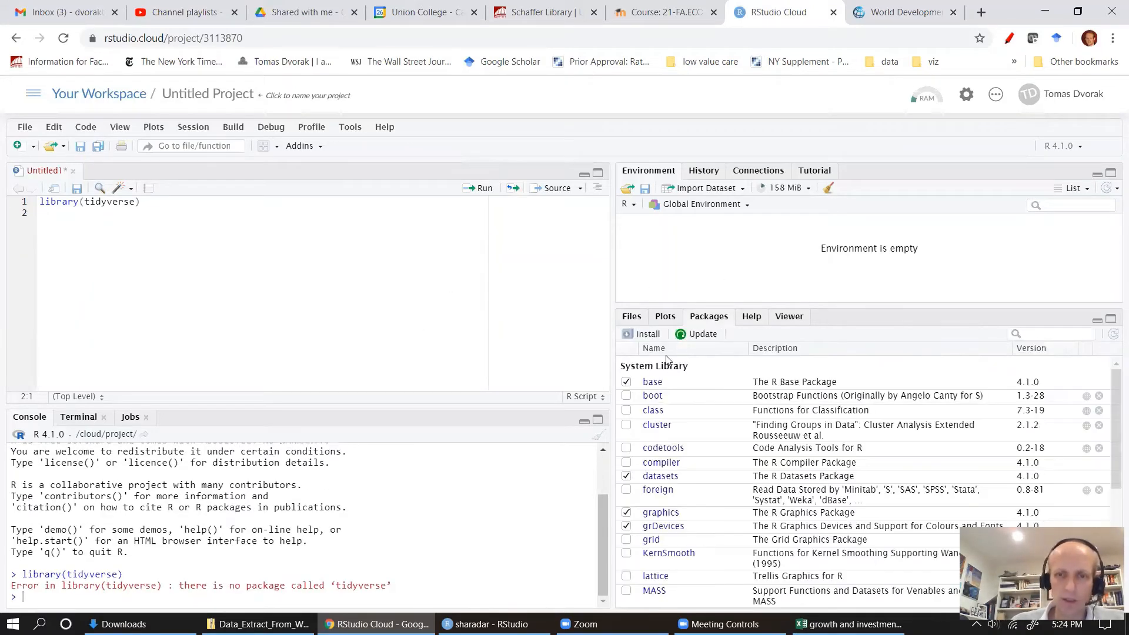
left_click(645, 333)
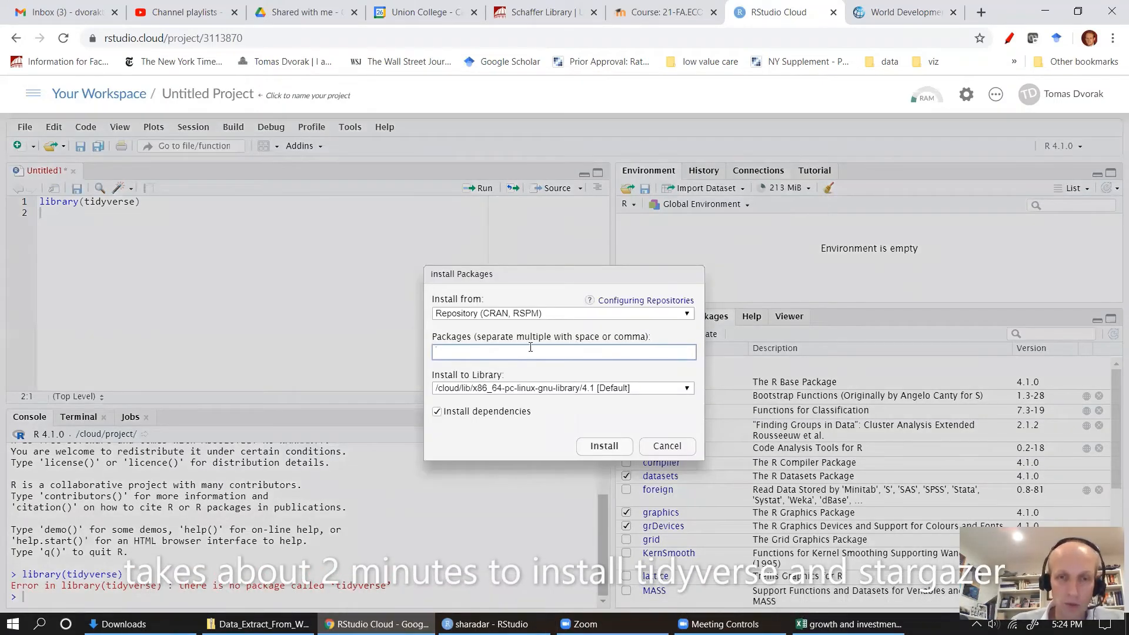
type("tidy")
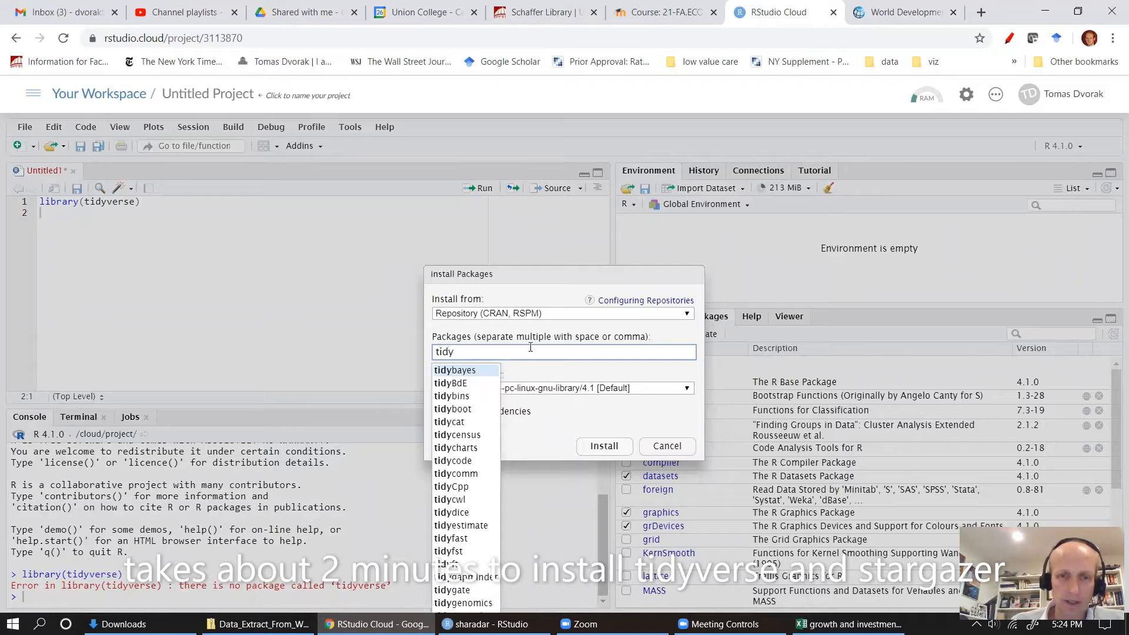
type("v")
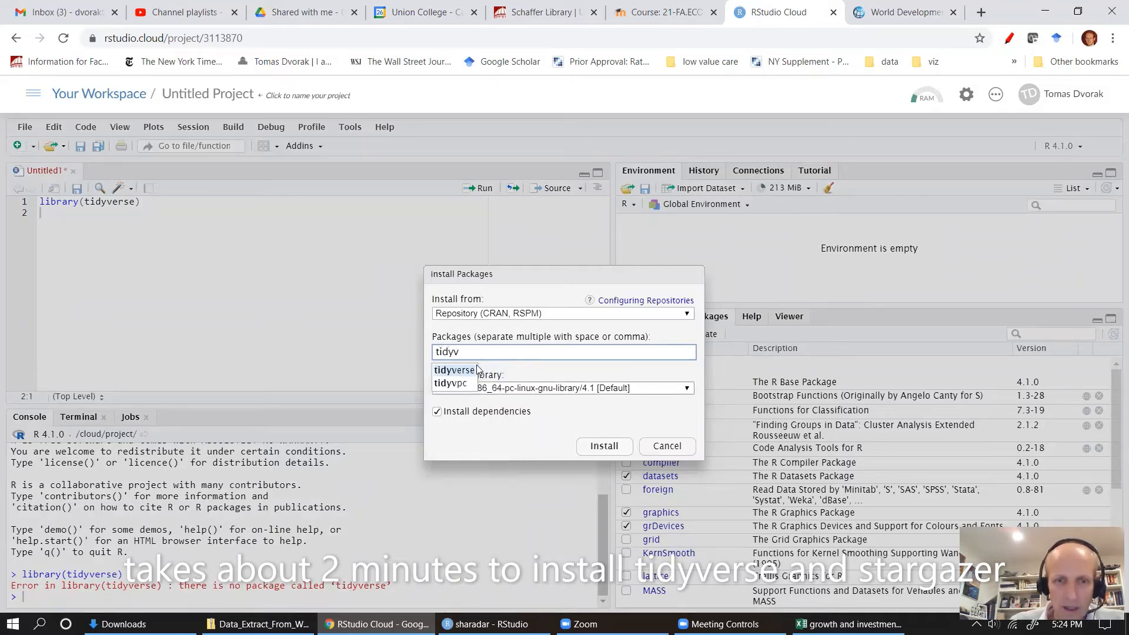
left_click(454, 371)
left_click(597, 447)
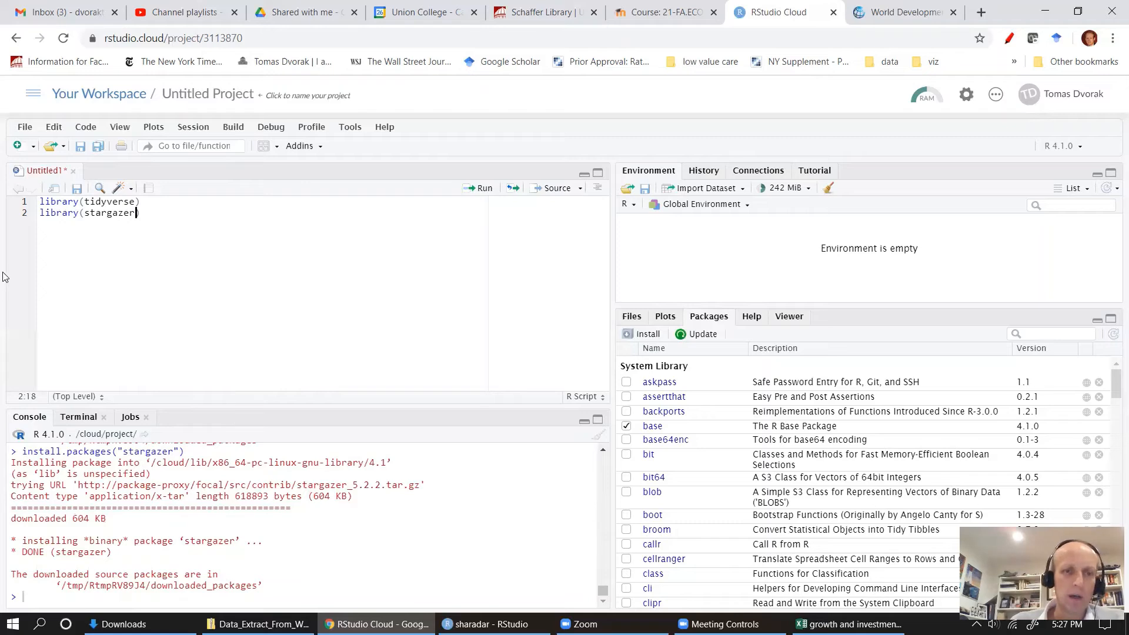
Step: Run the library(tidyverse) and library(stargazer) lines of the script to load both packages
left_click(146, 205)
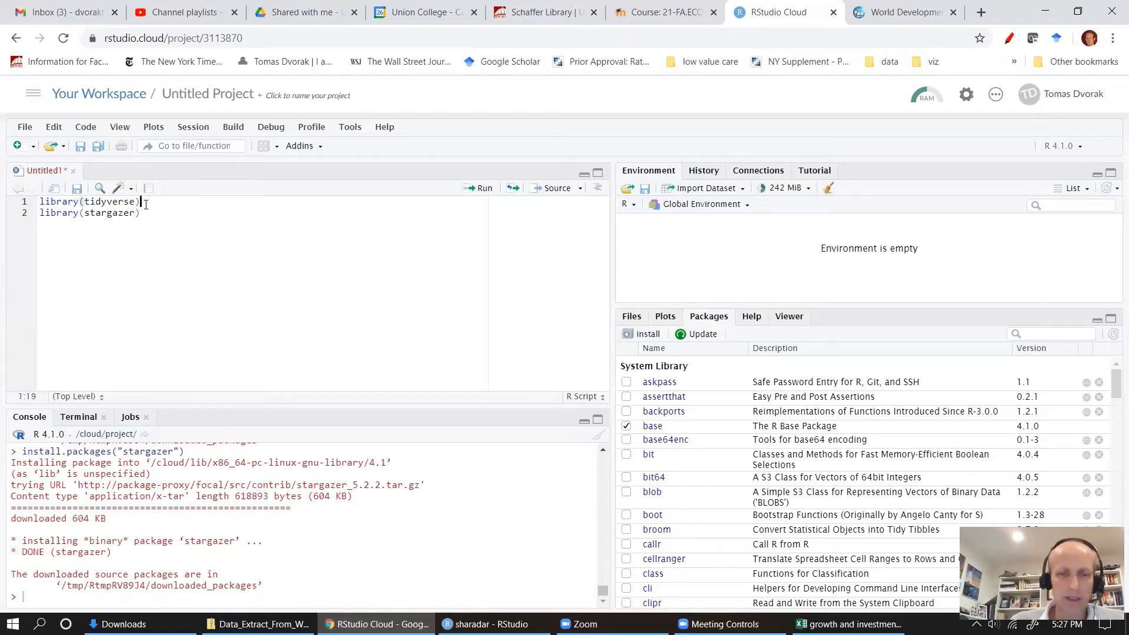
key("ctrl+Return")
key("ctrl+Return")
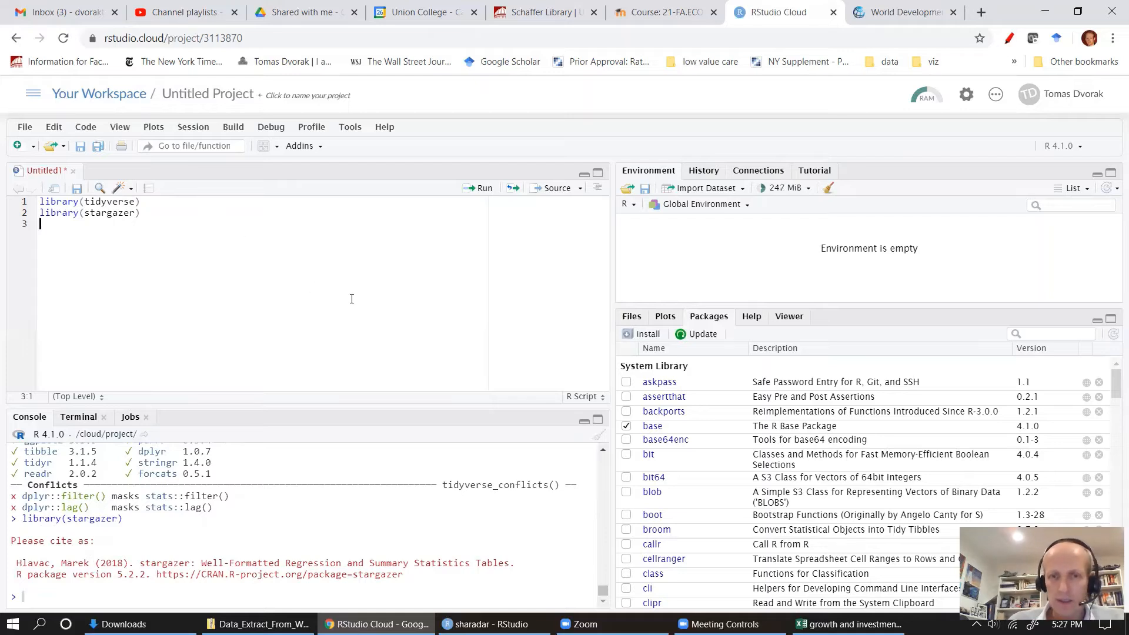
Step: Show the project files, add d <- read_csv("growth and investment.csv") on line 4 of the script, and run it
left_click(636, 317)
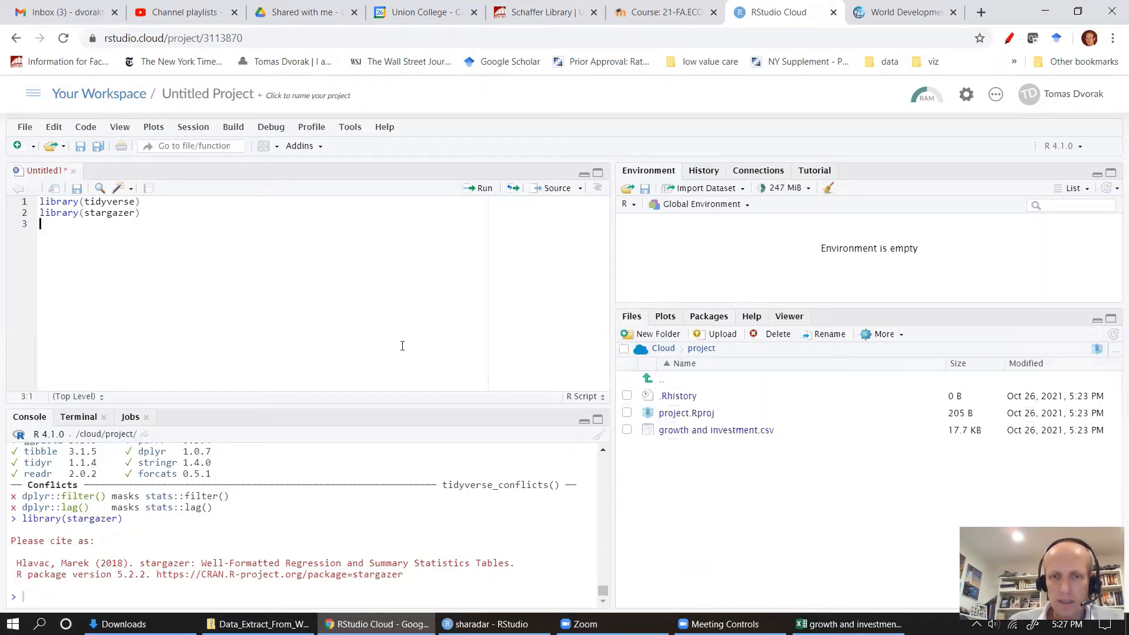
key("Return")
type("d ")
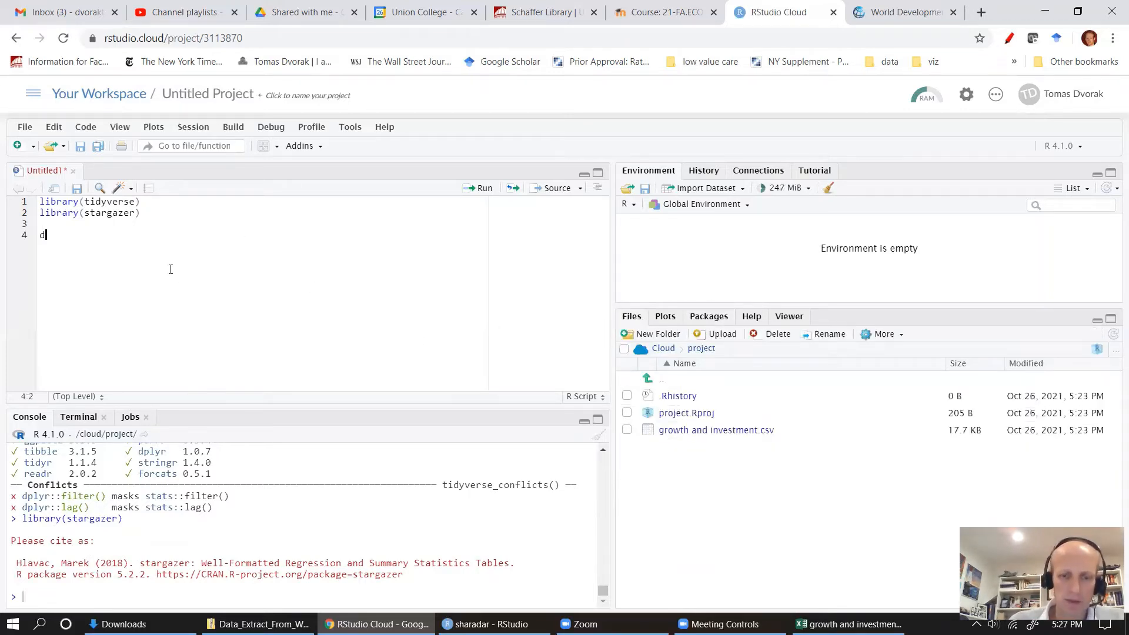
type("<")
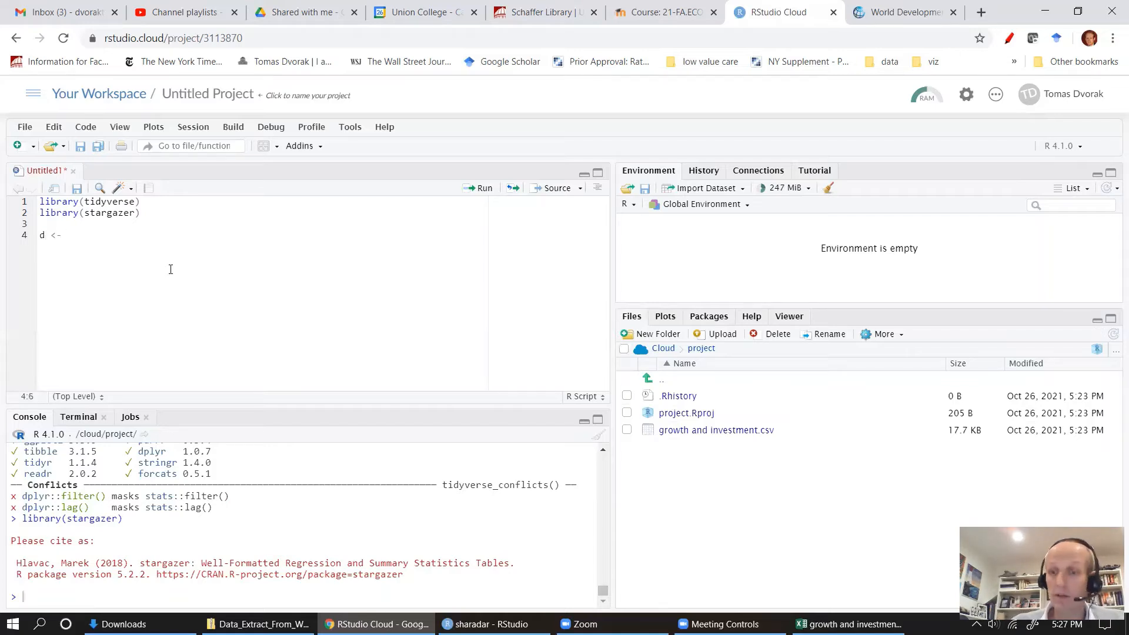
type("- ")
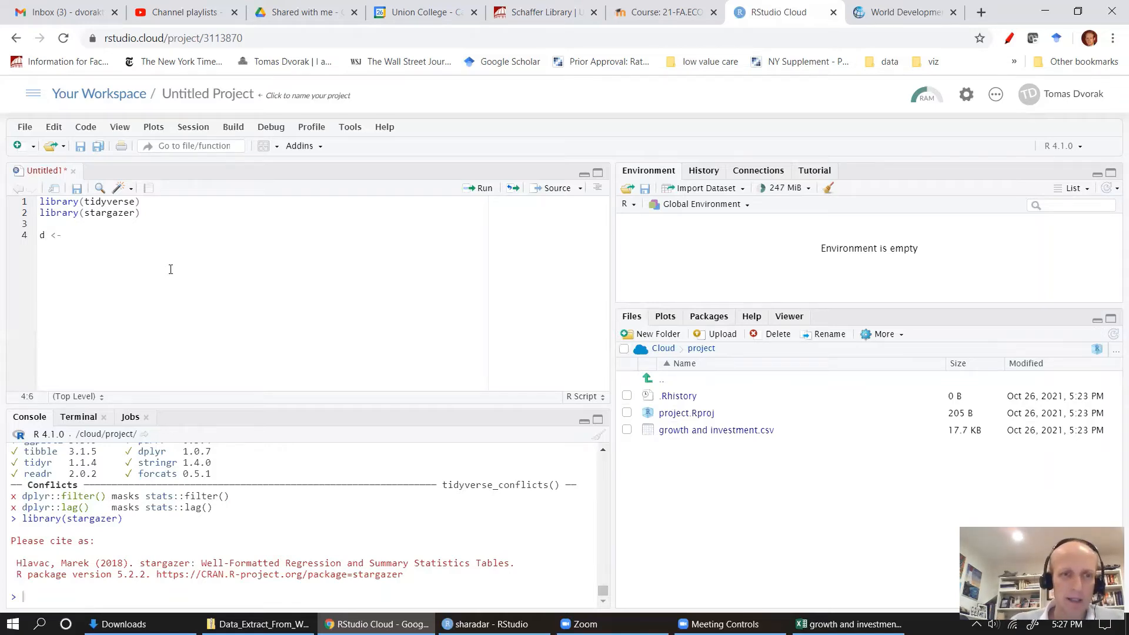
type("raad_")
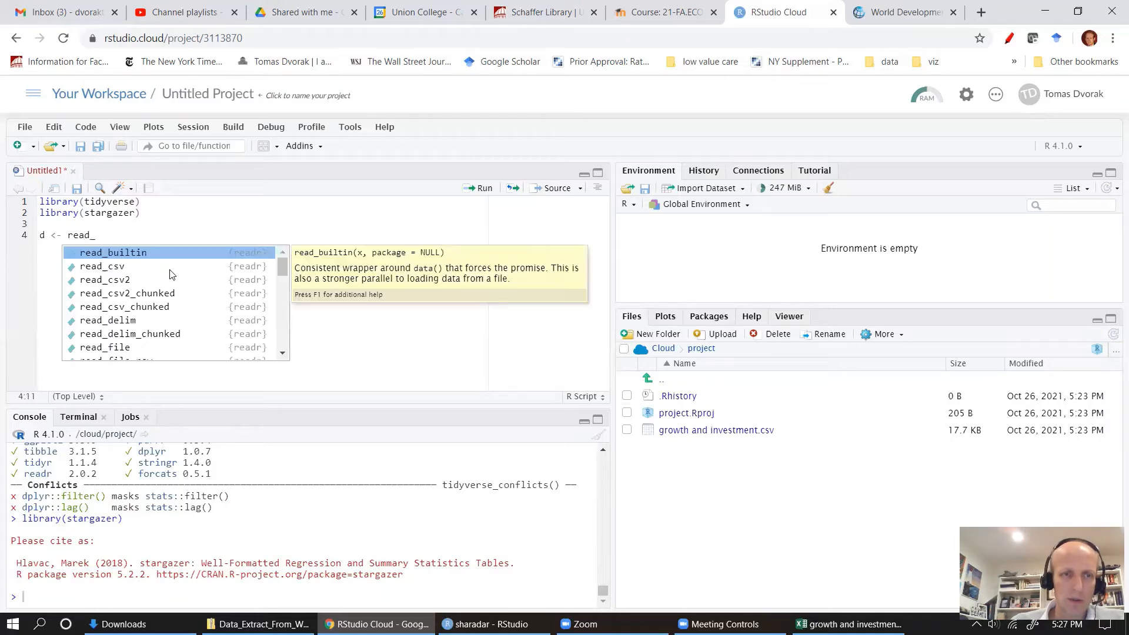
double_click(170, 267)
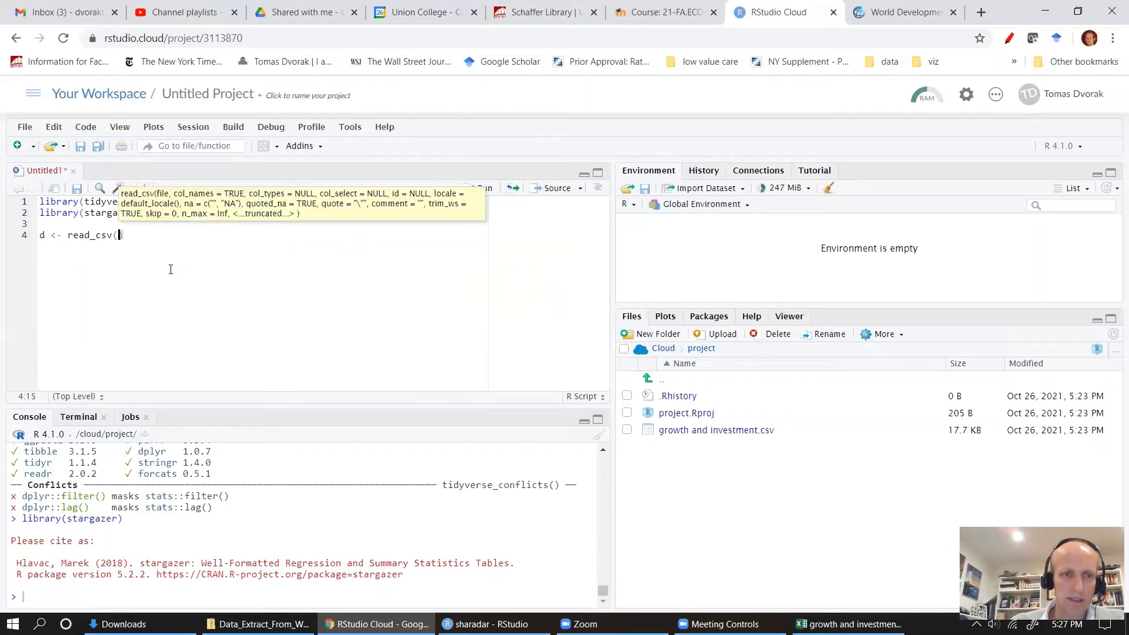
type("\"")
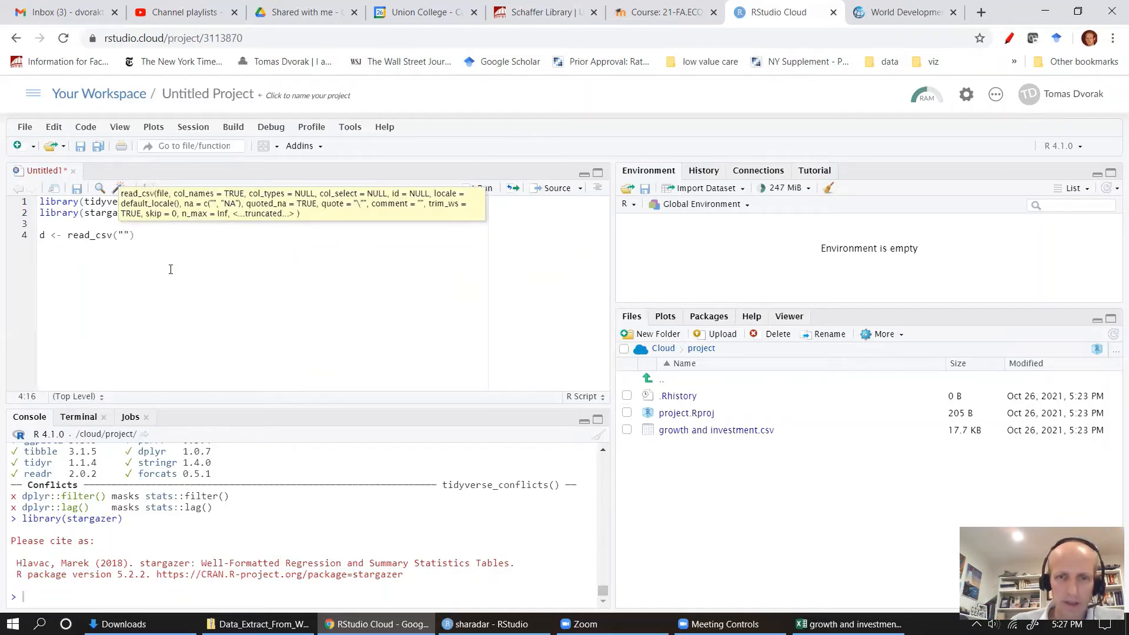
type("growth and i")
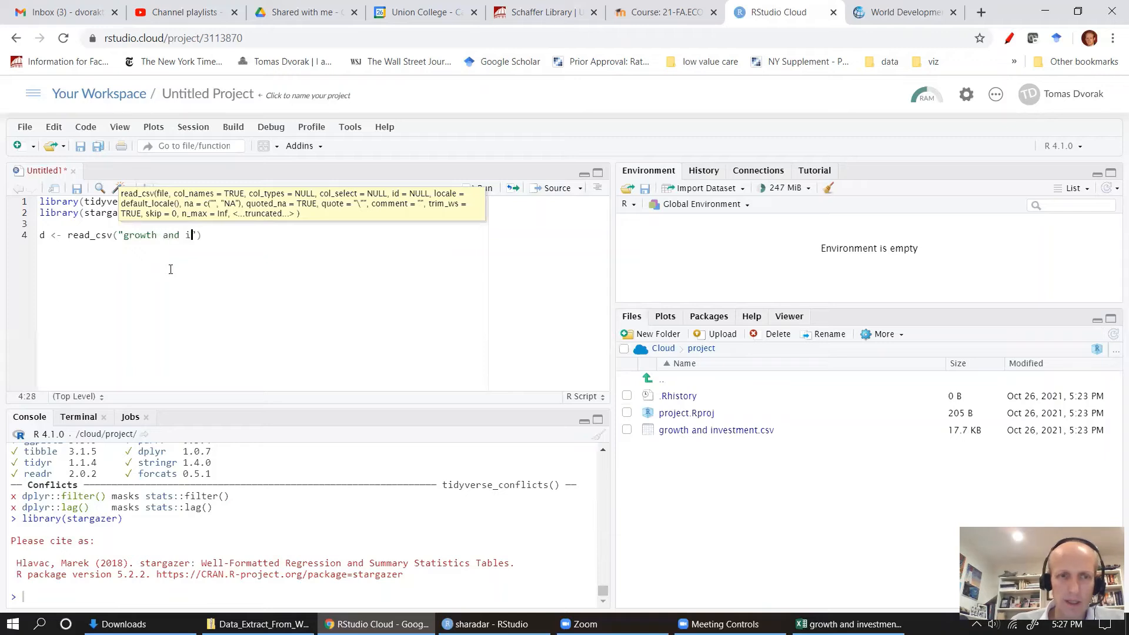
type("nvestment")
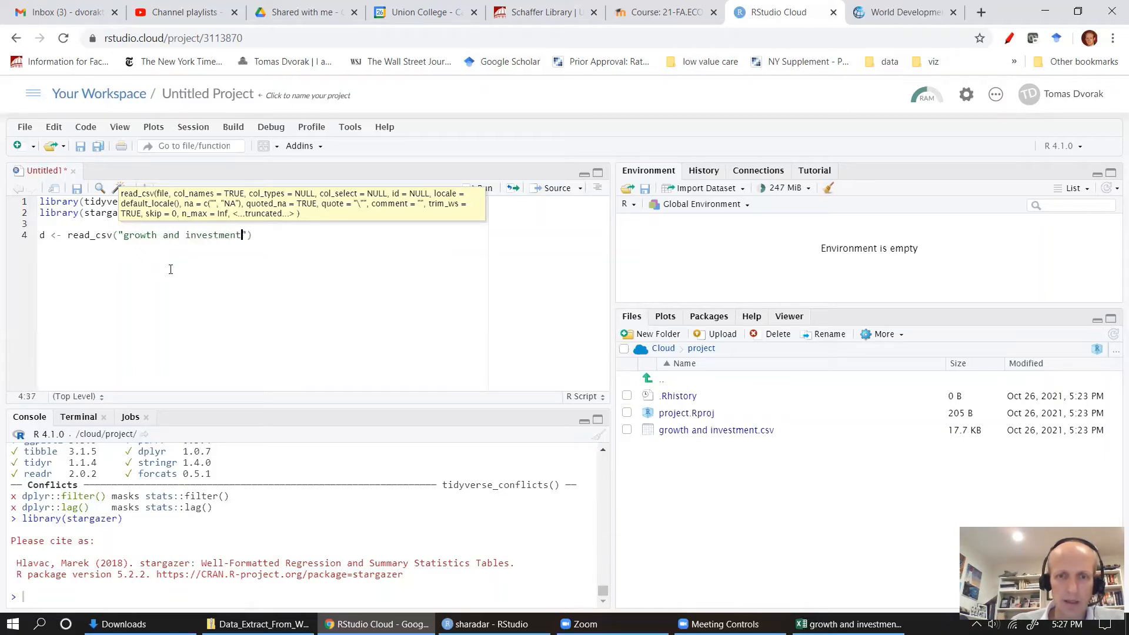
type(".csv")
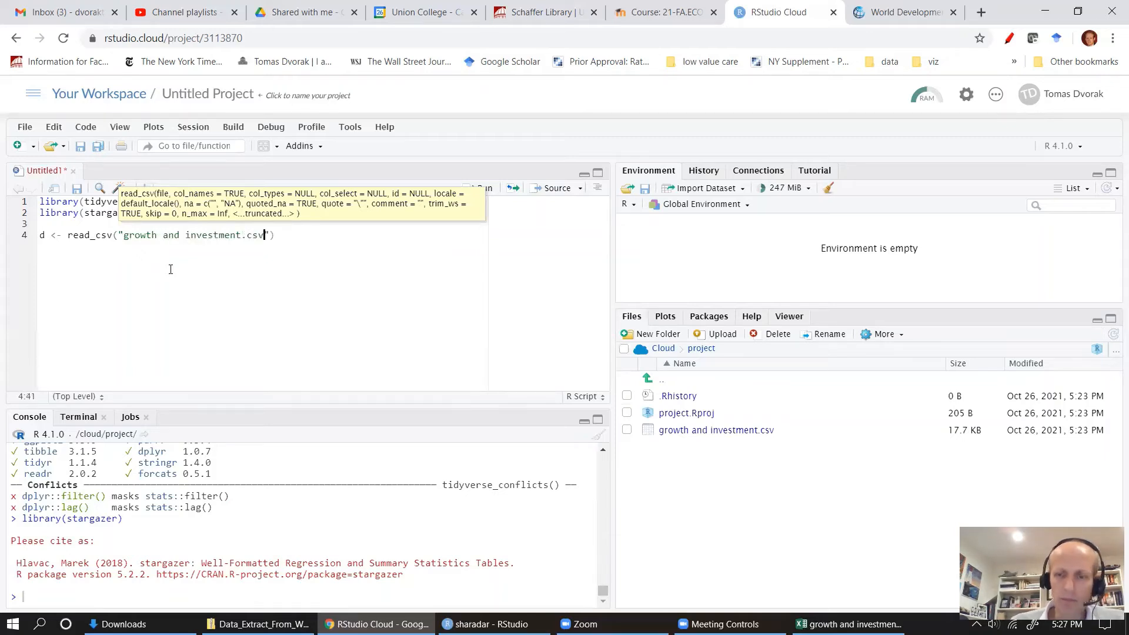
key("End")
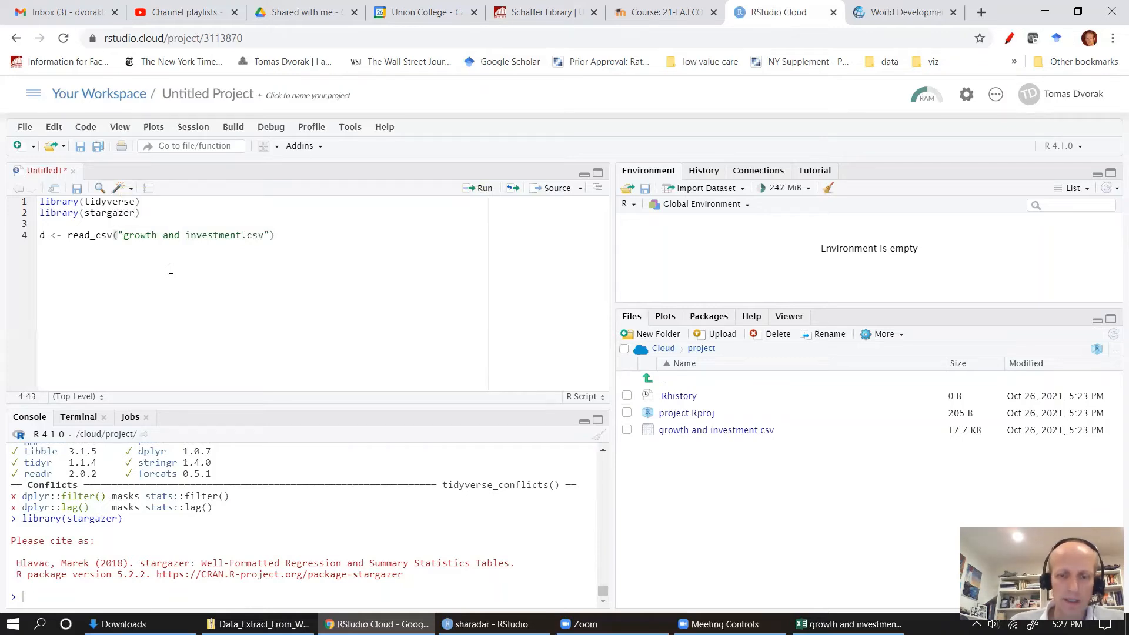
key("ctrl+Return")
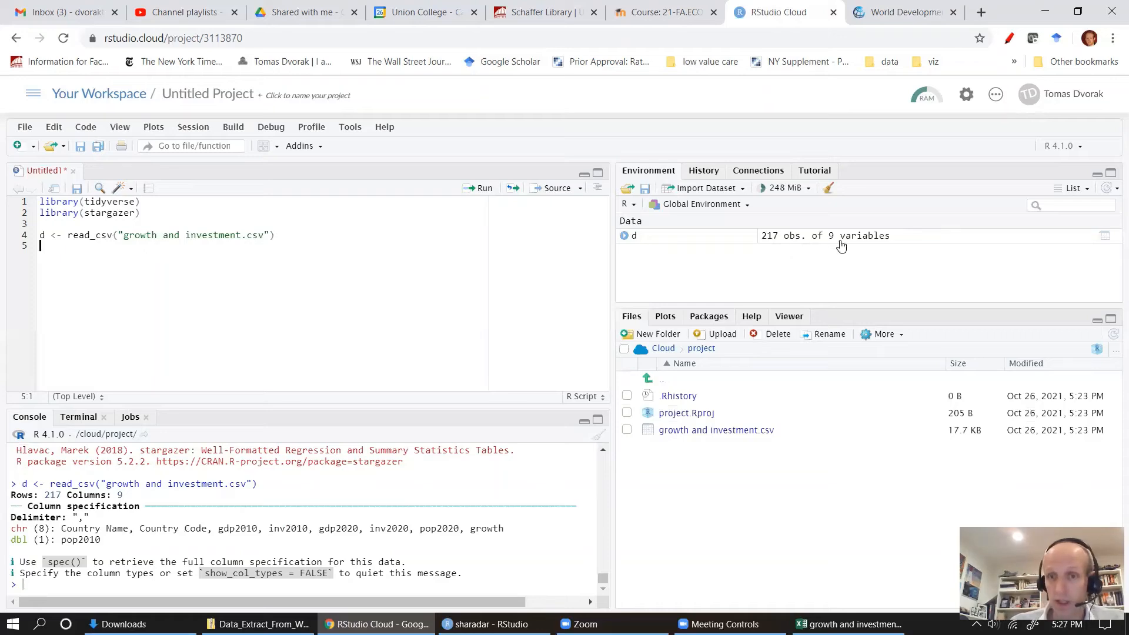
Step: Open the data frame d in the data viewer and look through its country rows and growth column
left_click(634, 236)
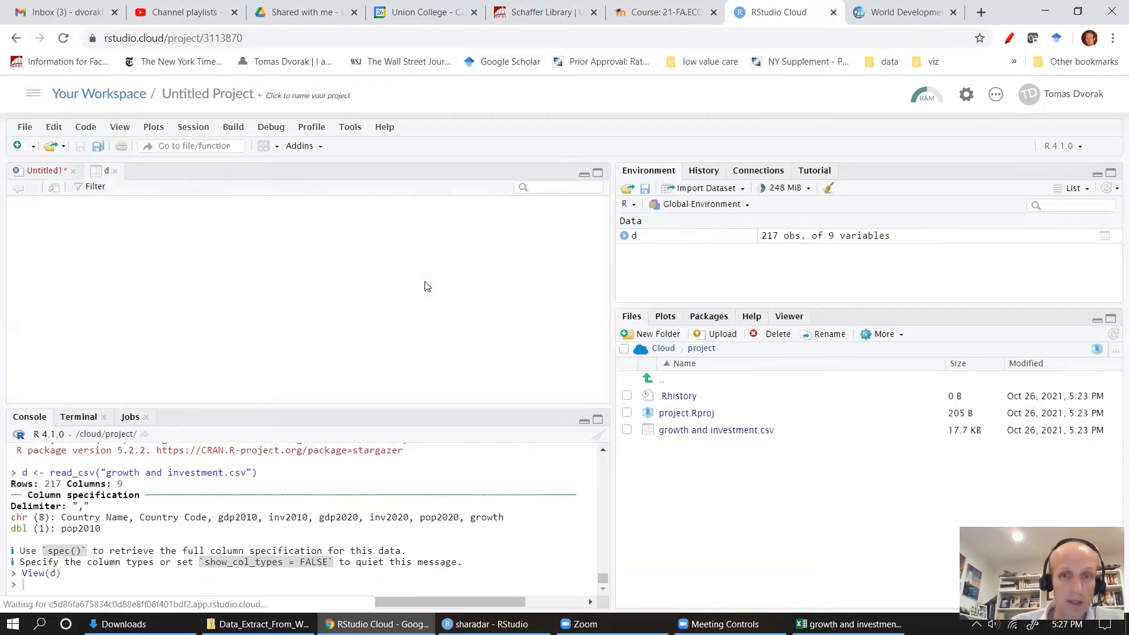
scroll(328, 270, "down", 1)
scroll(328, 271, "down", 5)
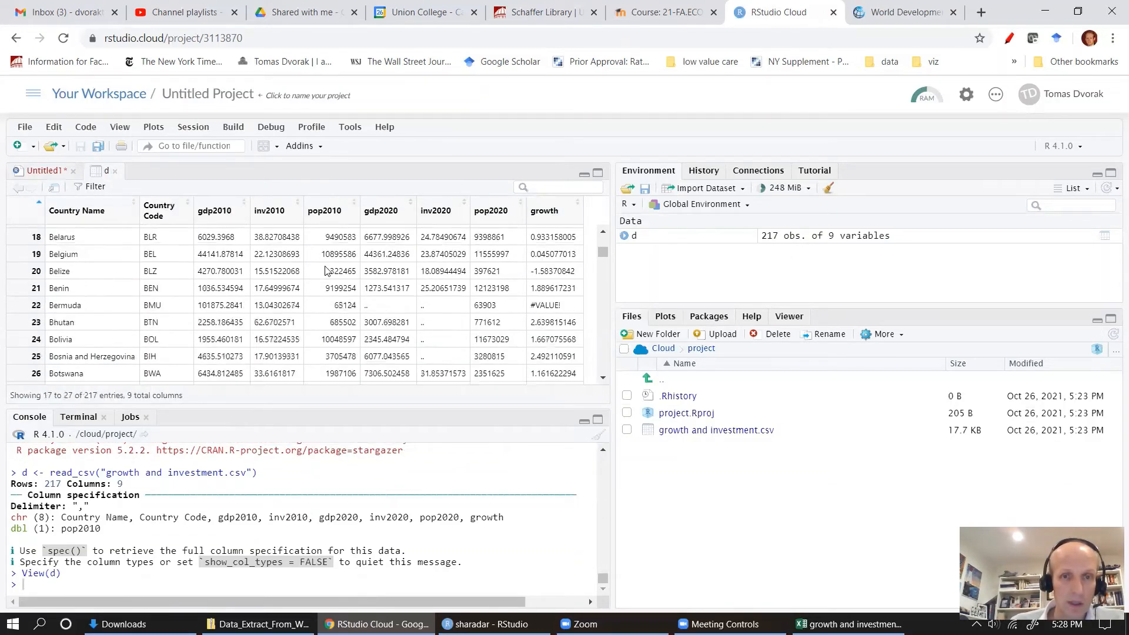
scroll(328, 270, "up", 6)
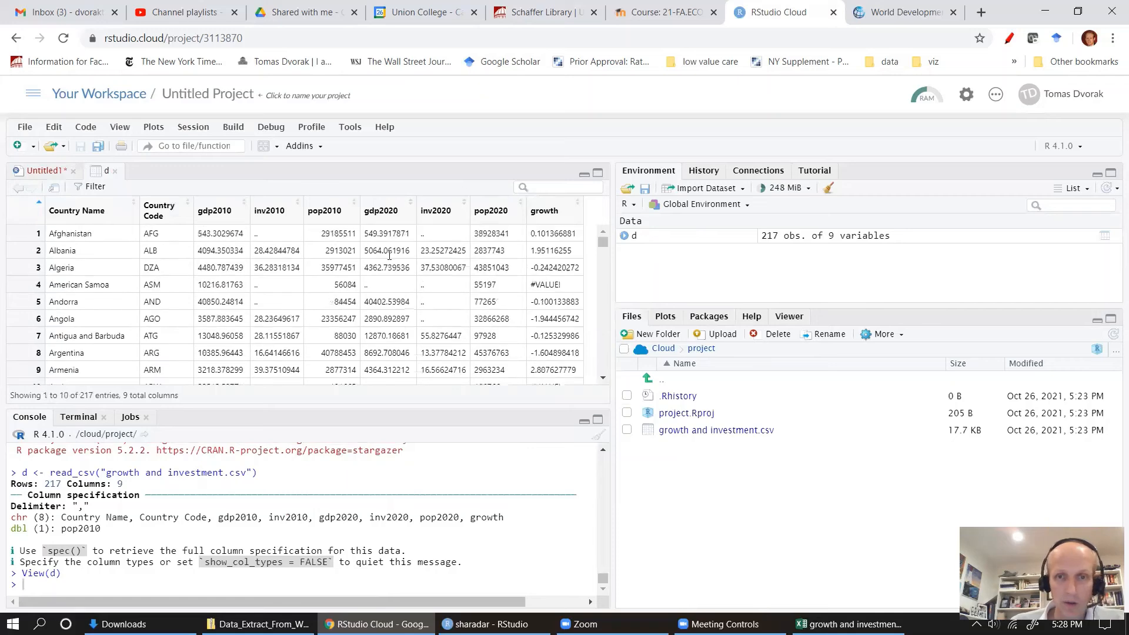
Step: Expand data frame d in the environment and examine the data type of each of its variables
left_click(624, 236)
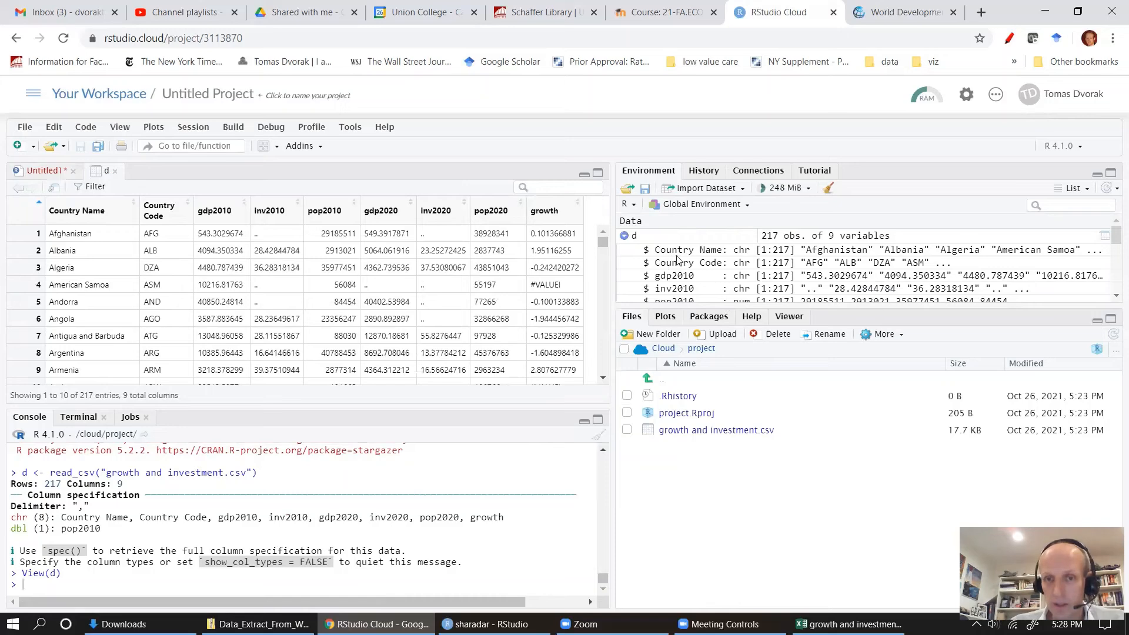
scroll(745, 274, "down", 3)
scroll(744, 276, "up", 3)
scroll(743, 274, "down", 3)
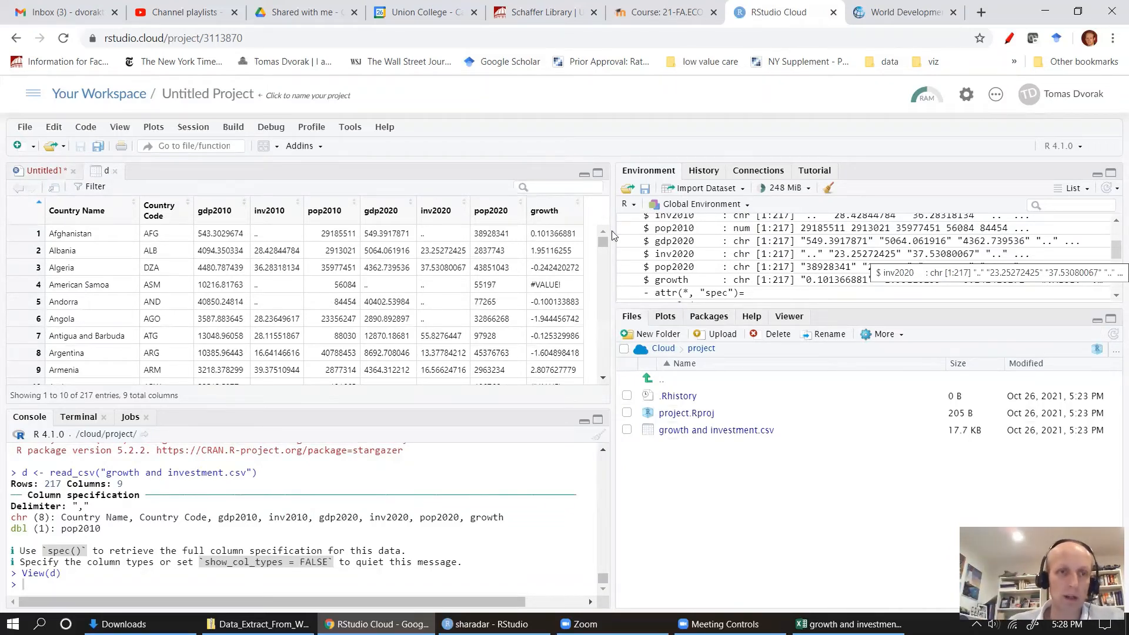
Step: Return to the Untitled1 script and start a pipeline on line 5 with d <- d %>%
left_click(50, 172)
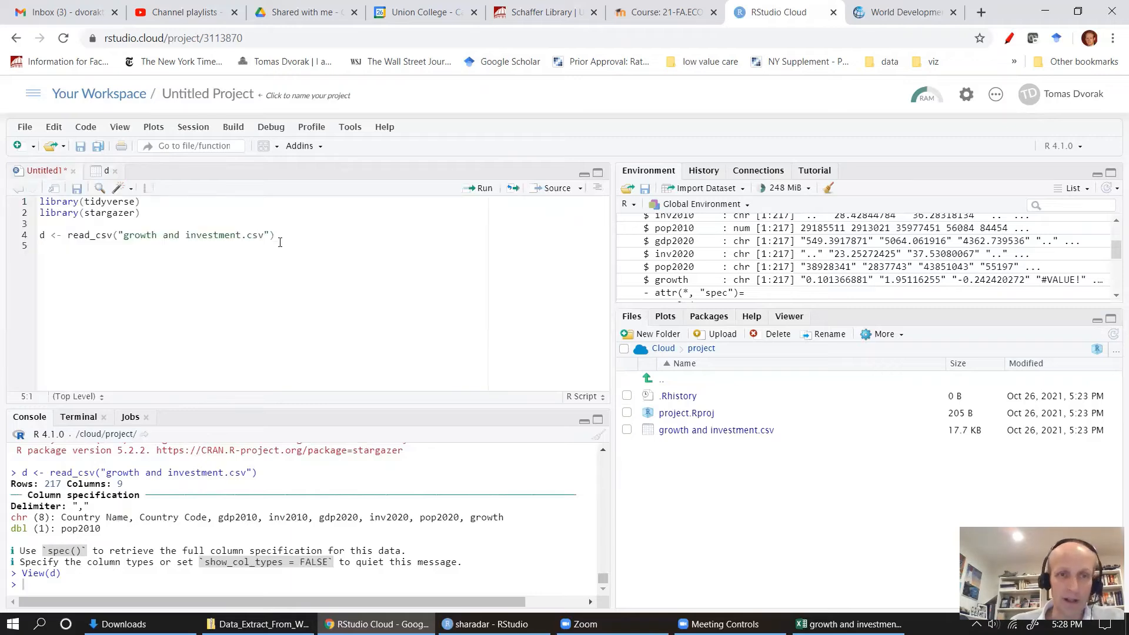
type("d ")
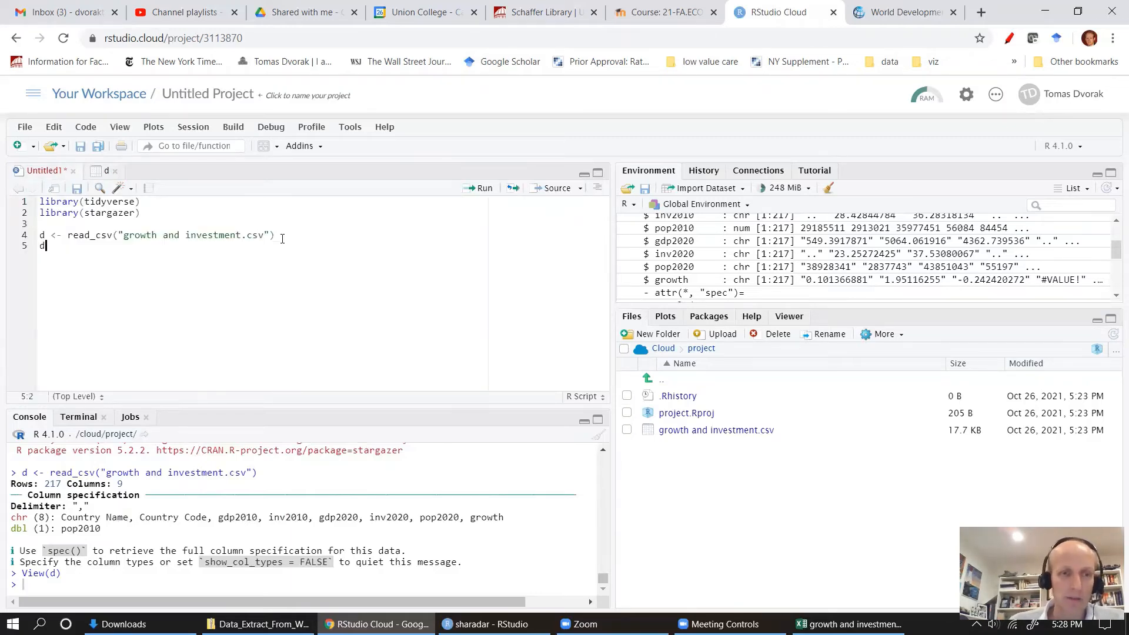
type("<")
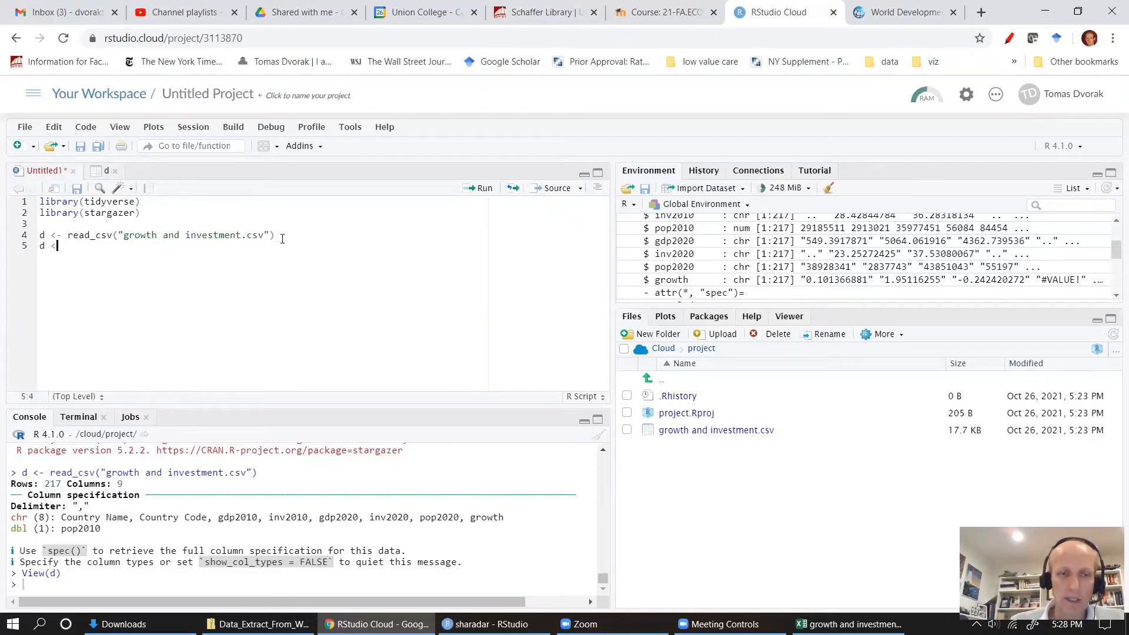
type("%-")
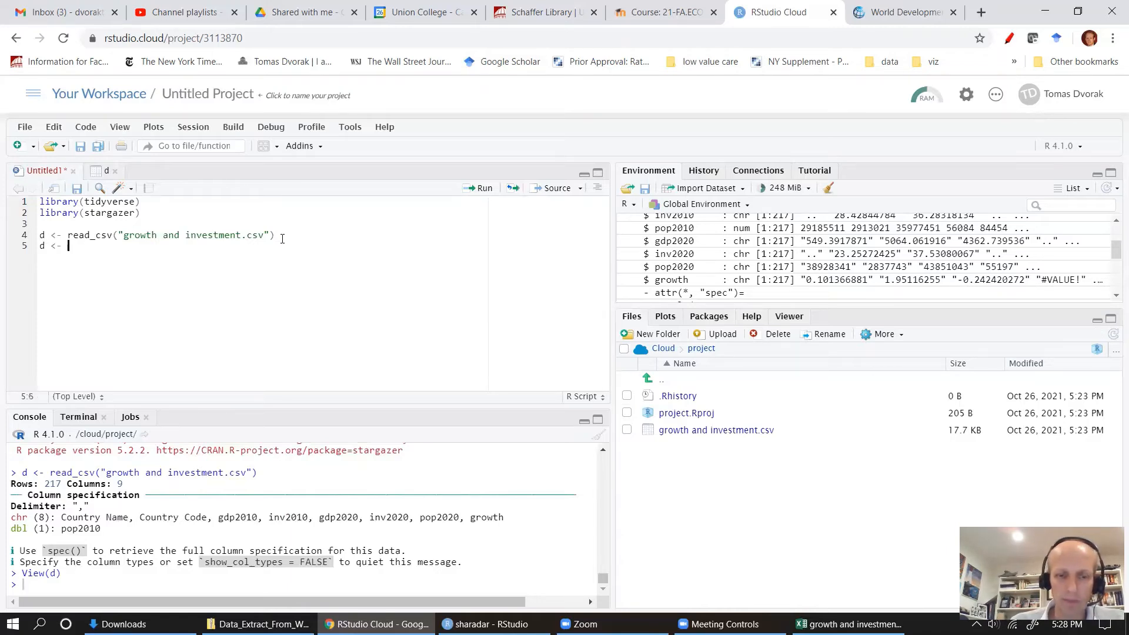
type(" d ")
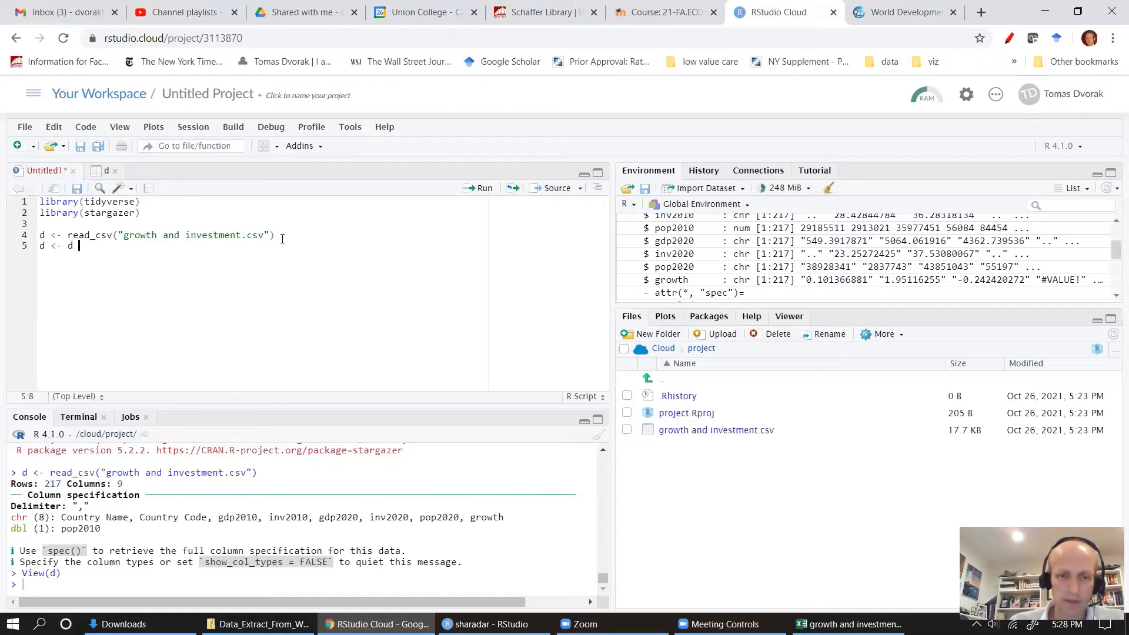
type("%")
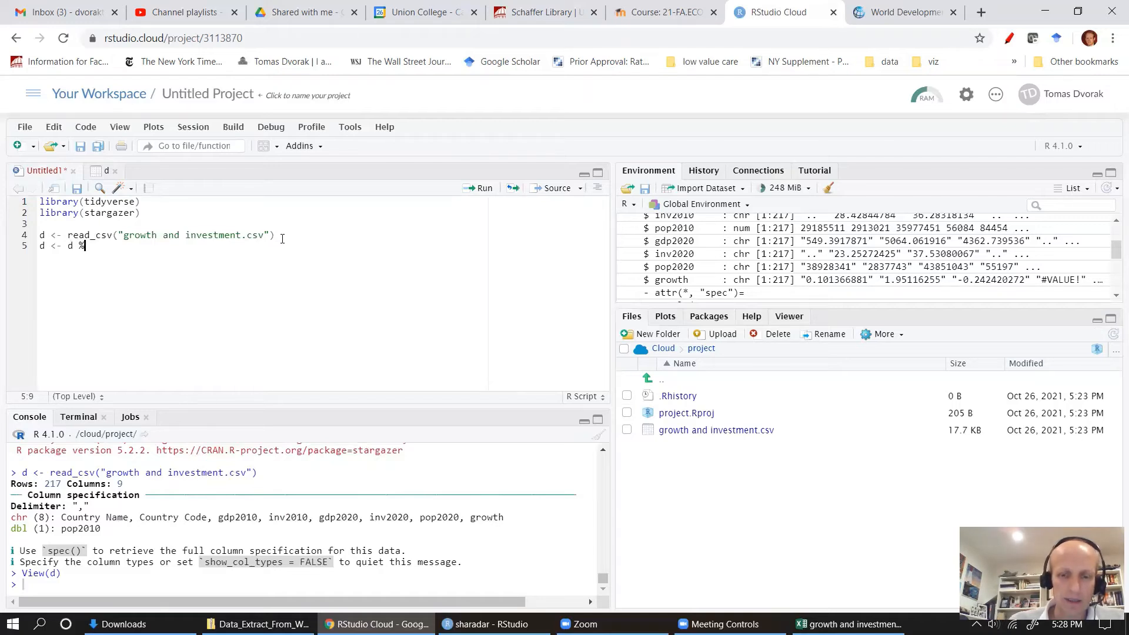
type(">")
type("%")
key("Return")
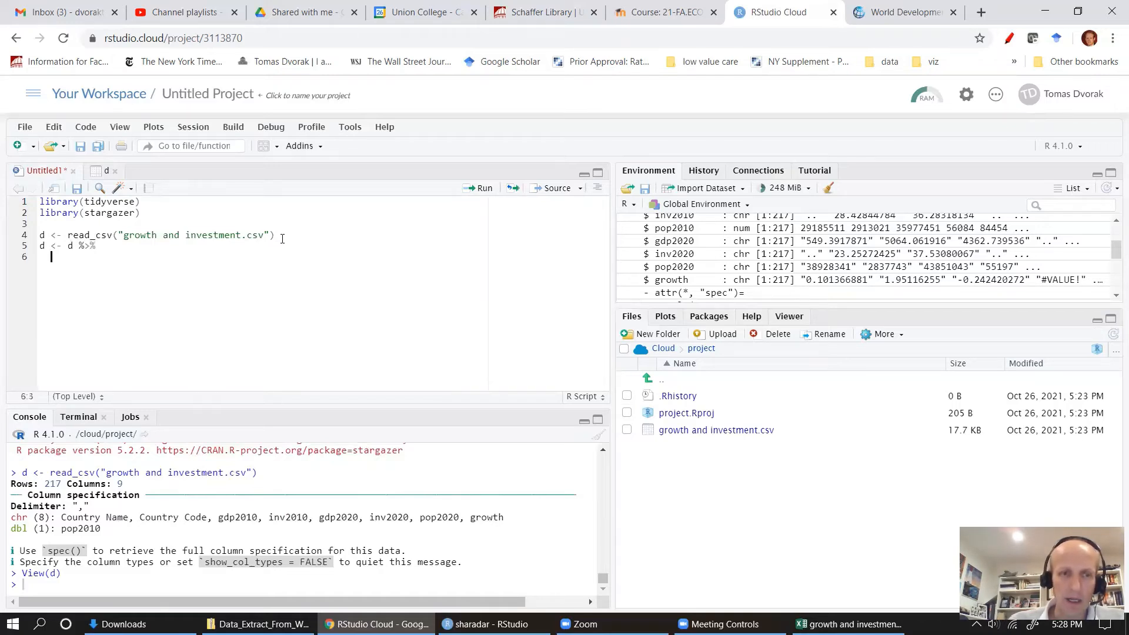
Step: Add a mutate call on line 6 that converts GDP for 2010 to numeric: mutate(gdp2010=as.numeric(gdp2010),
type("mutate(")
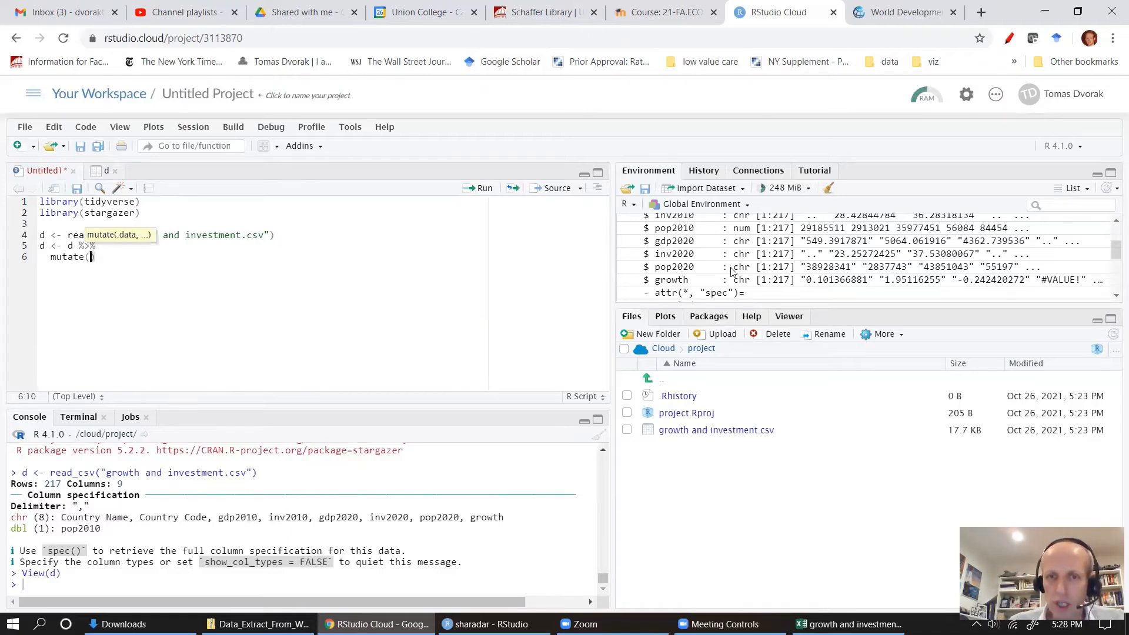
scroll(733, 272, "up", 3)
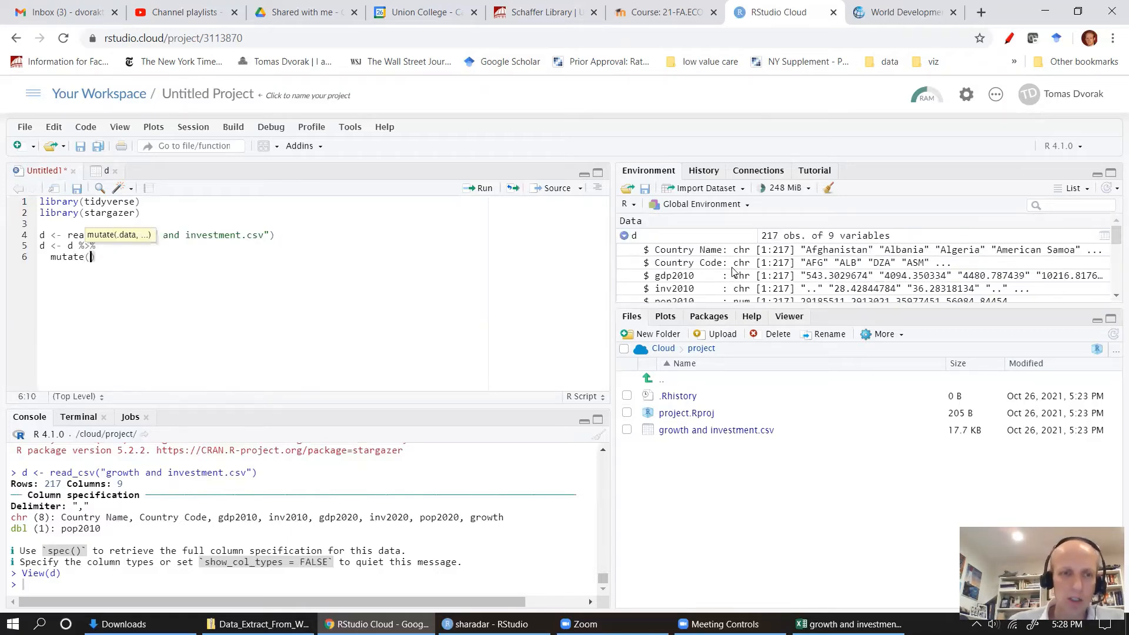
type("gdp20")
type("10")
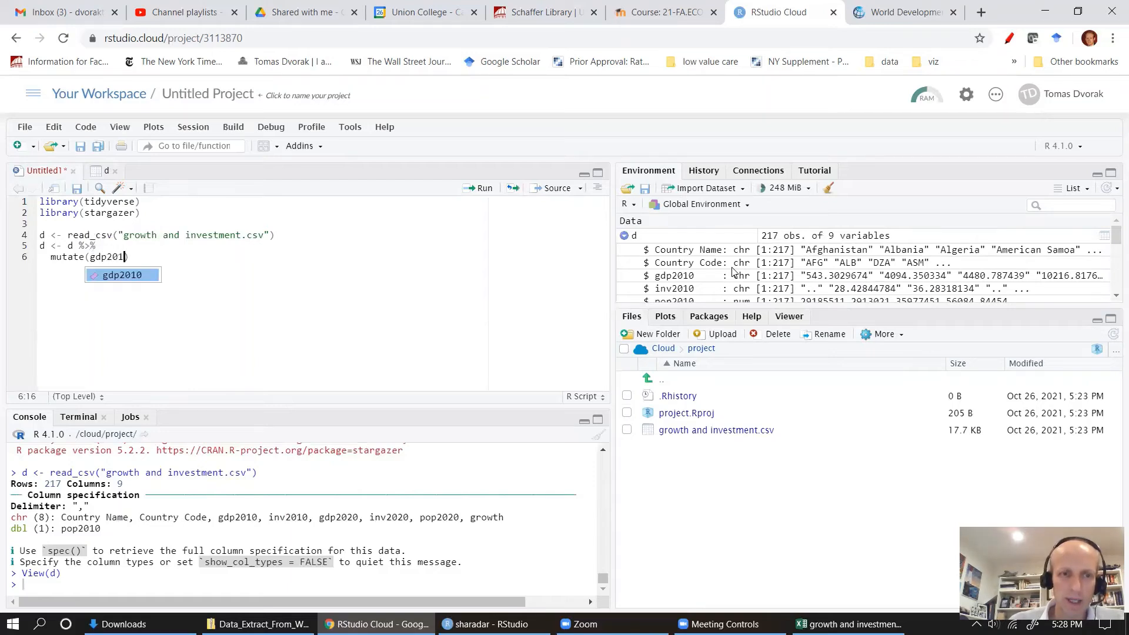
type("=as.nu")
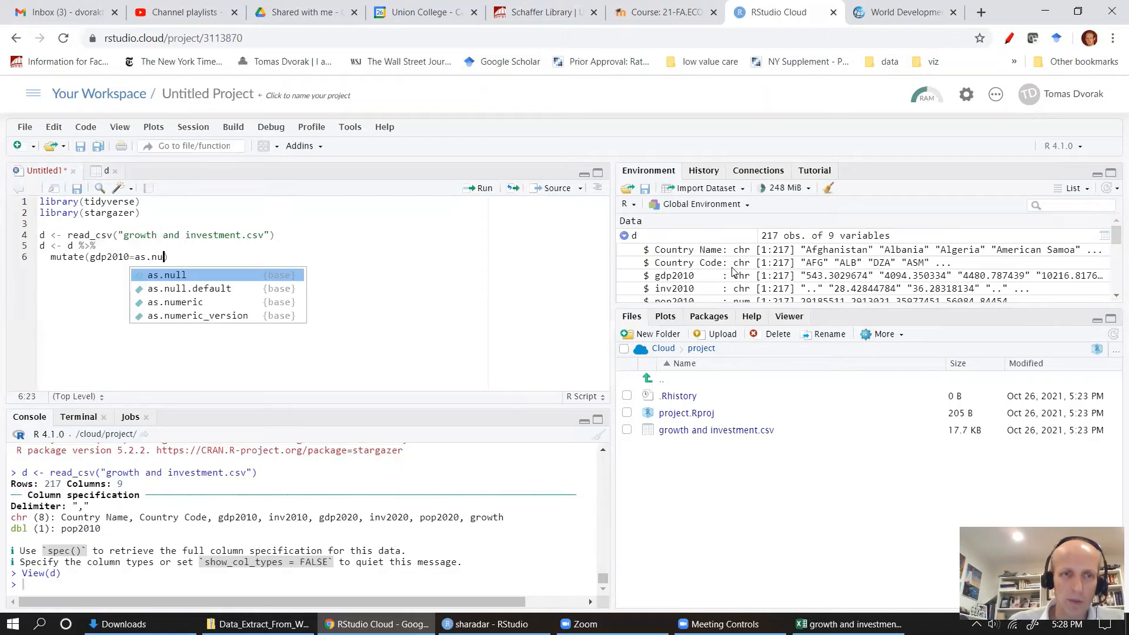
key("Down")
key("Down")
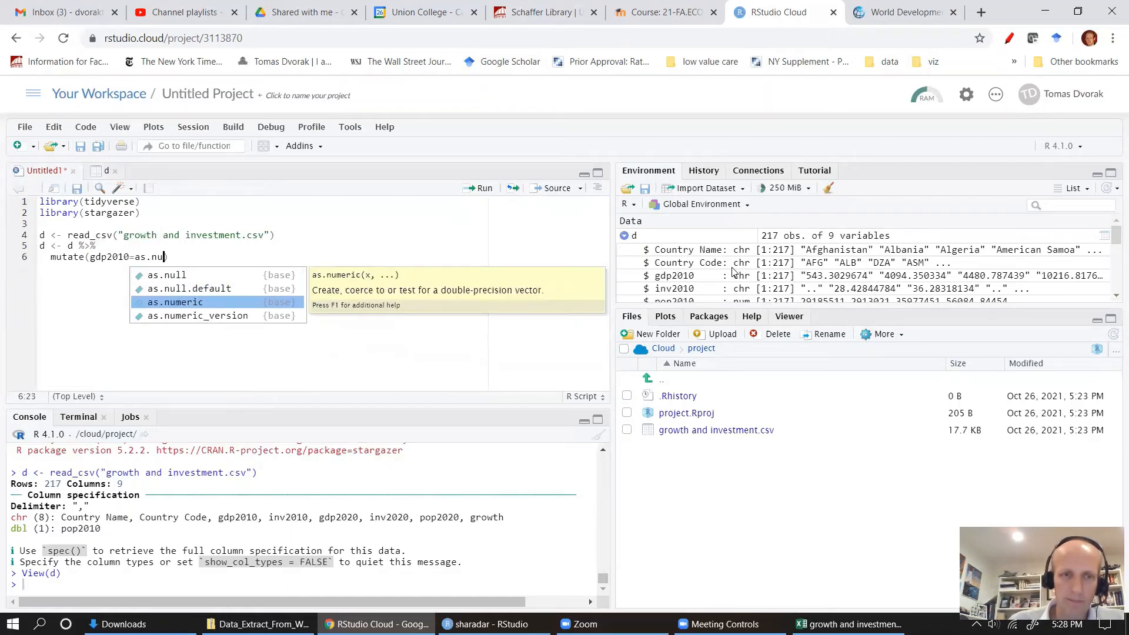
key("Return")
type("gdp20")
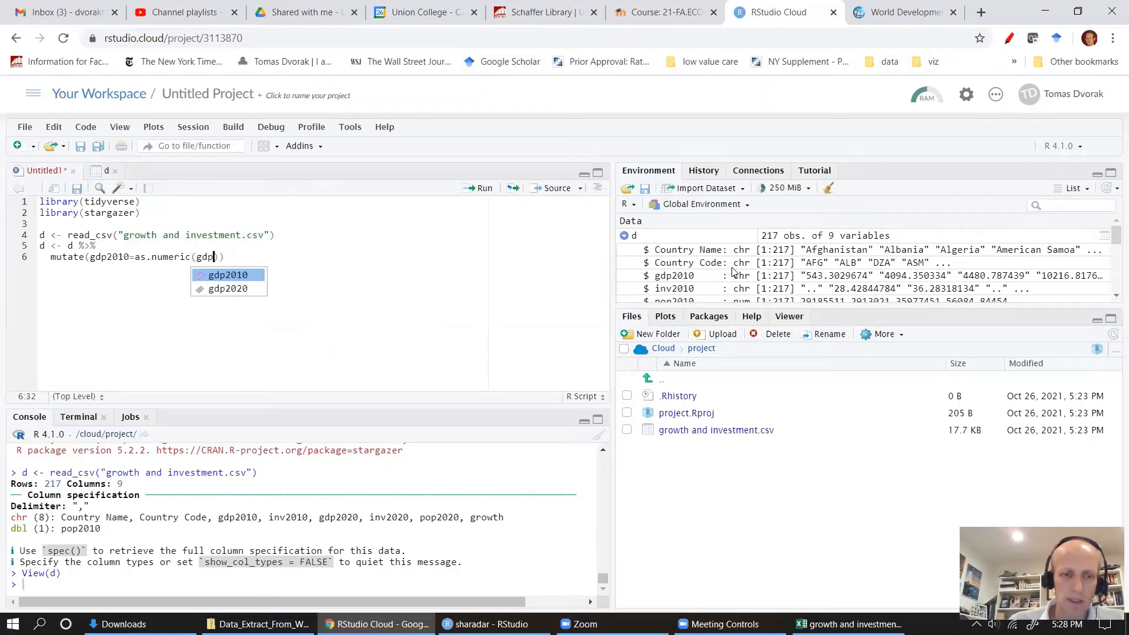
key("Return")
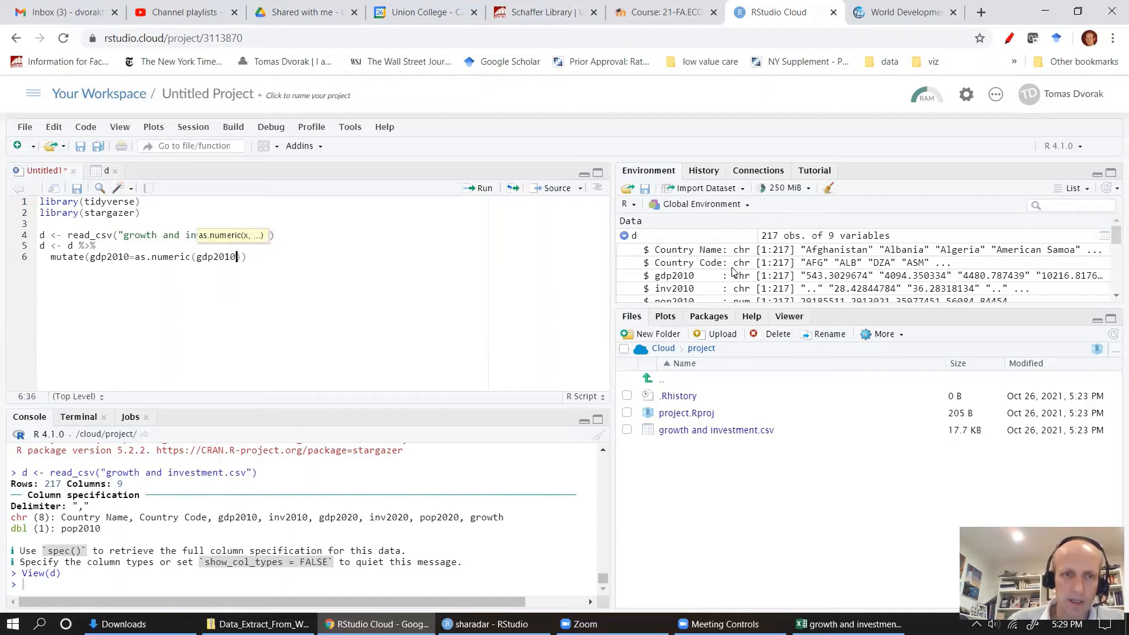
type("),")
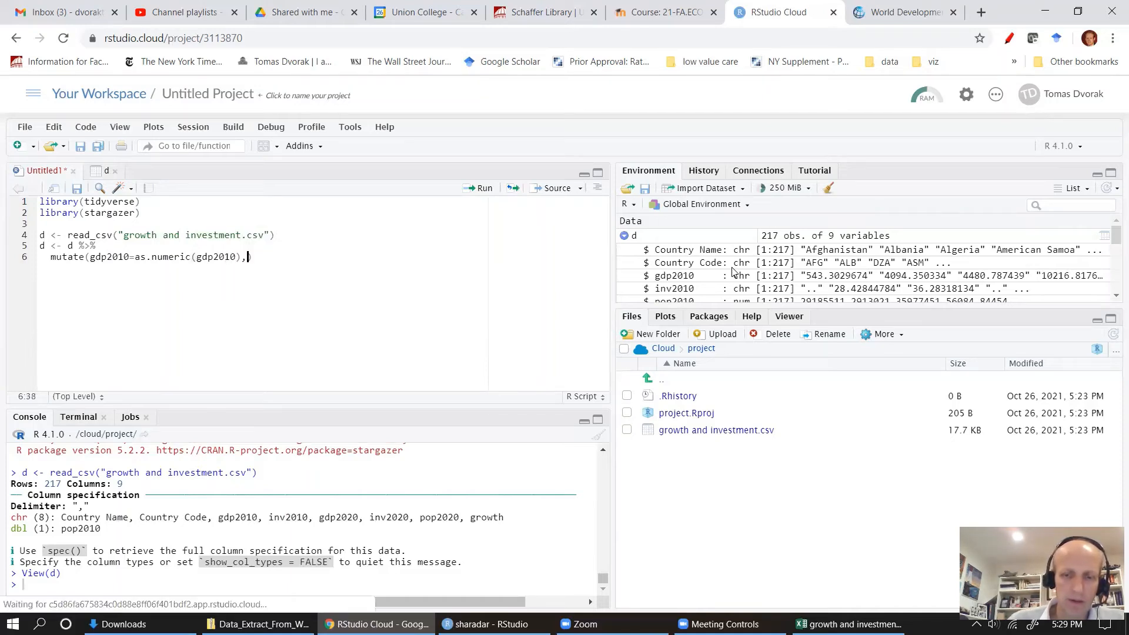
Step: Add gdp2020=as.numeric(gdp2020), on line 7 as the second conversion inside the mutate call
key("Return")
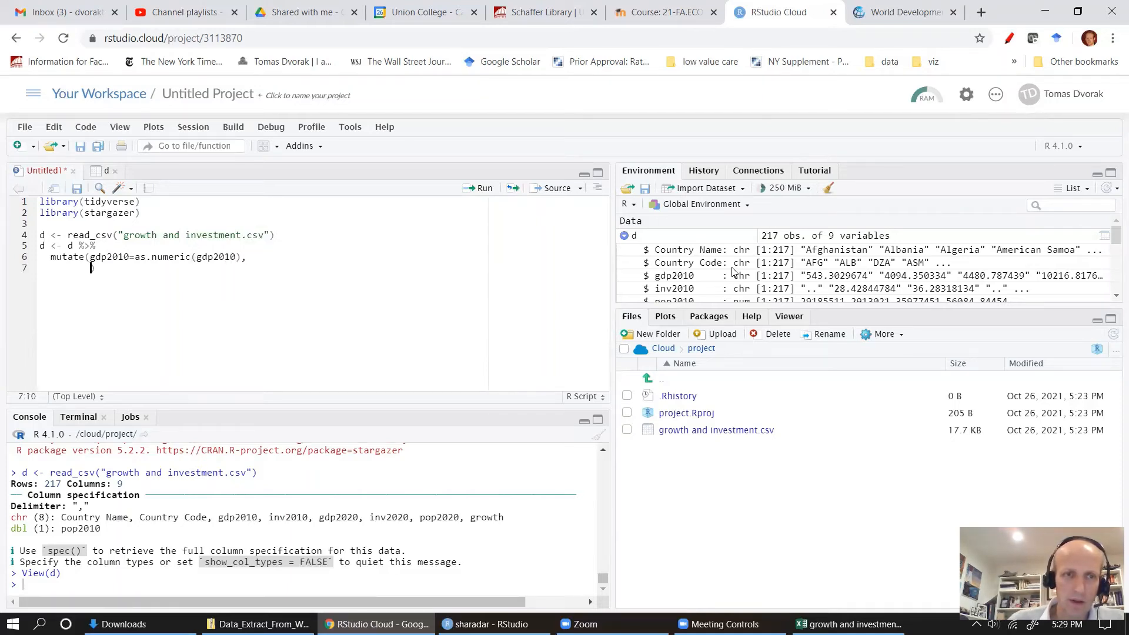
type("gdp")
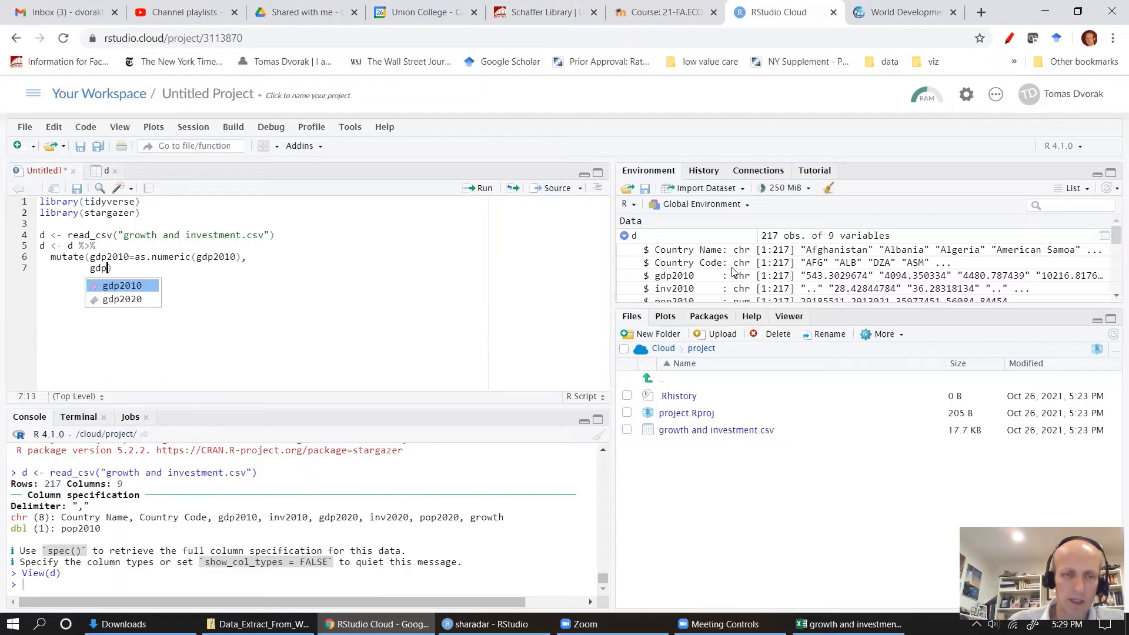
type("2020=")
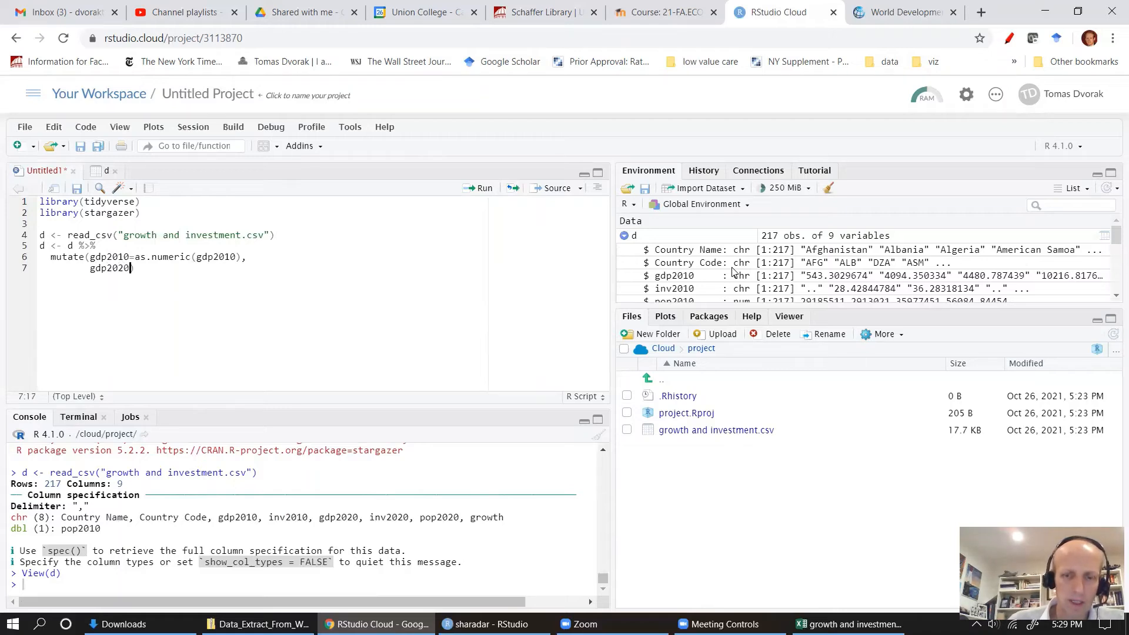
type("as.num")
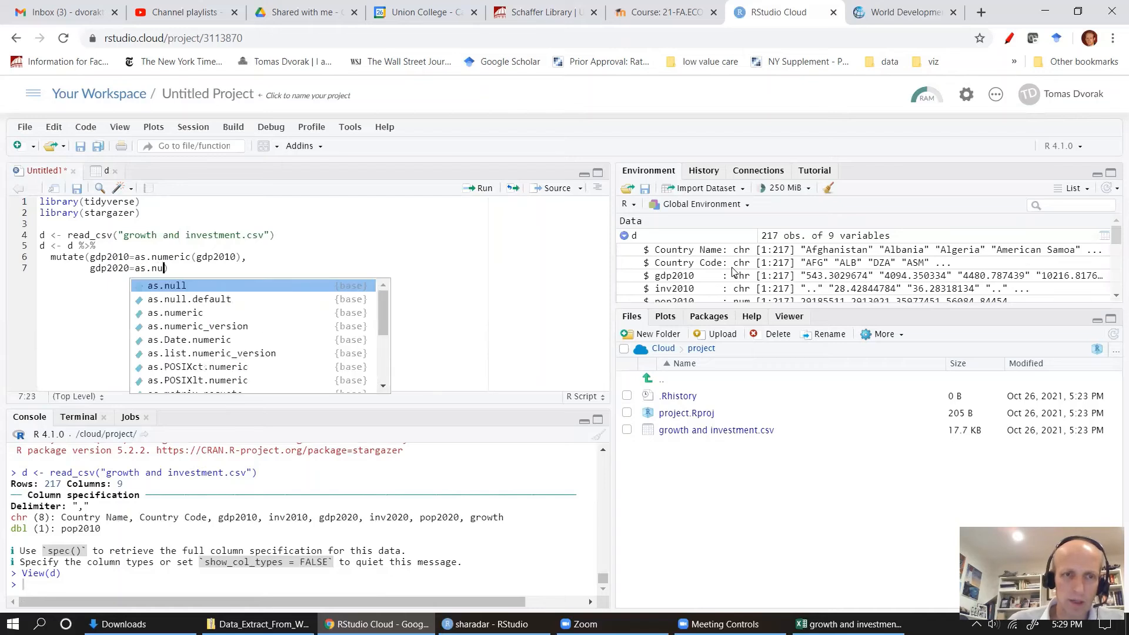
key("Tab")
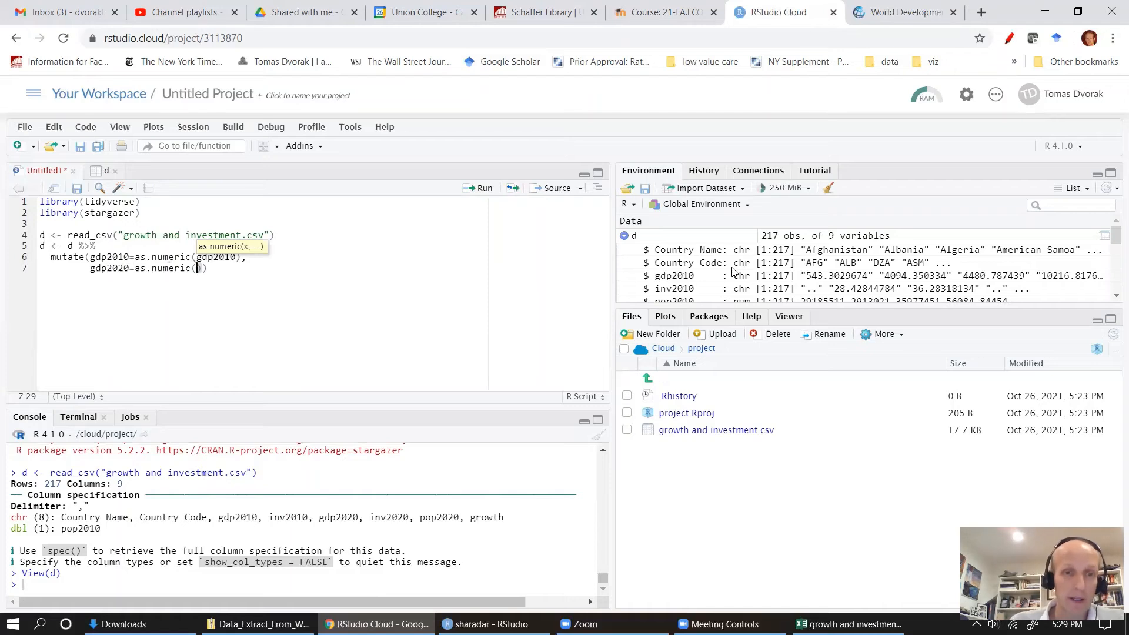
type("gdp202")
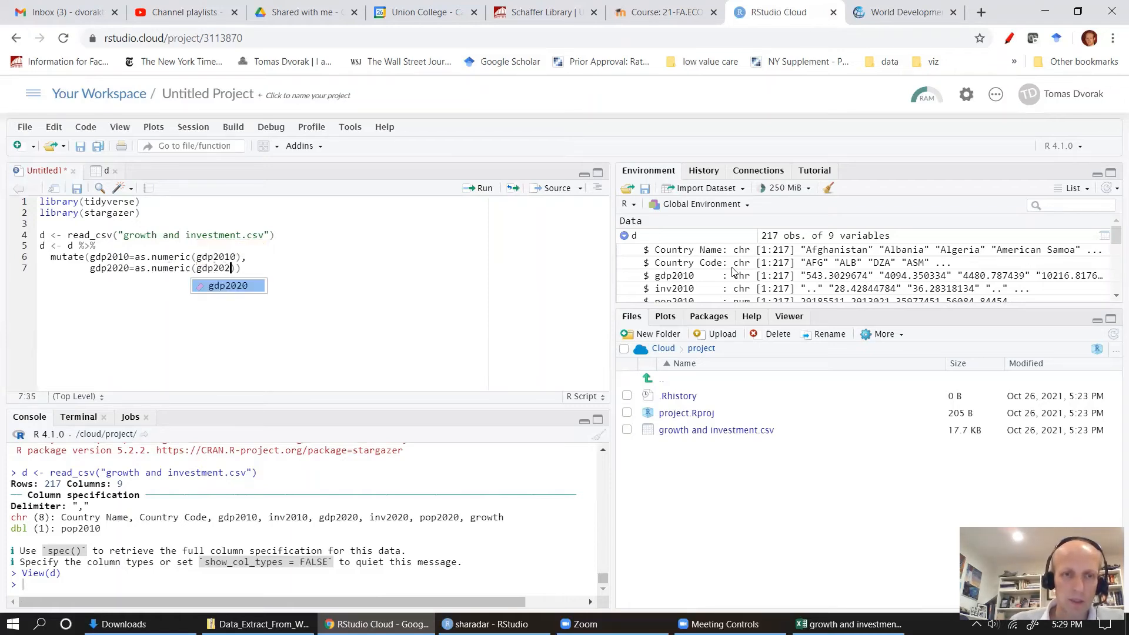
type("0),")
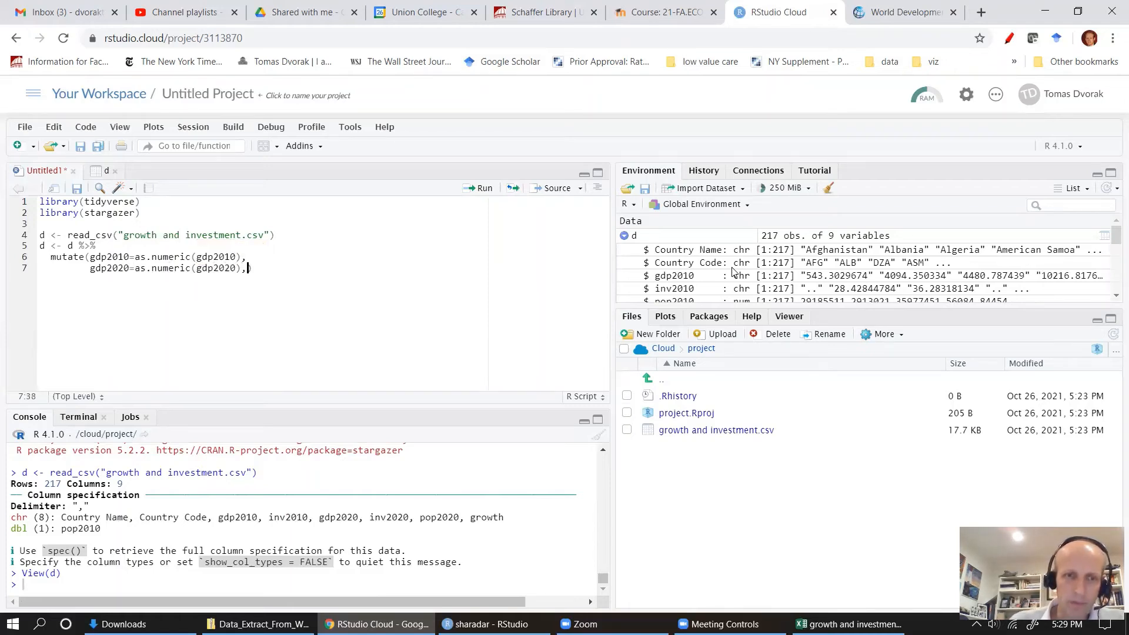
Step: Add inv2010=as.numeric(inv2010), on line 8 as the third conversion inside the mutate call
key("Return")
type("inv")
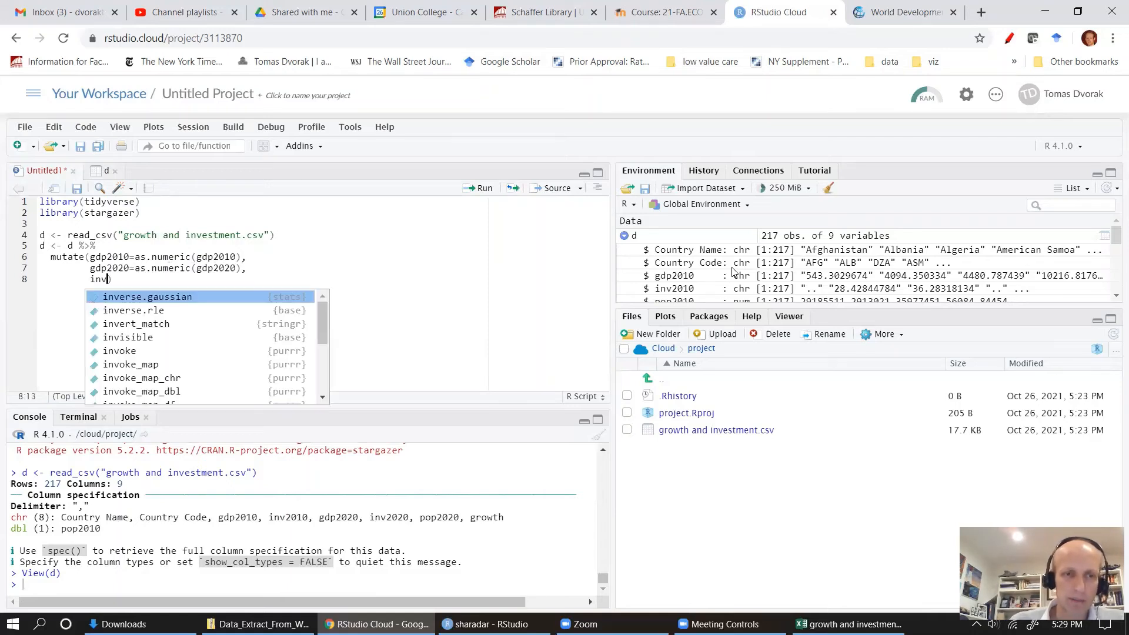
type("2010=a")
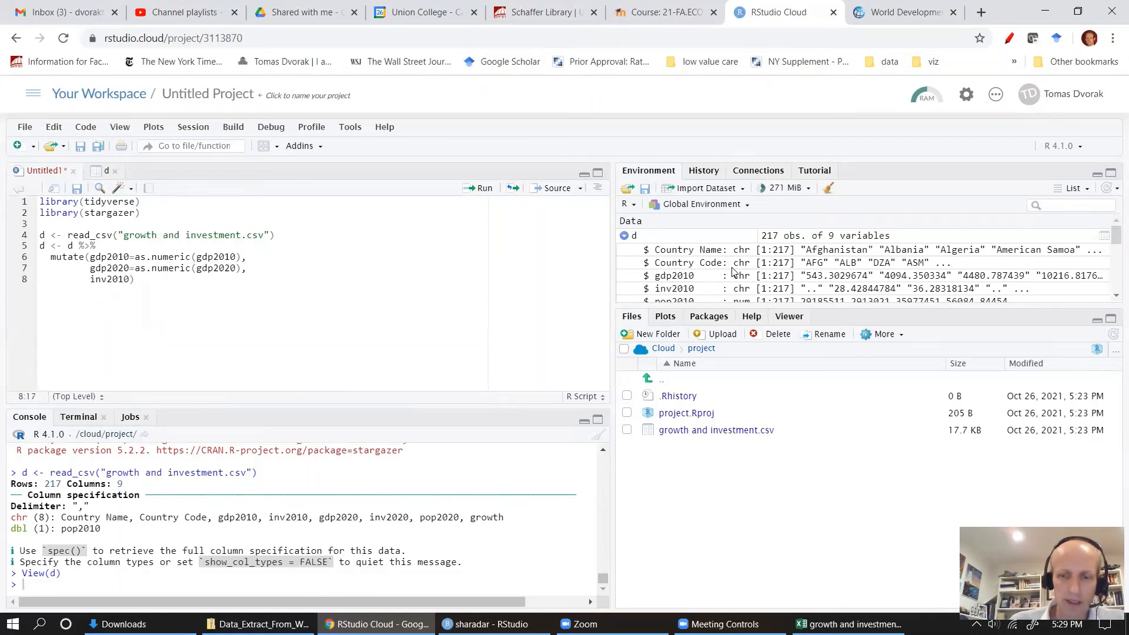
type("s.nu")
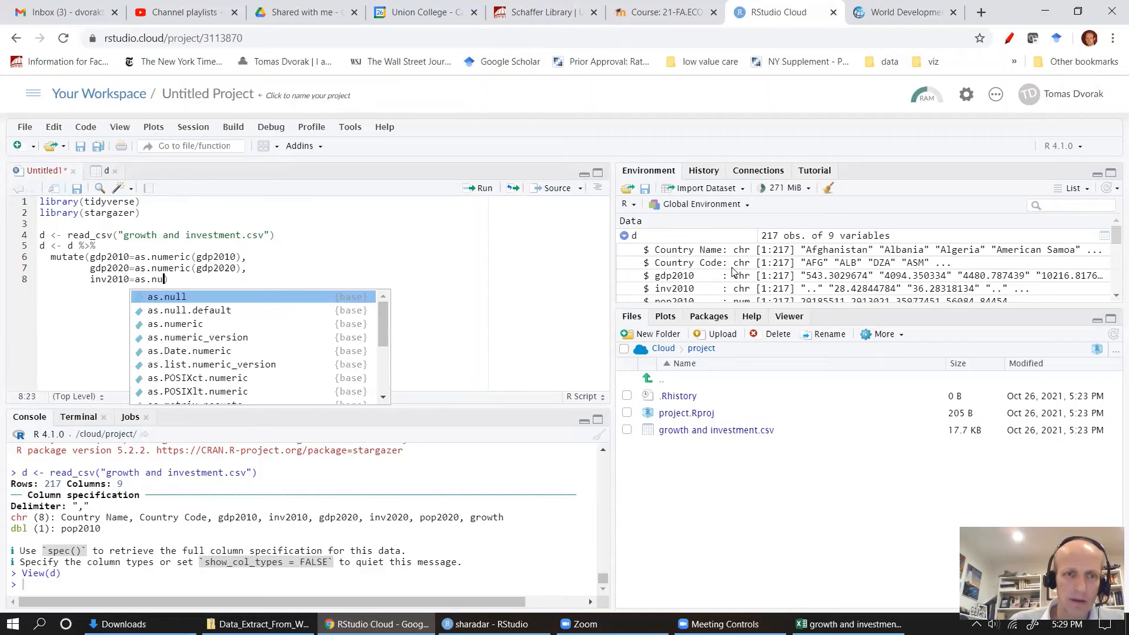
type("me")
key("Tab")
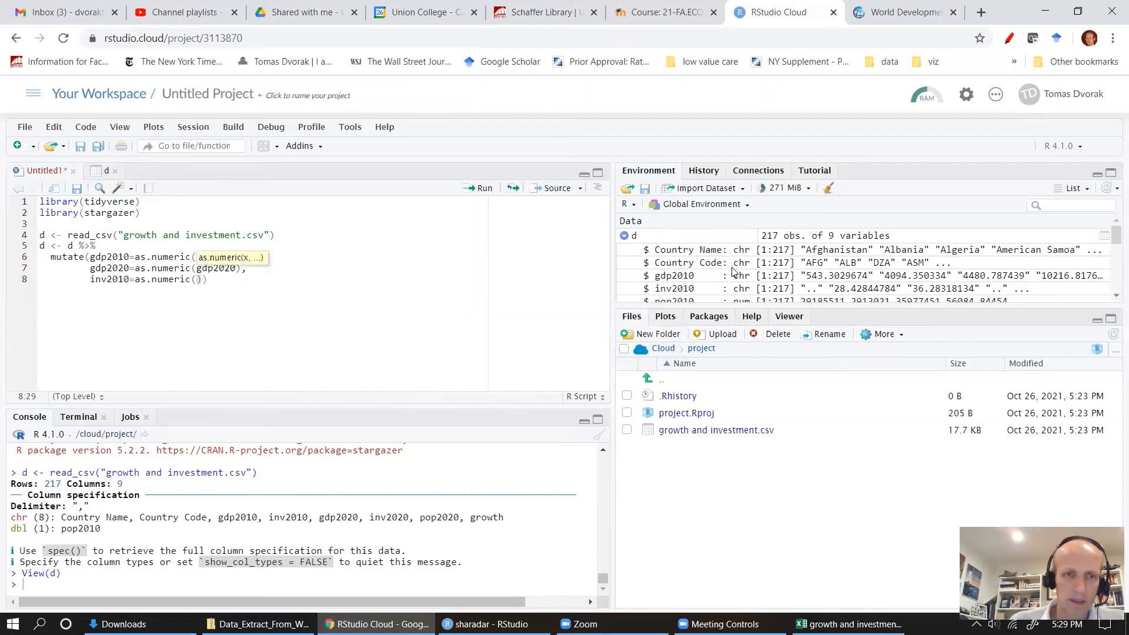
type("inv201")
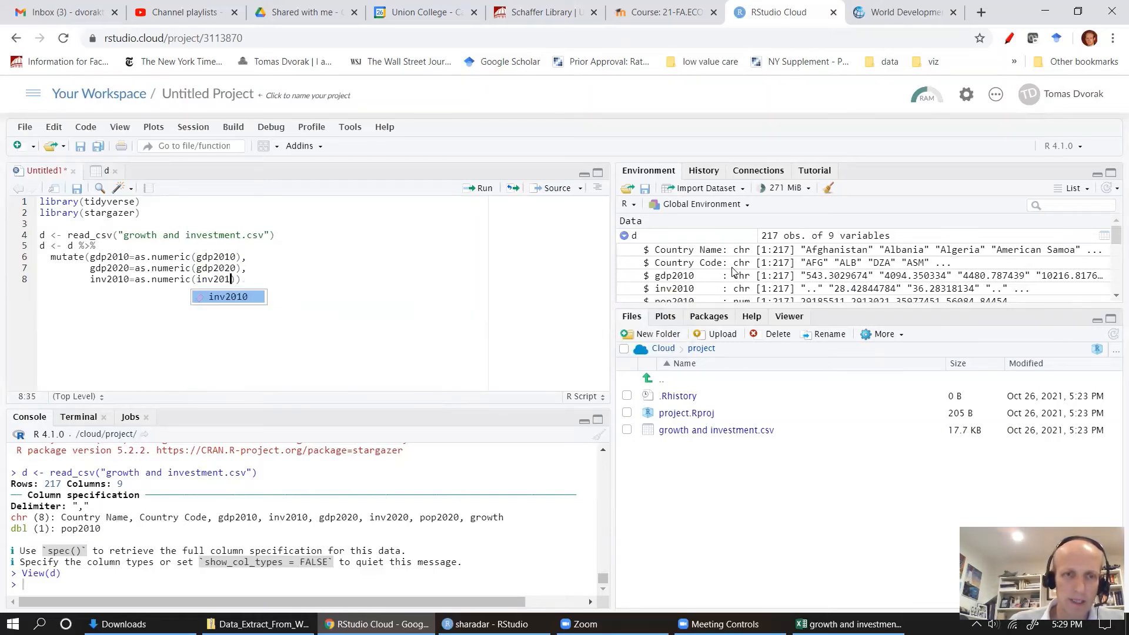
key("Tab")
type(")")
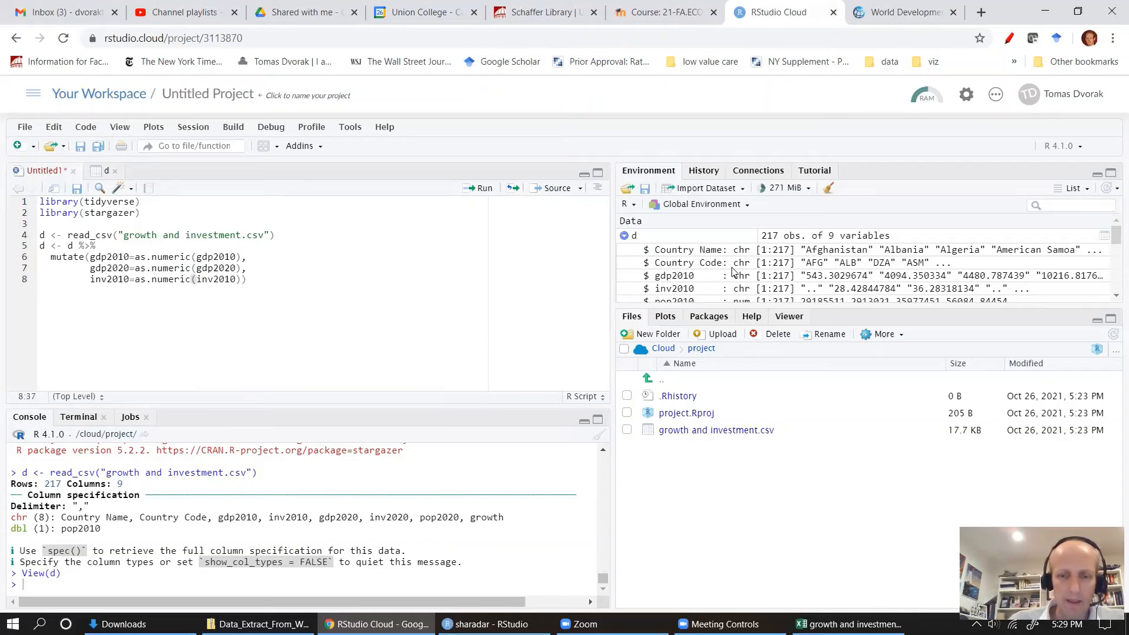
type(",")
Step: Add growth=as.numeric(growth)) on line 9 as the last conversion in the mutate call and run the pipeline
key("Return")
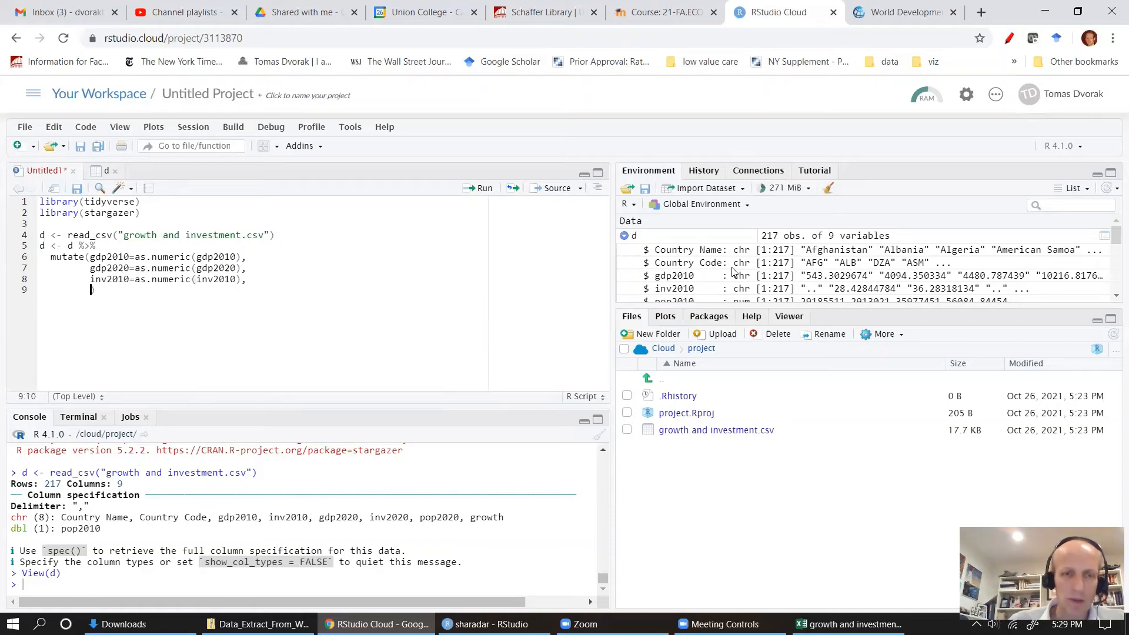
type("grow")
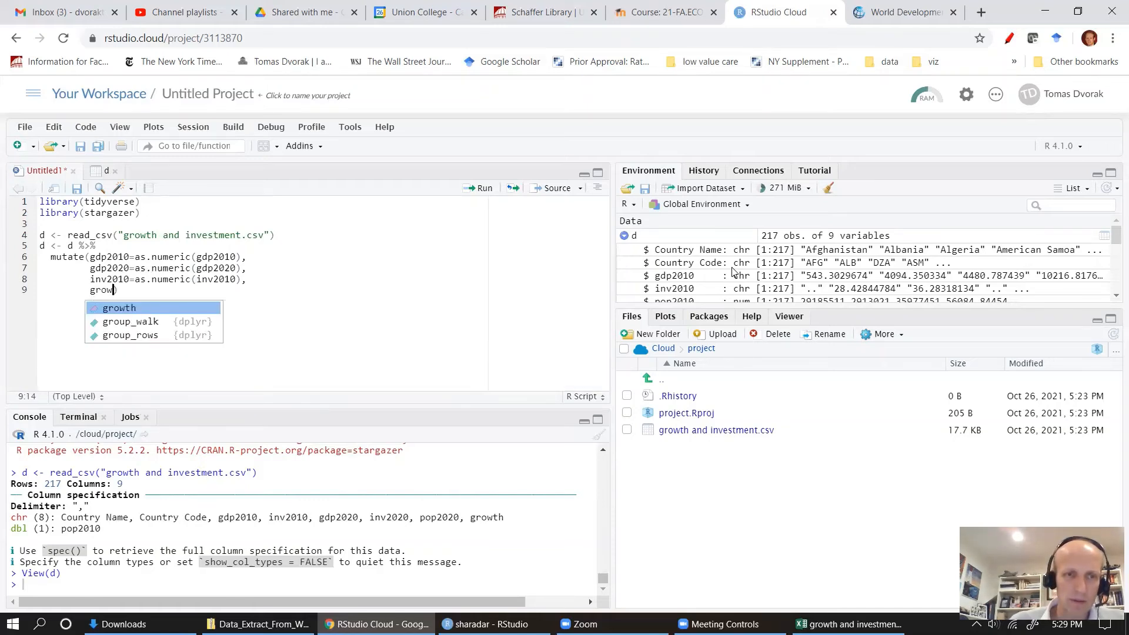
key("Tab")
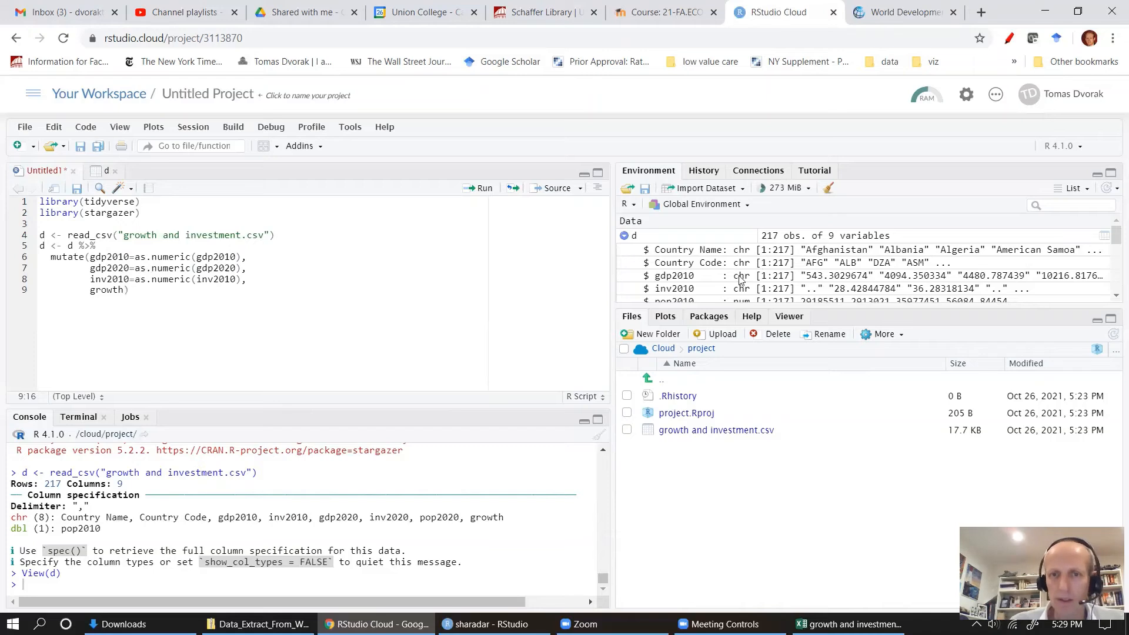
scroll(738, 279, "down", 2)
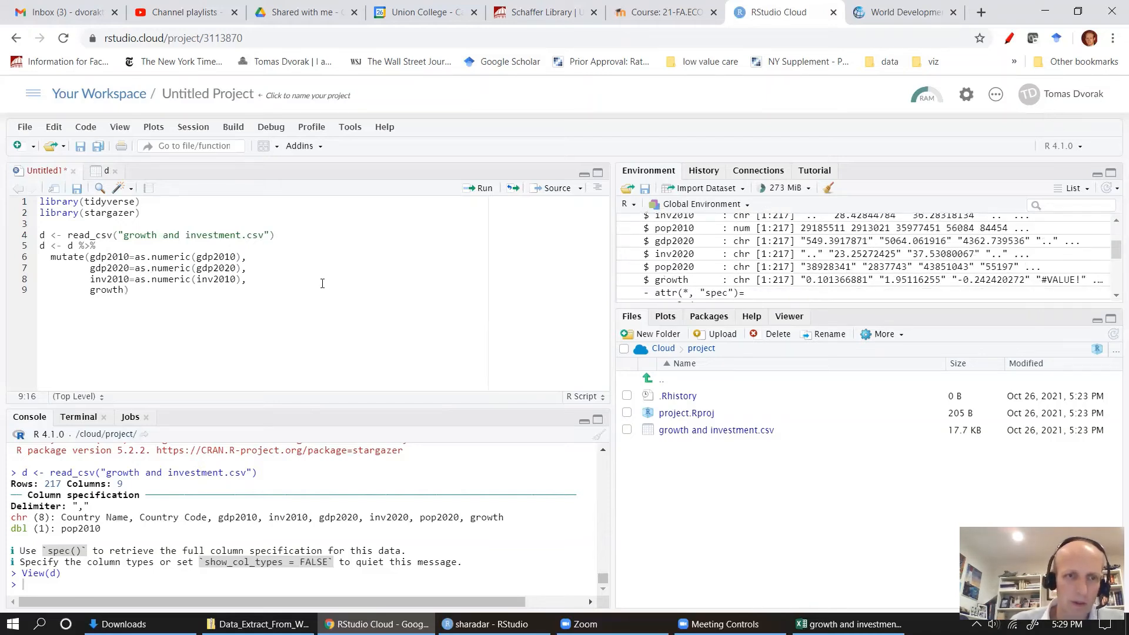
type("=as.num")
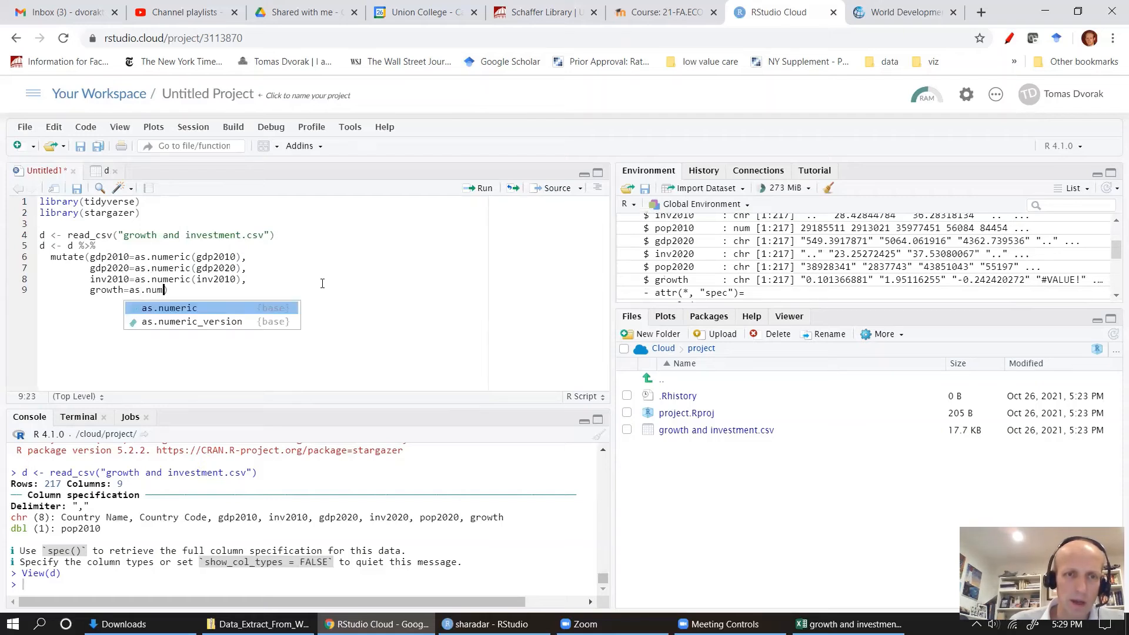
key("Tab")
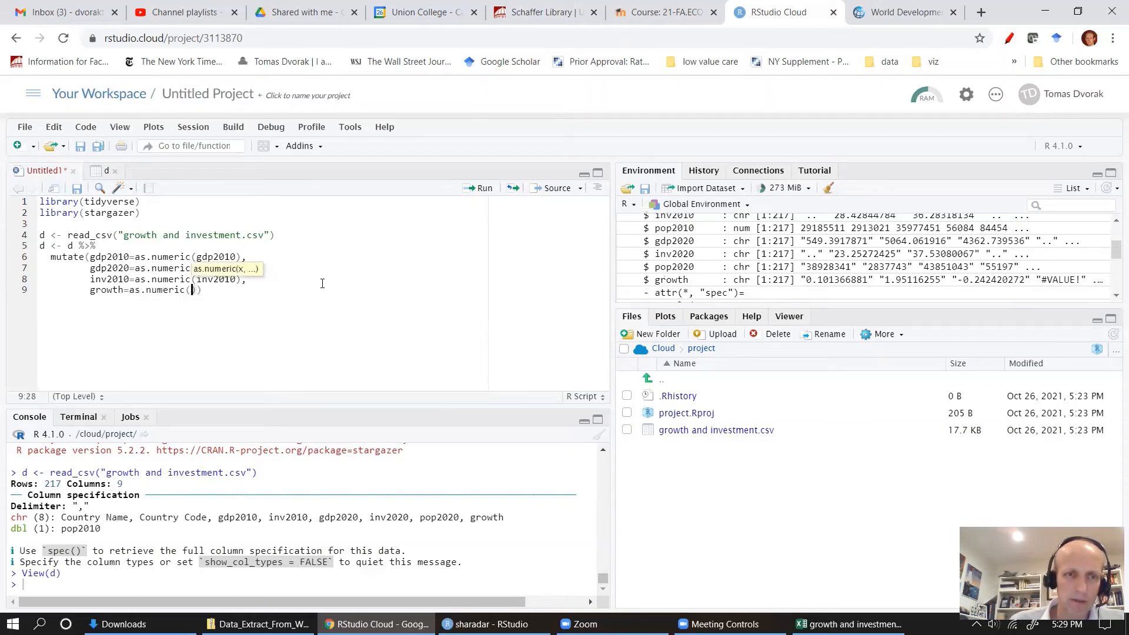
type("growth")
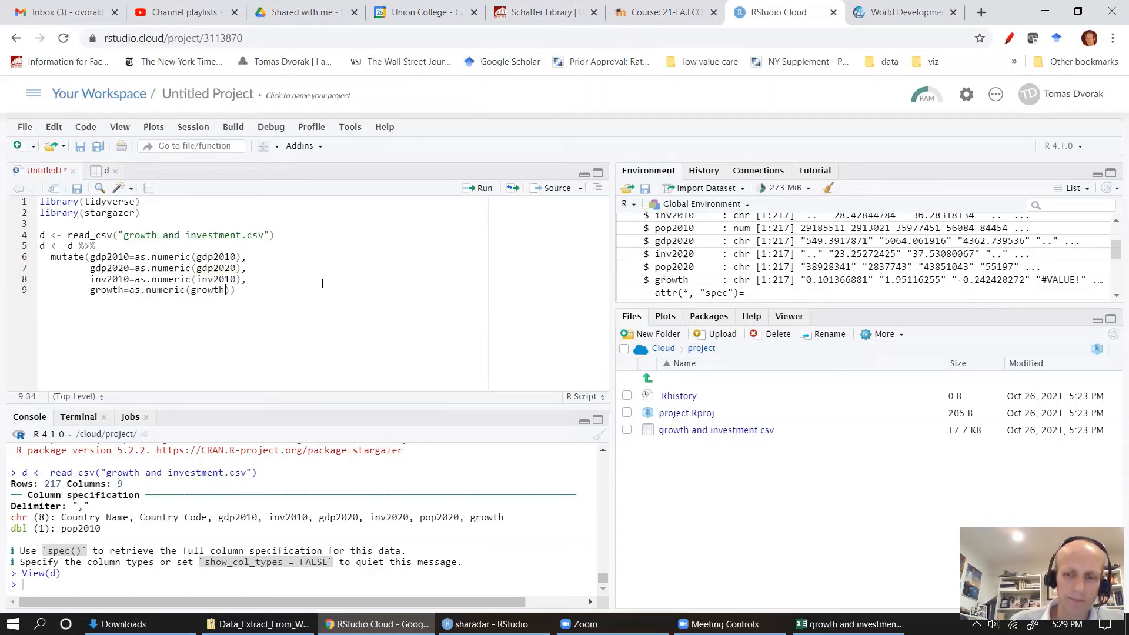
type("))")
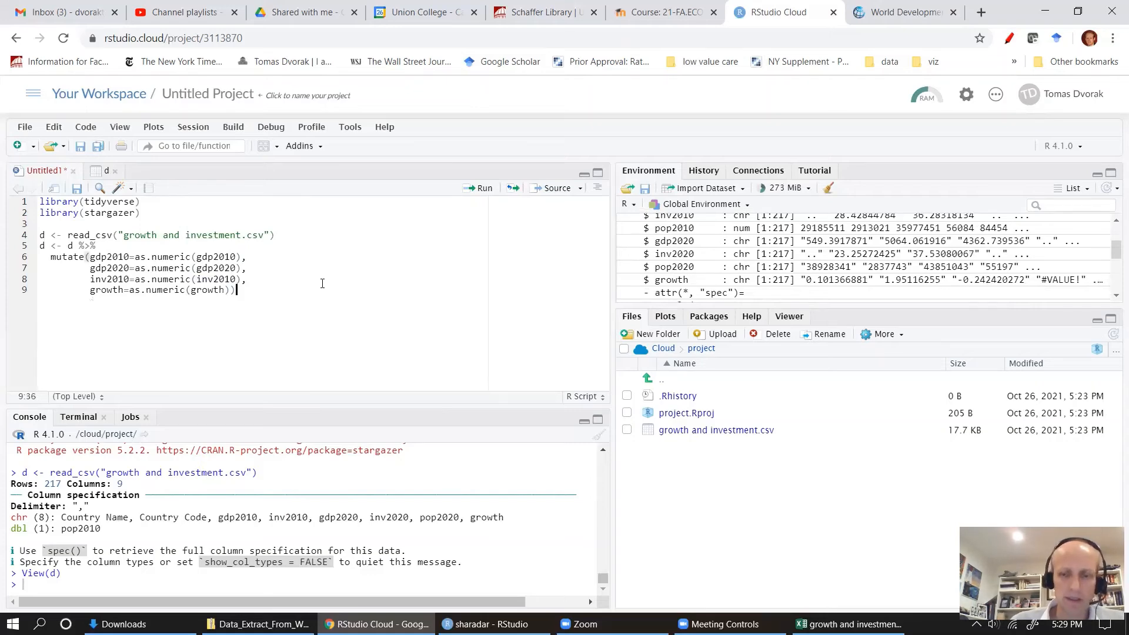
key("ctrl+Return")
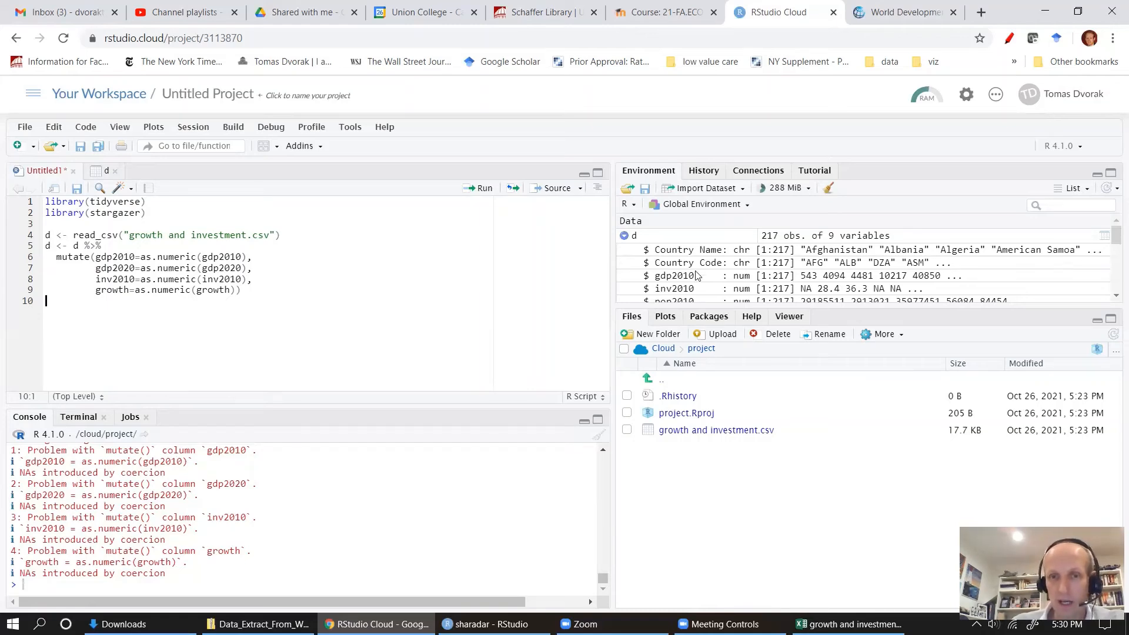
Step: Open data frame d in the data viewer and examine its converted GDP, investment and growth columns
left_click(635, 235)
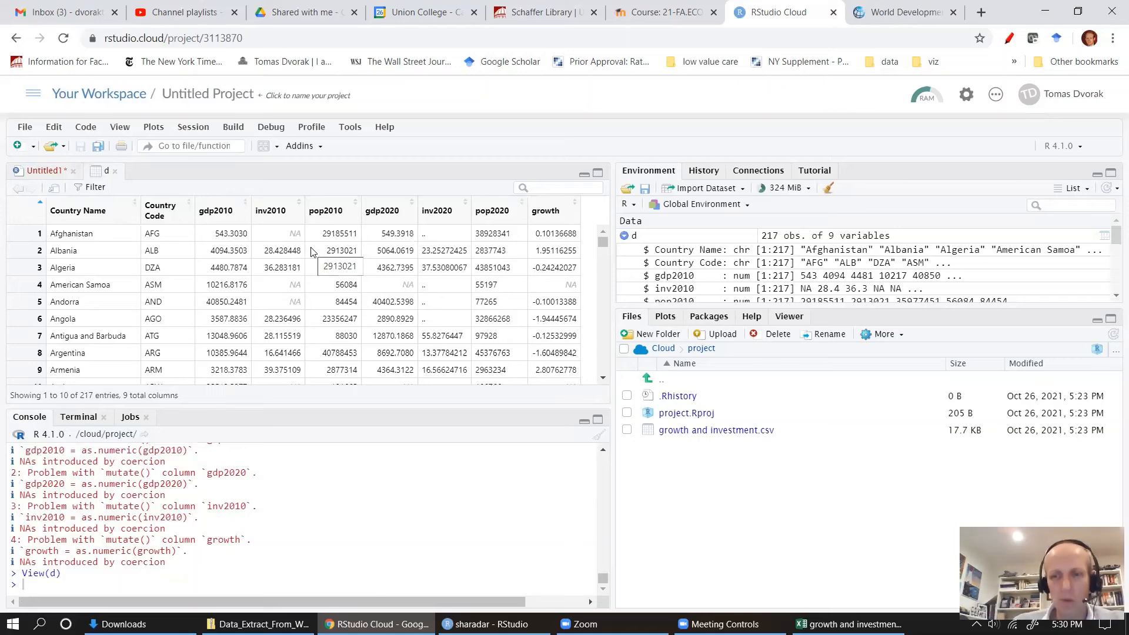
scroll(341, 265, "down", 10)
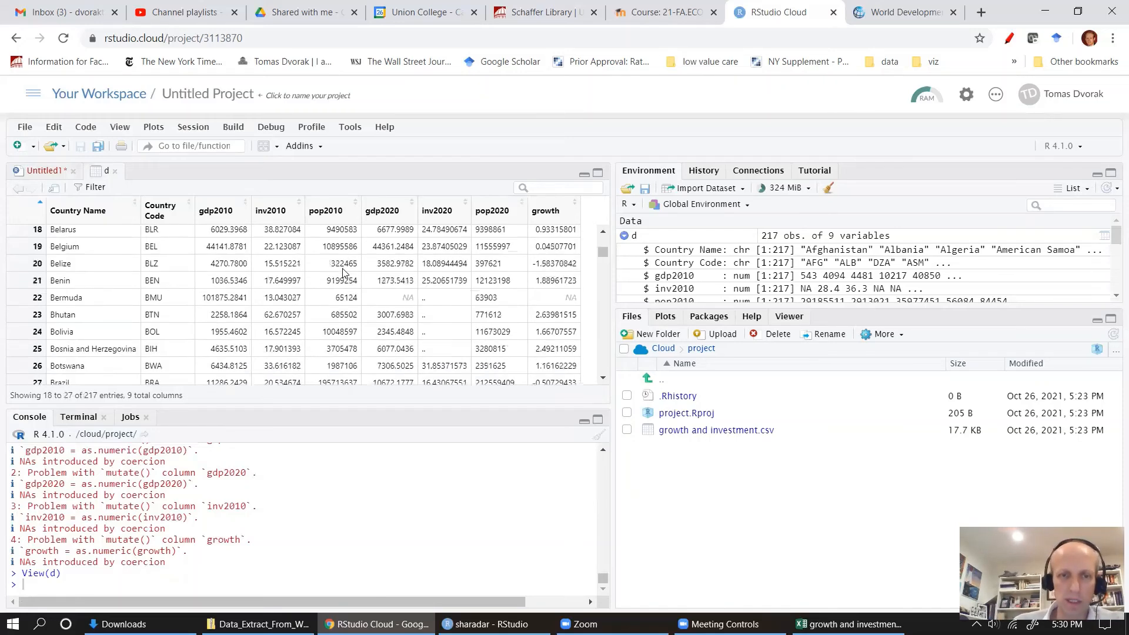
scroll(344, 269, "up", 10)
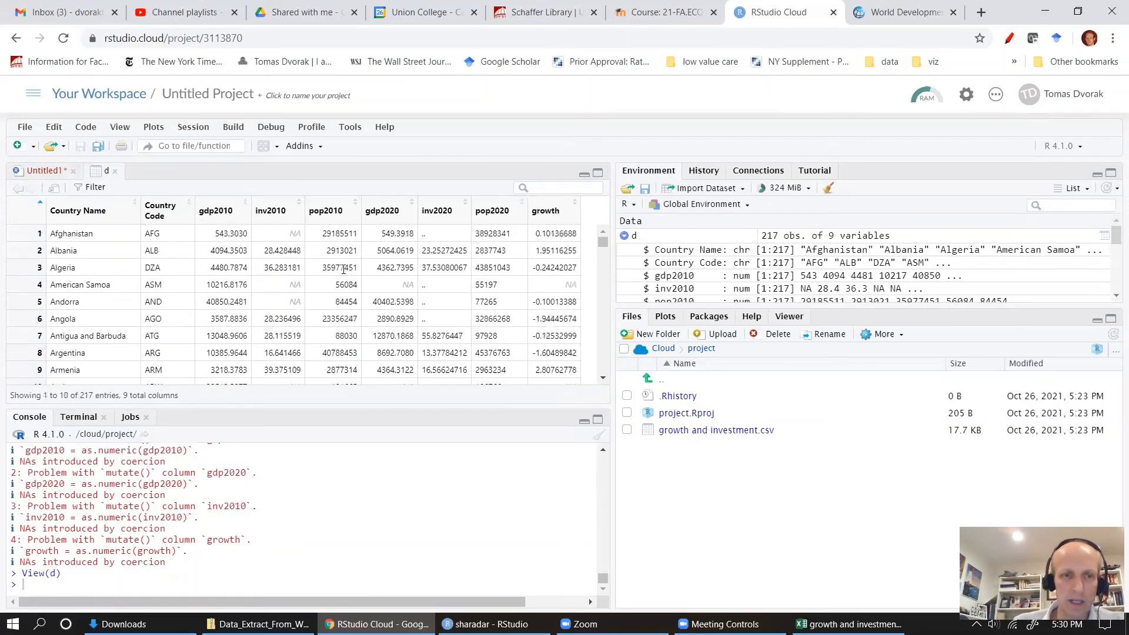
Step: Return to the Untitled1 script and start a stargazer call on line 11 with as.data.frame(d) as its data
left_click(47, 171)
key("Return")
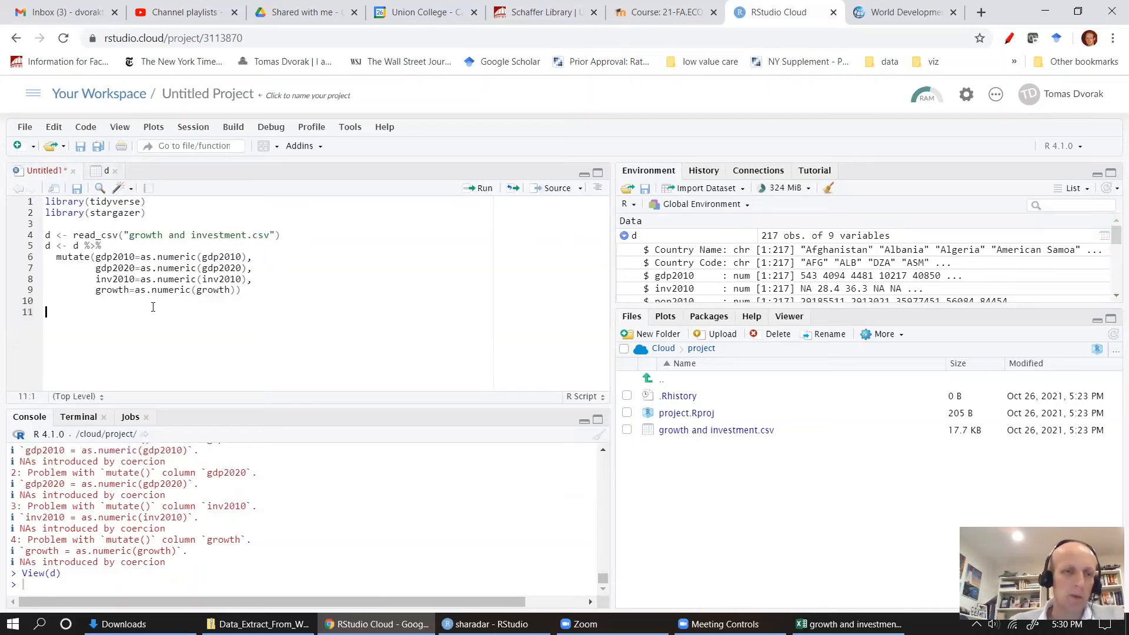
type("star")
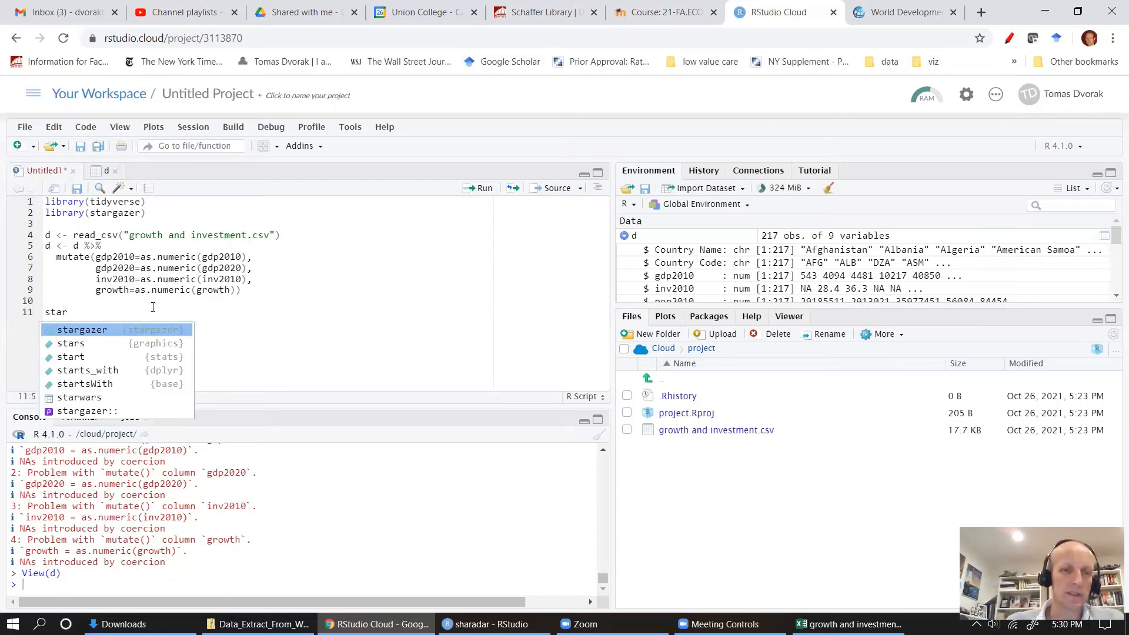
key("Tab")
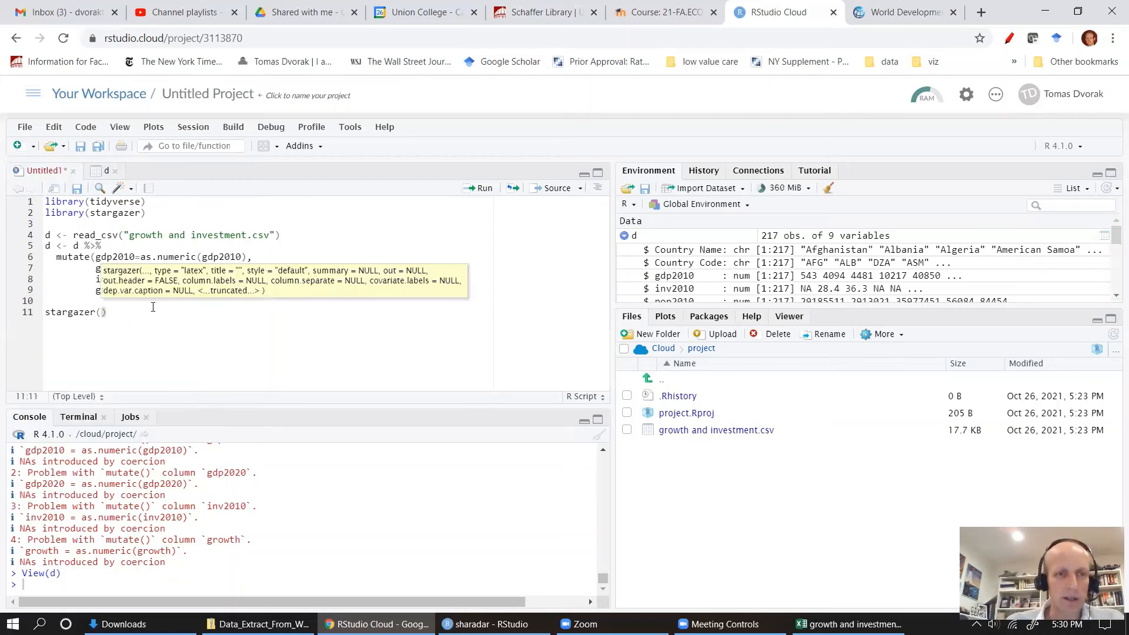
type("d")
key("BackSpace")
type("as.datga")
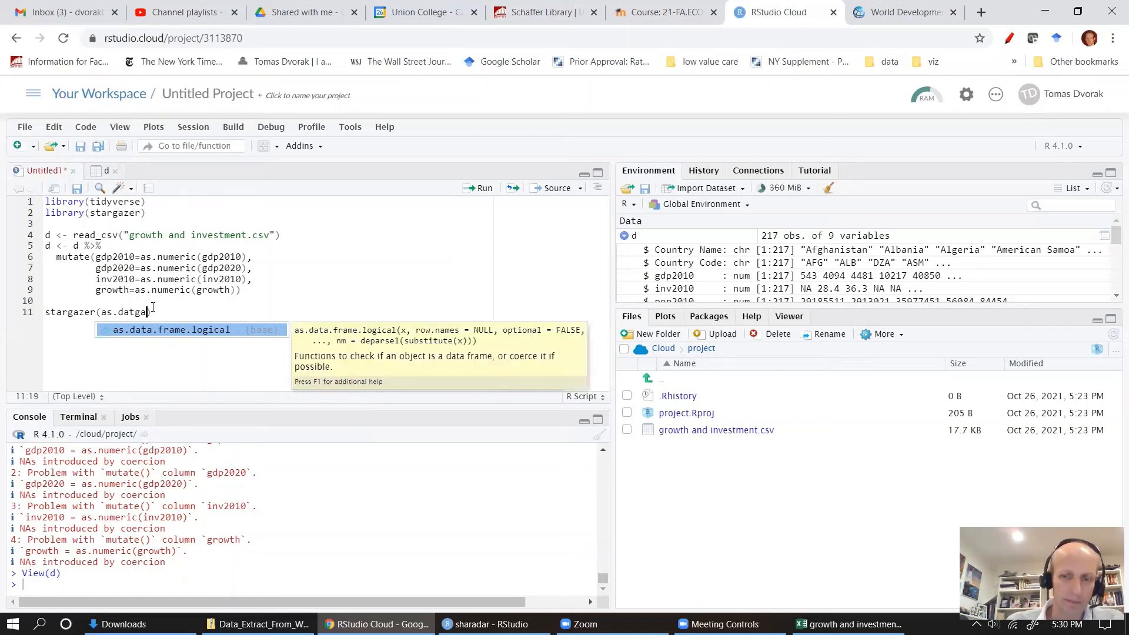
key("BackSpace")
key("BackSpace")
type("a")
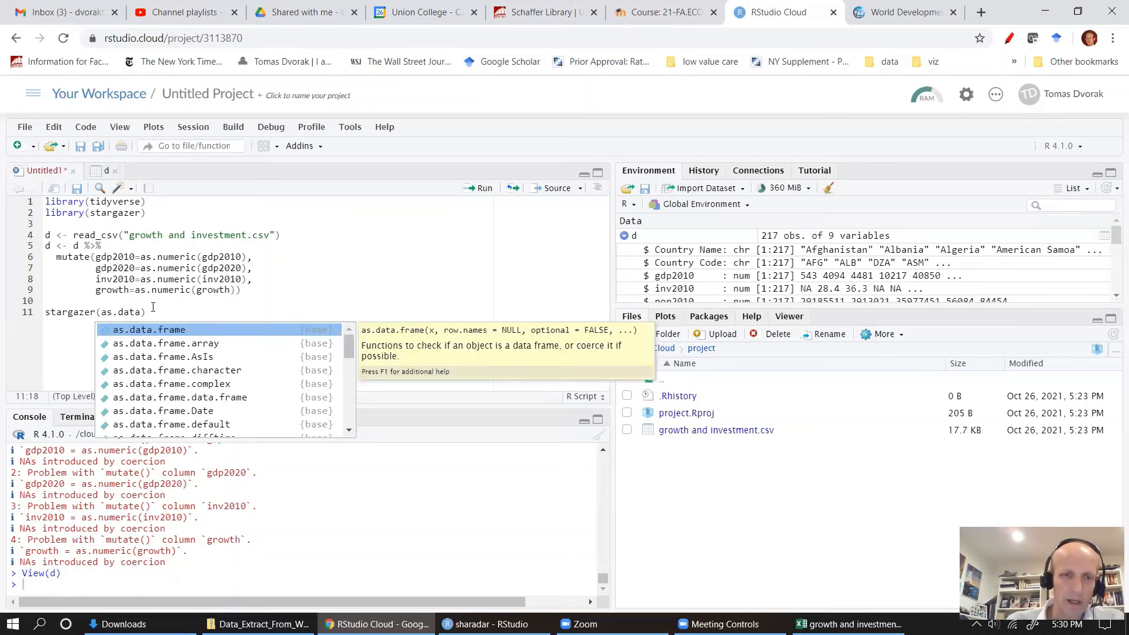
key("Tab")
type("d")
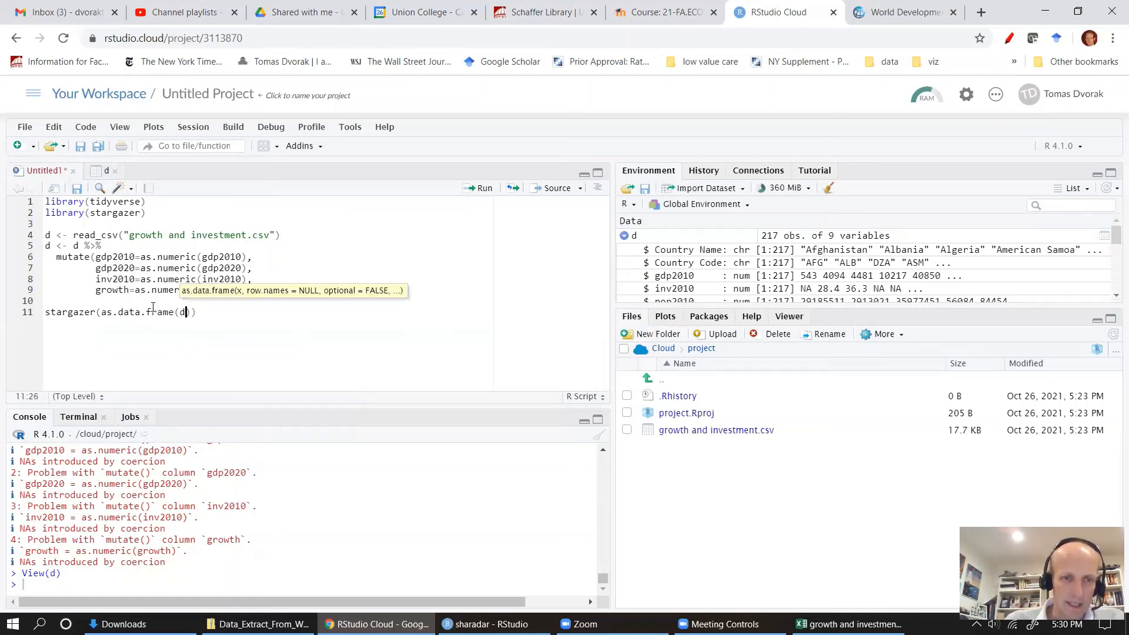
Step: Complete the stargazer call with type="text" and run it to print the summary statistics
type("), type=")
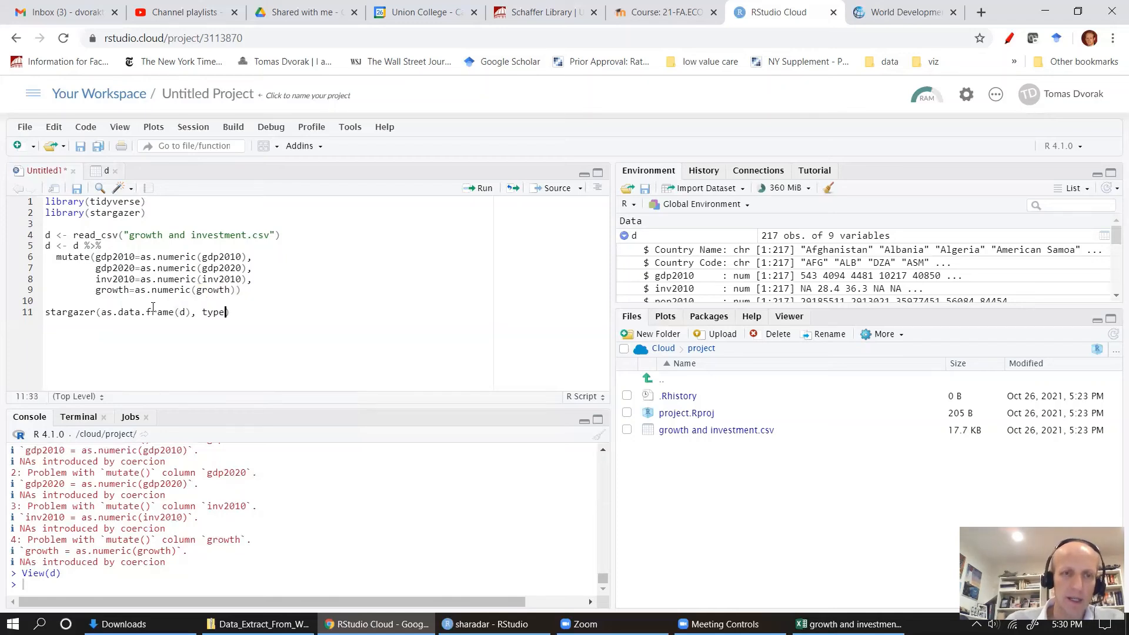
type("\"text")
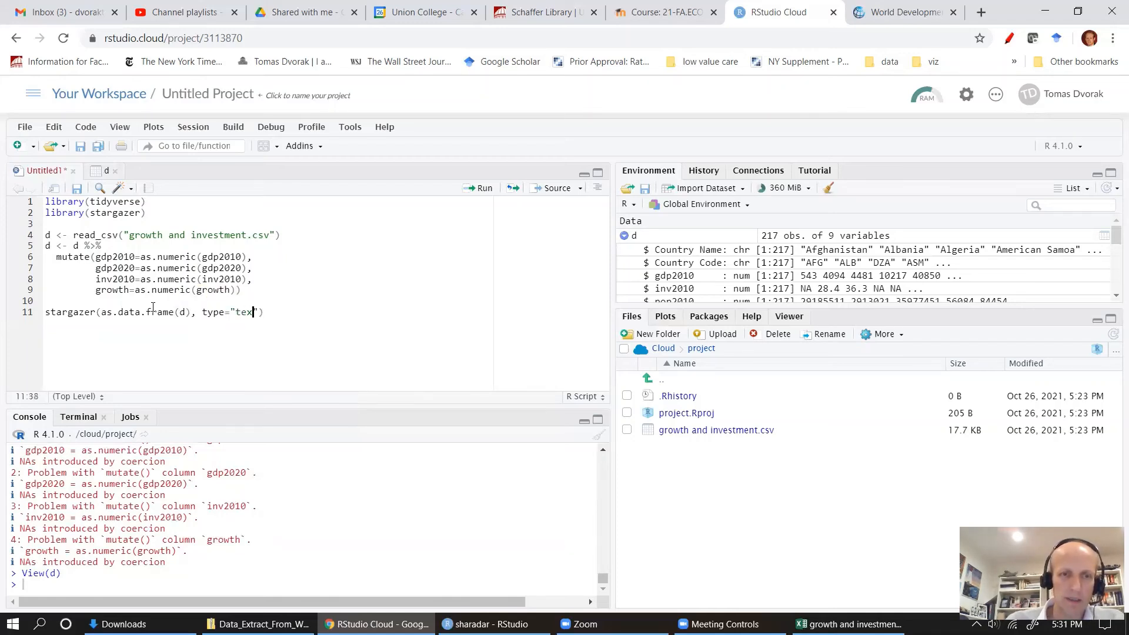
key("ctrl+Return")
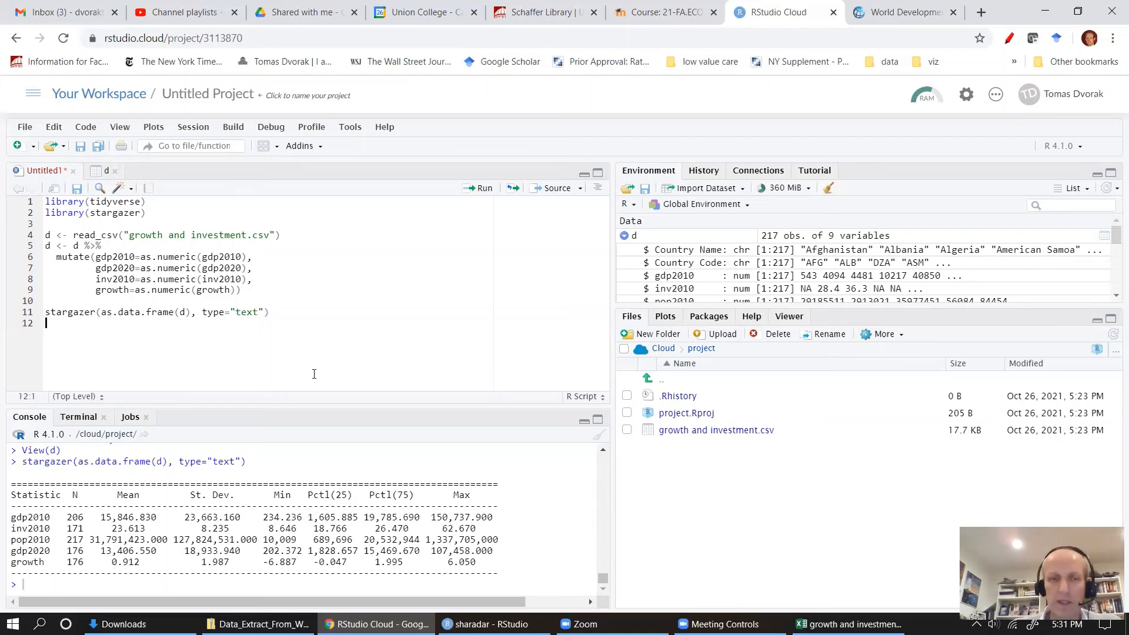
Step: Add a linear regression of growth on 2010 investment on line 13: m1 <- lm(growth ~ inv2010, d)
key("Return")
type("m")
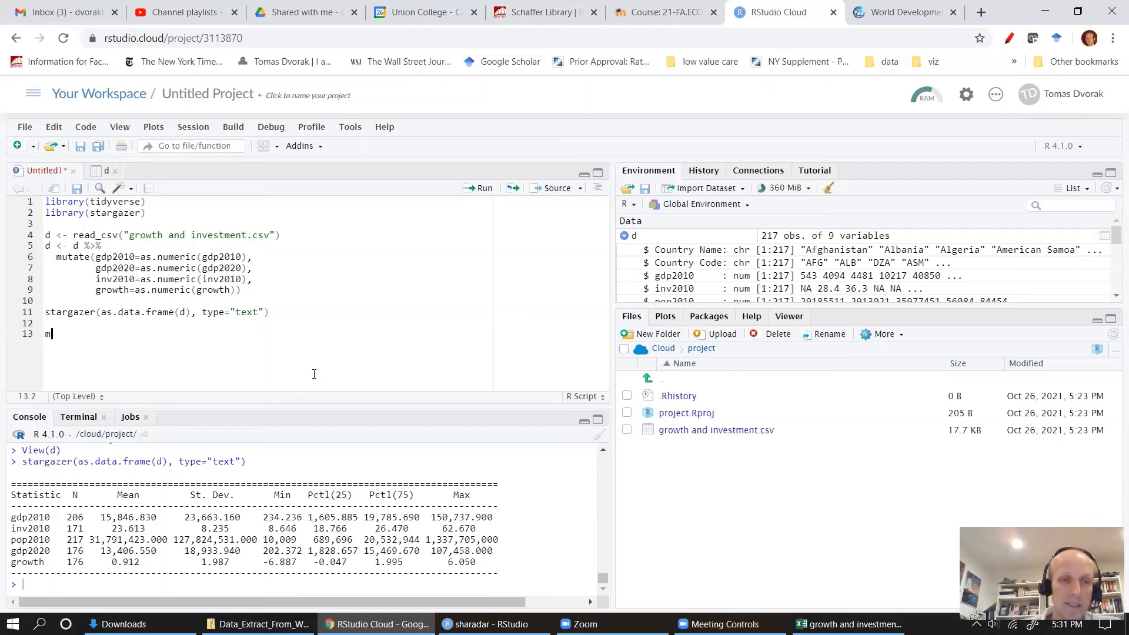
type("1 <")
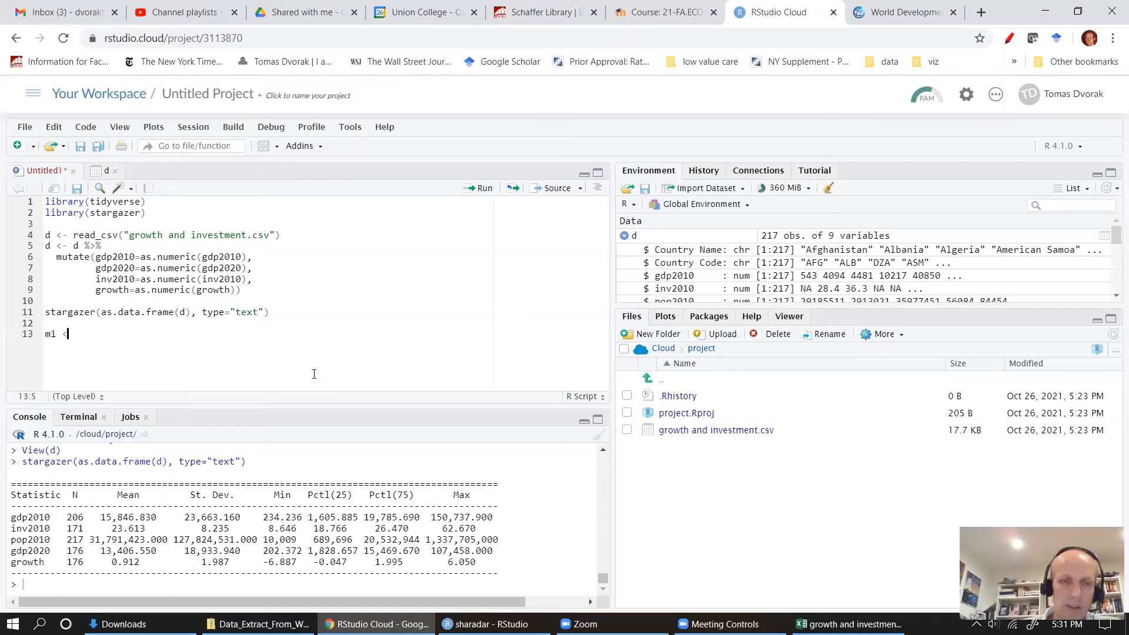
type("- lm(gr")
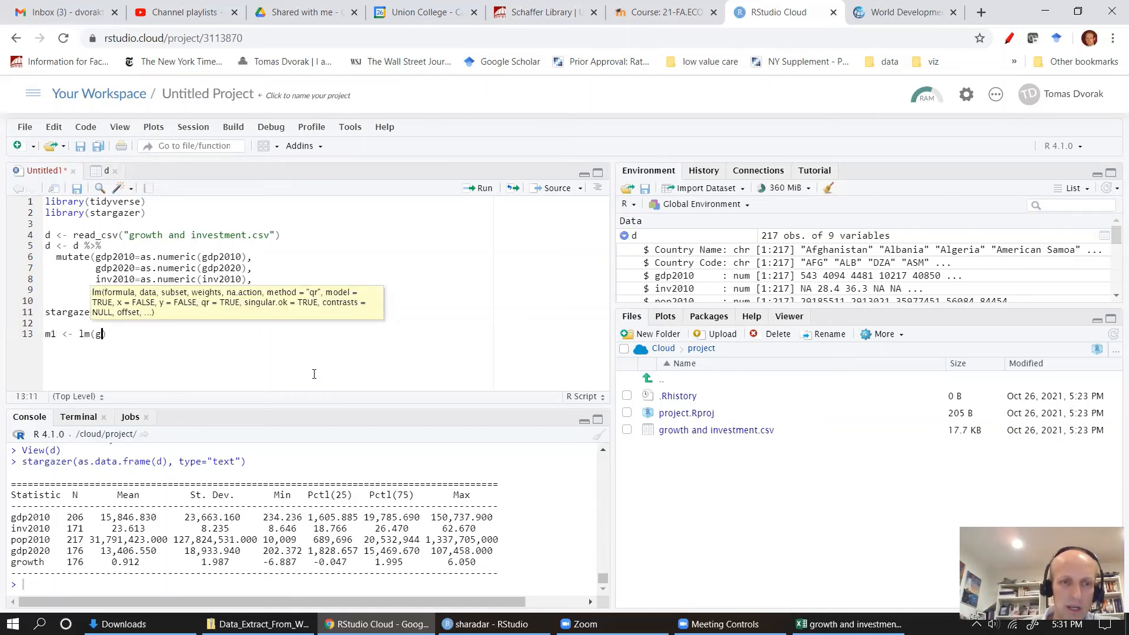
type("owth")
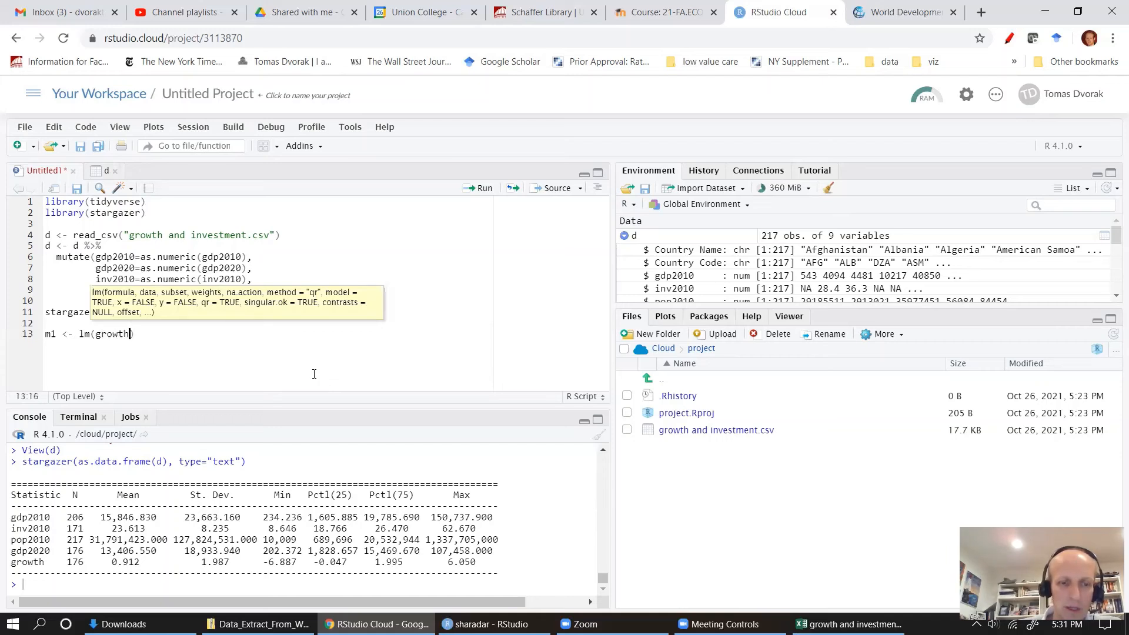
type(" ~ inv")
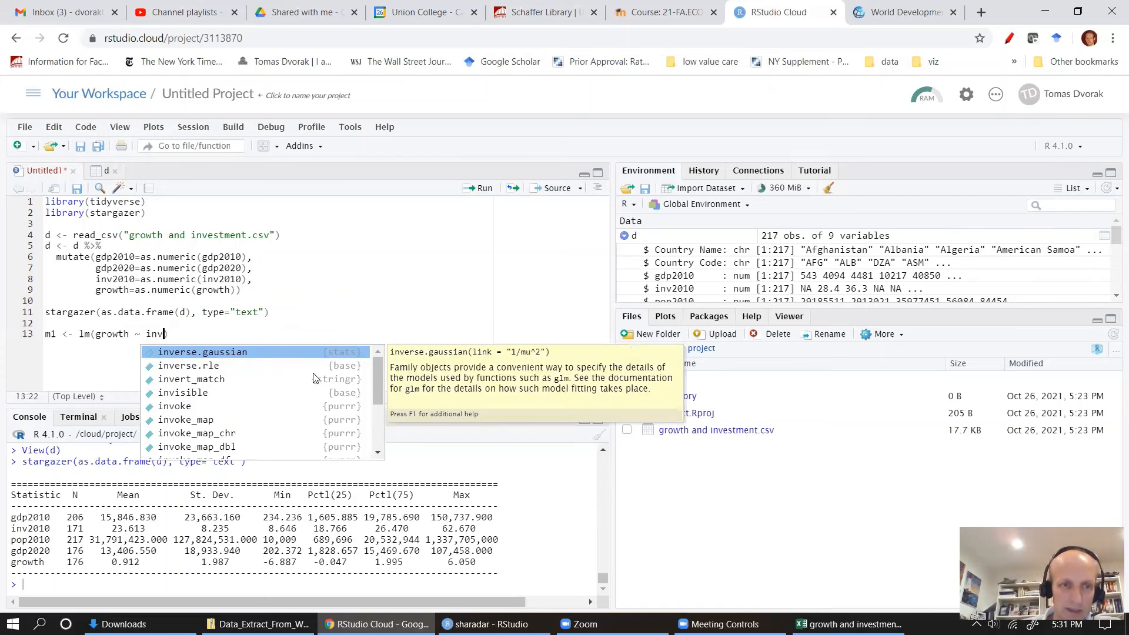
type("2010")
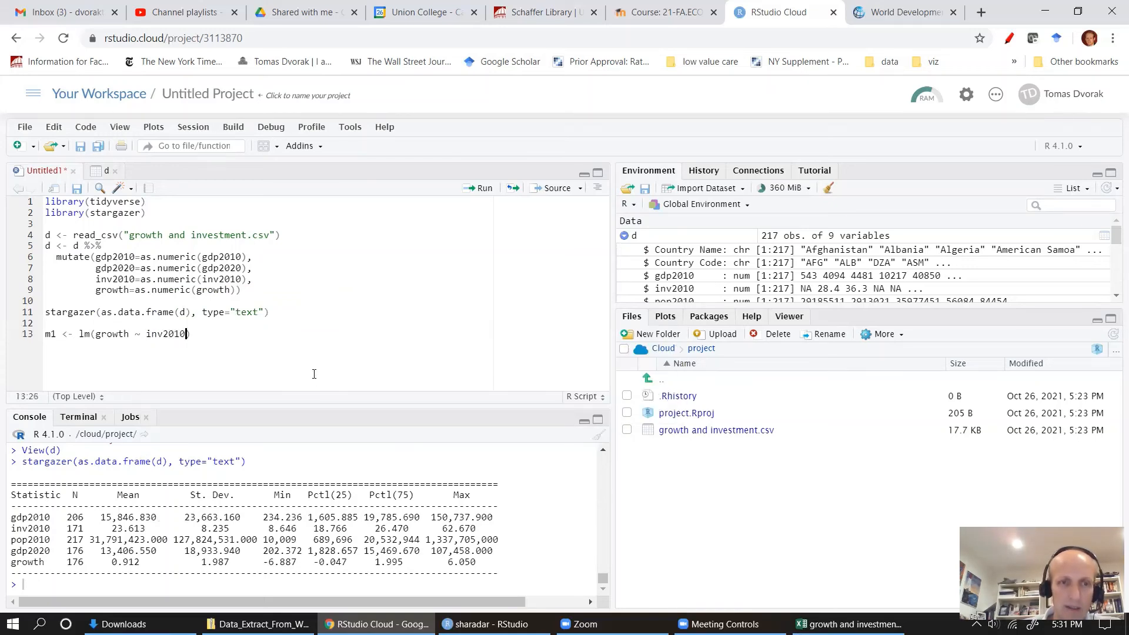
type(", d)")
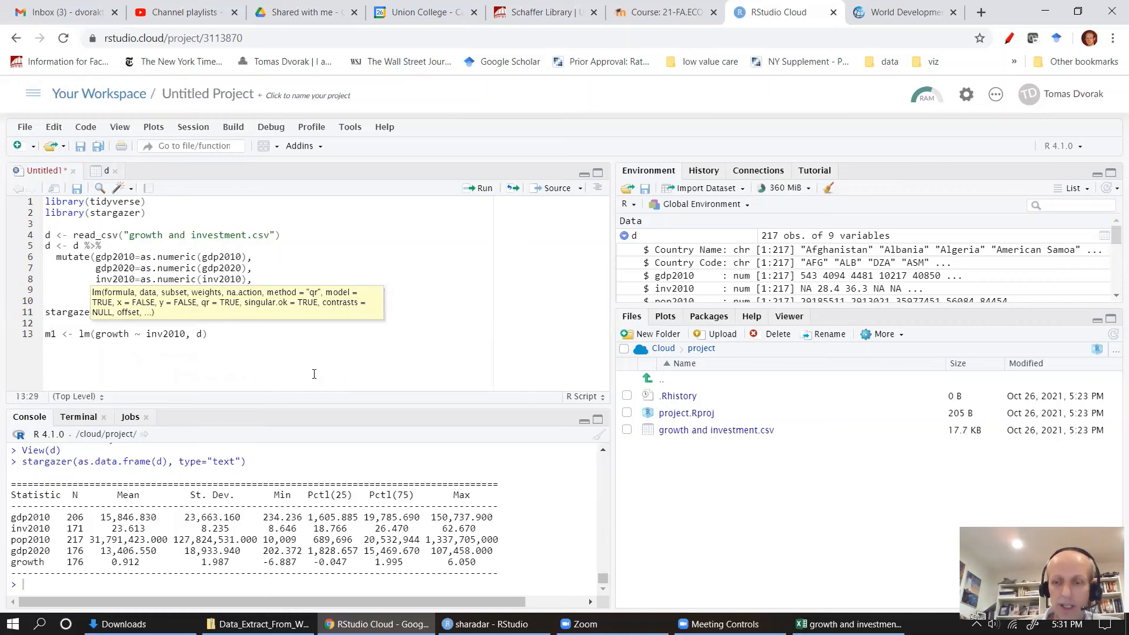
Step: Add a second regression on line 14 that also controls for 2010 GDP: m2 <- lm(growth ~ inv2010+ gdp2010, d)
key("Return")
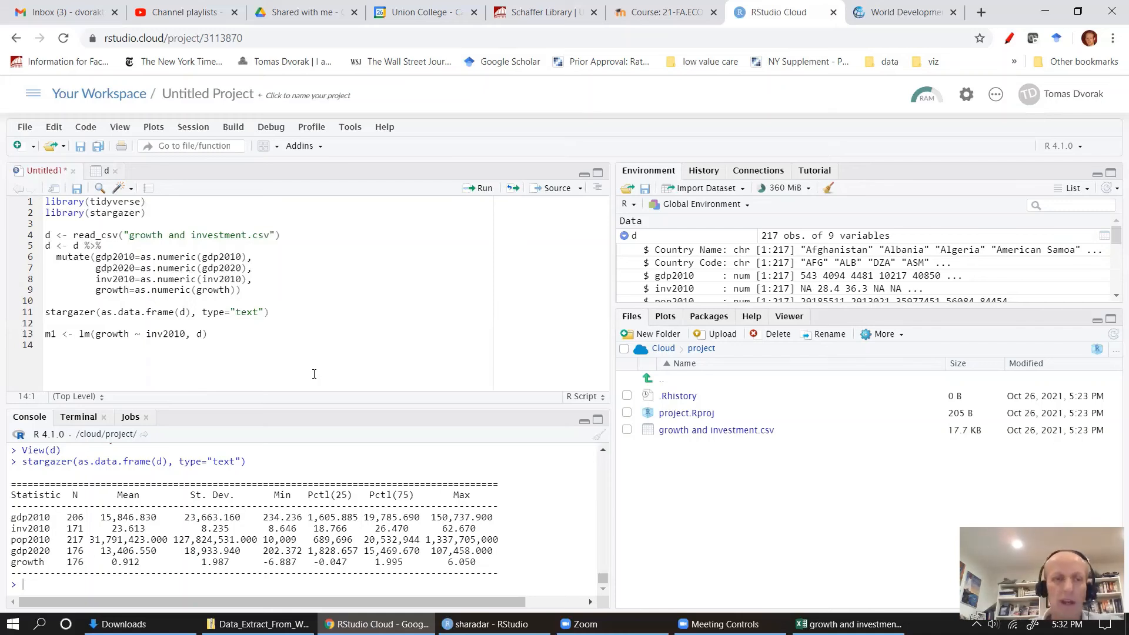
type("m")
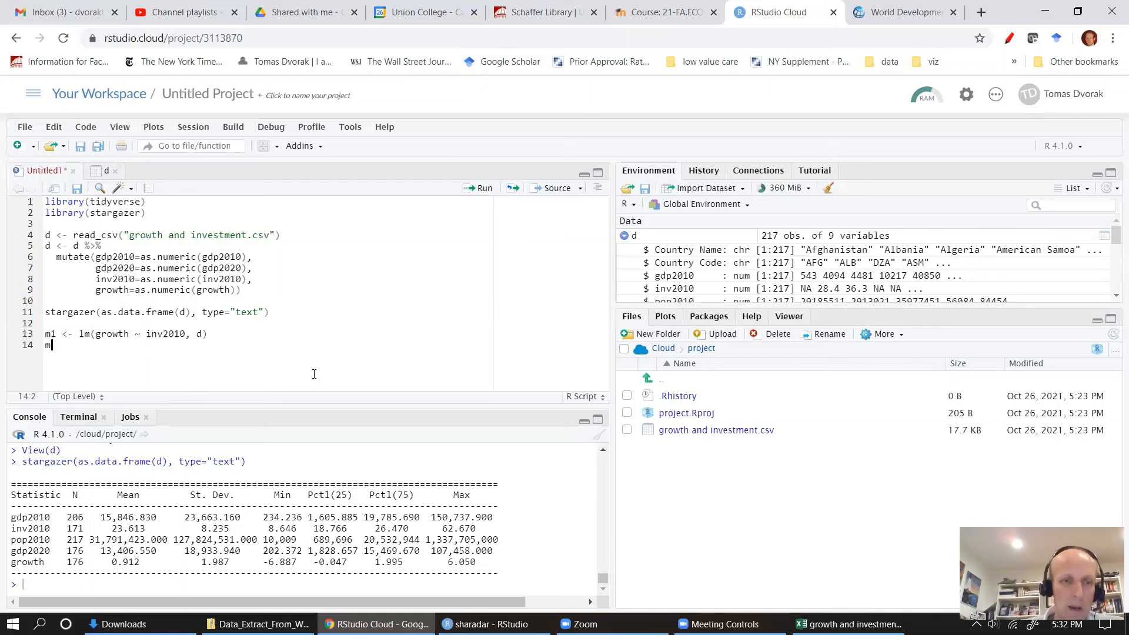
type("2 ")
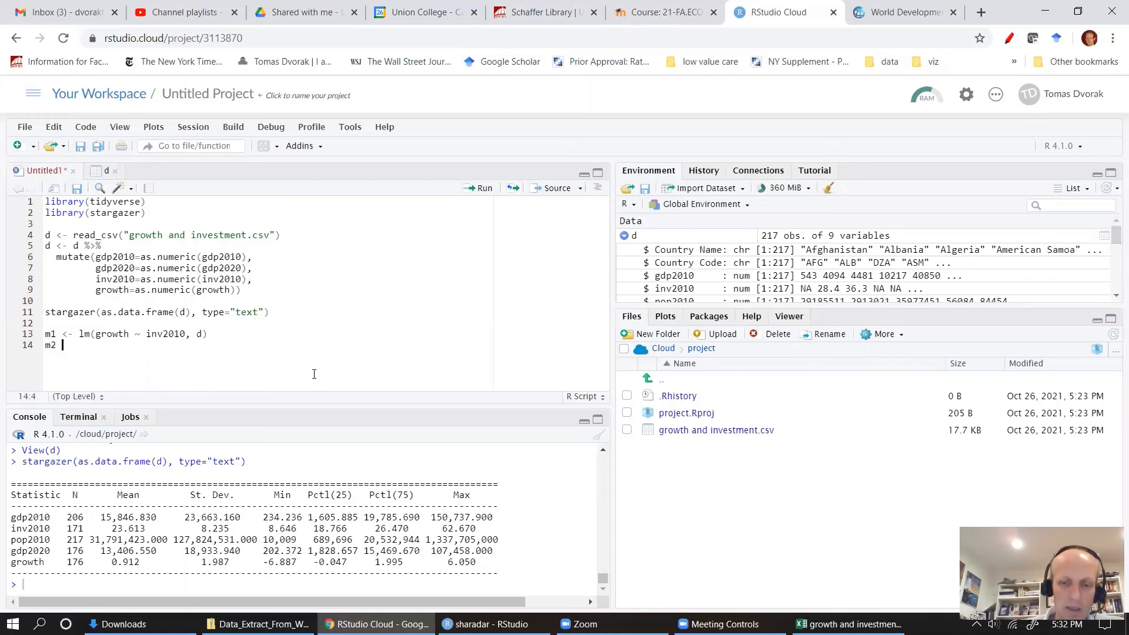
type("<- lm")
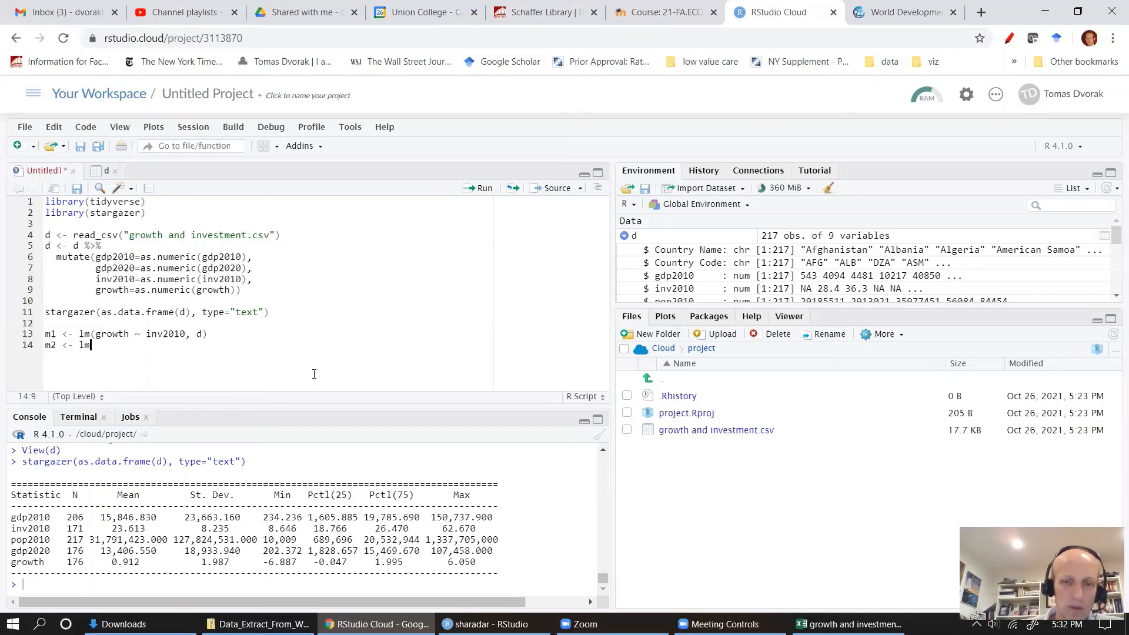
type("(growth ")
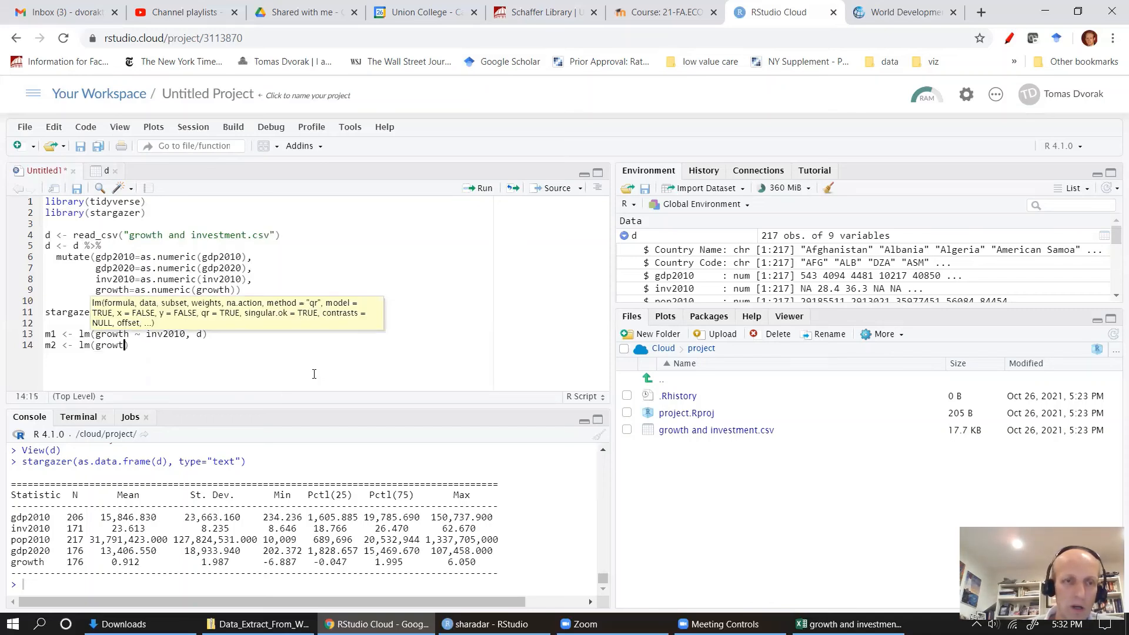
type("~")
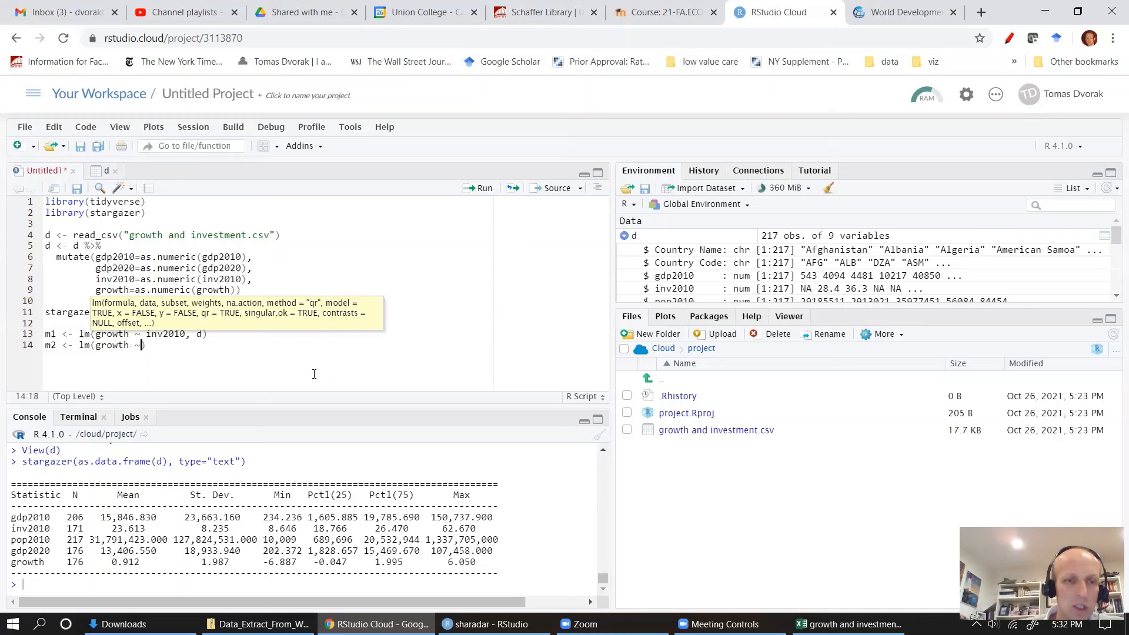
type(" in")
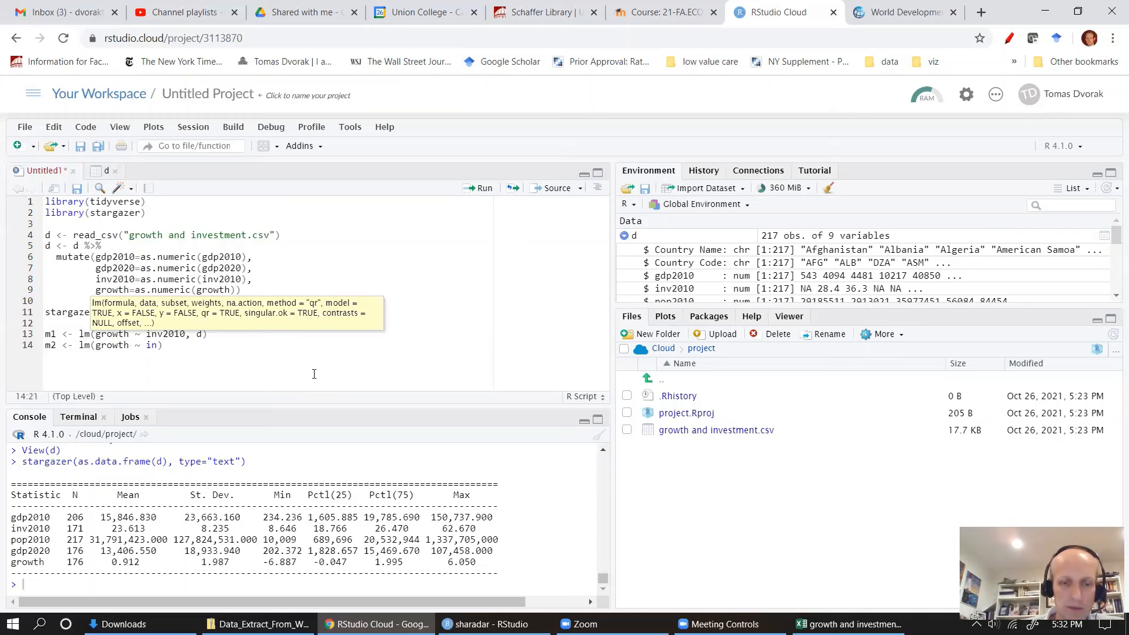
type("v2")
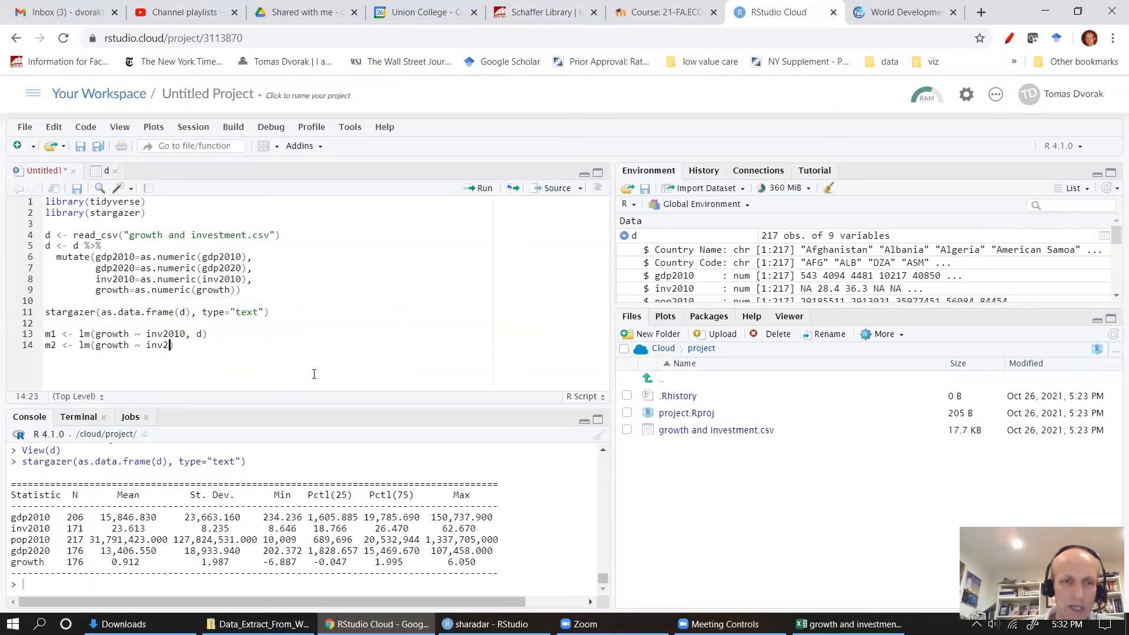
type("010")
type("+ gdp")
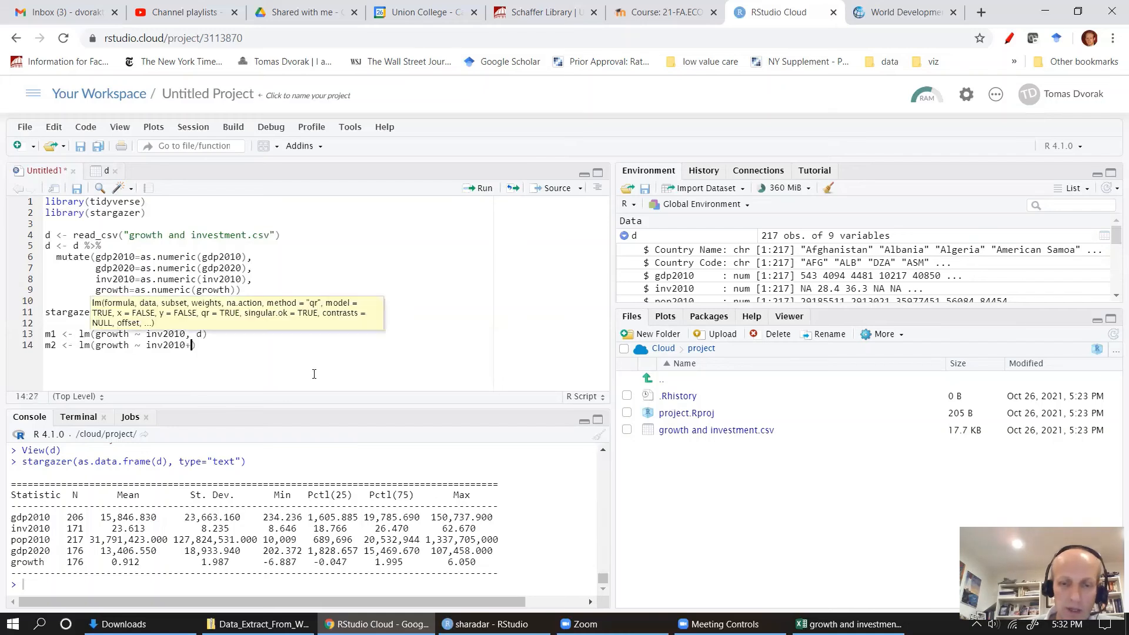
type("2010")
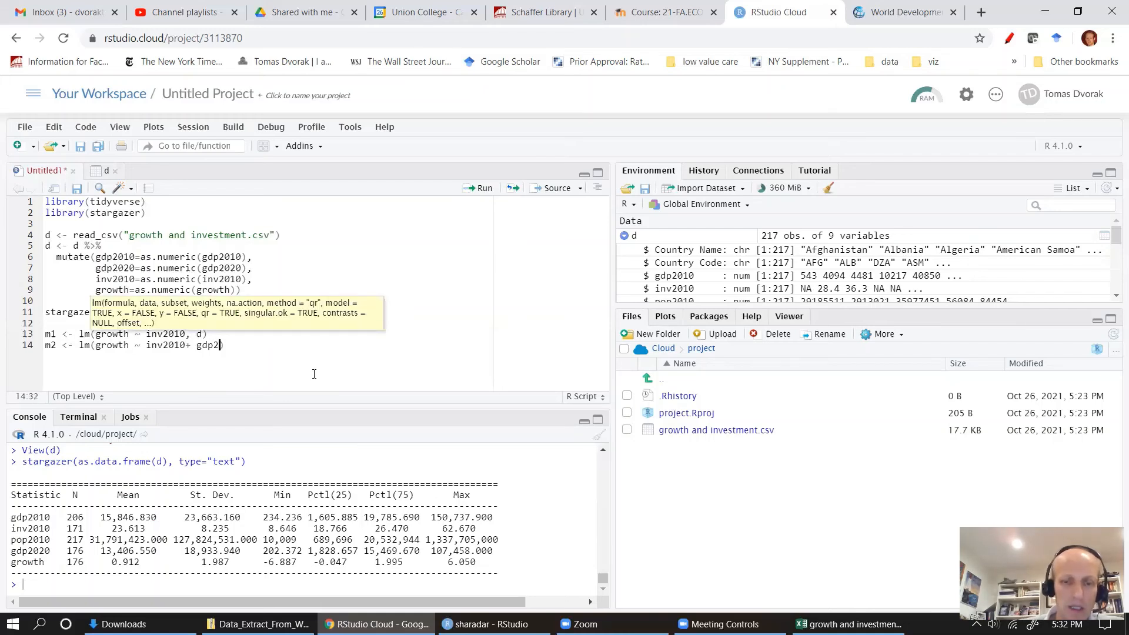
type(", ")
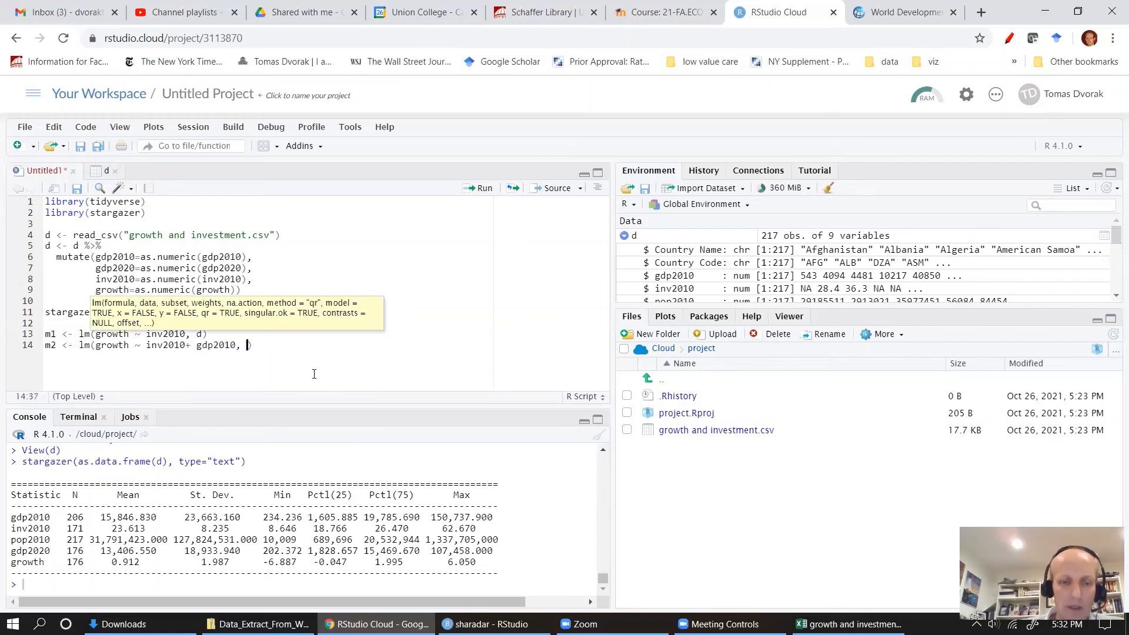
type("d)")
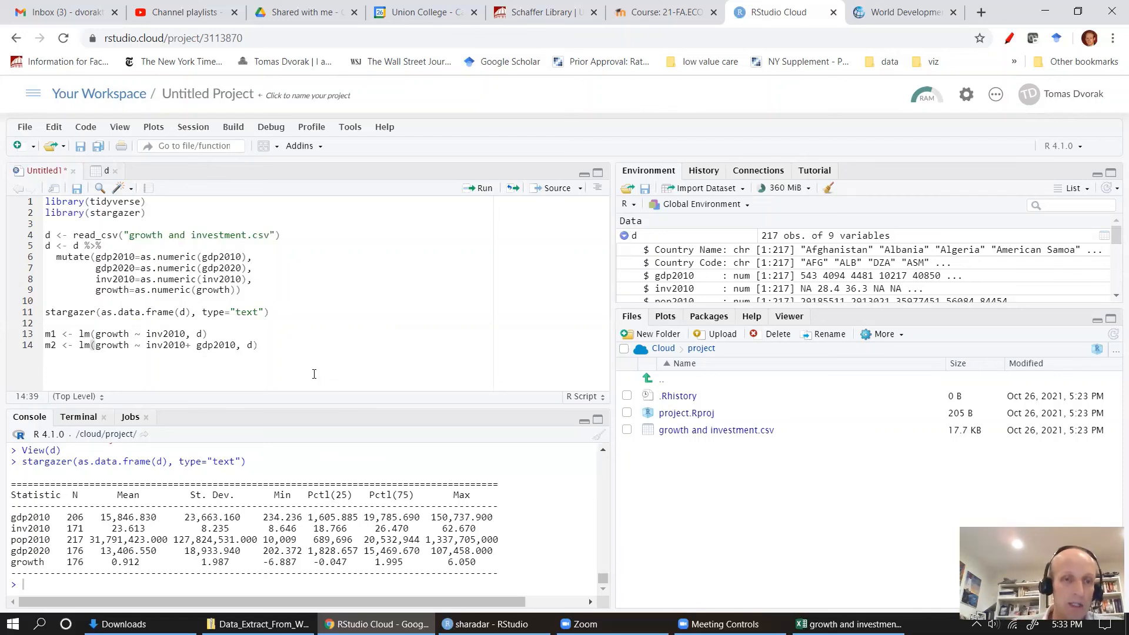
Step: Run the m1 and m2 regression lines of the script
key("Up")
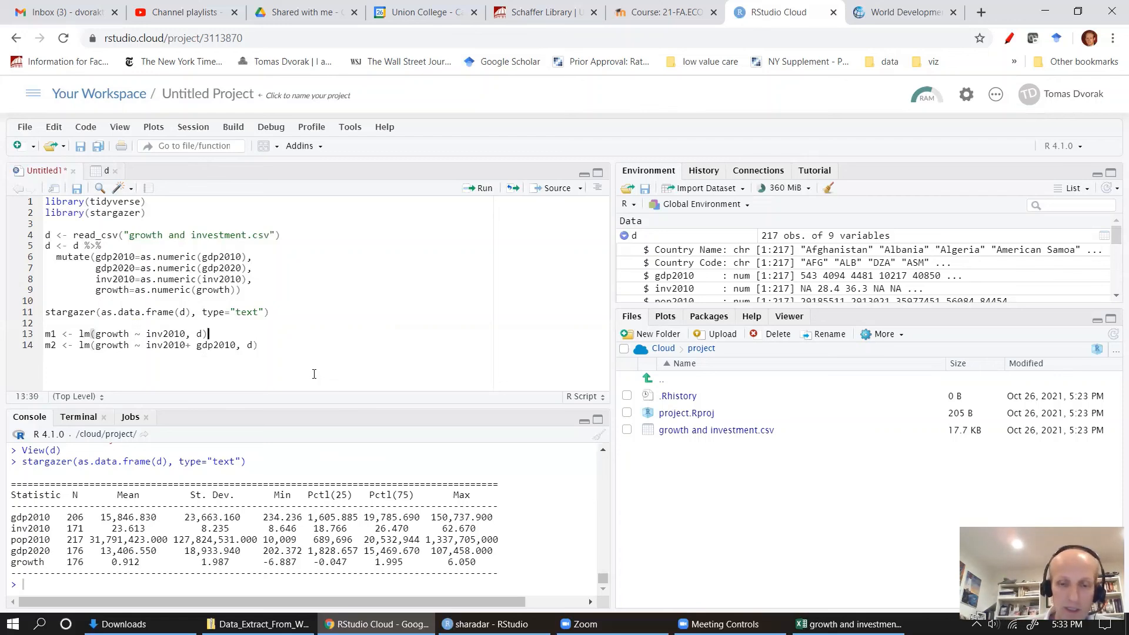
key("ctrl+Return")
key("ctrl+Return")
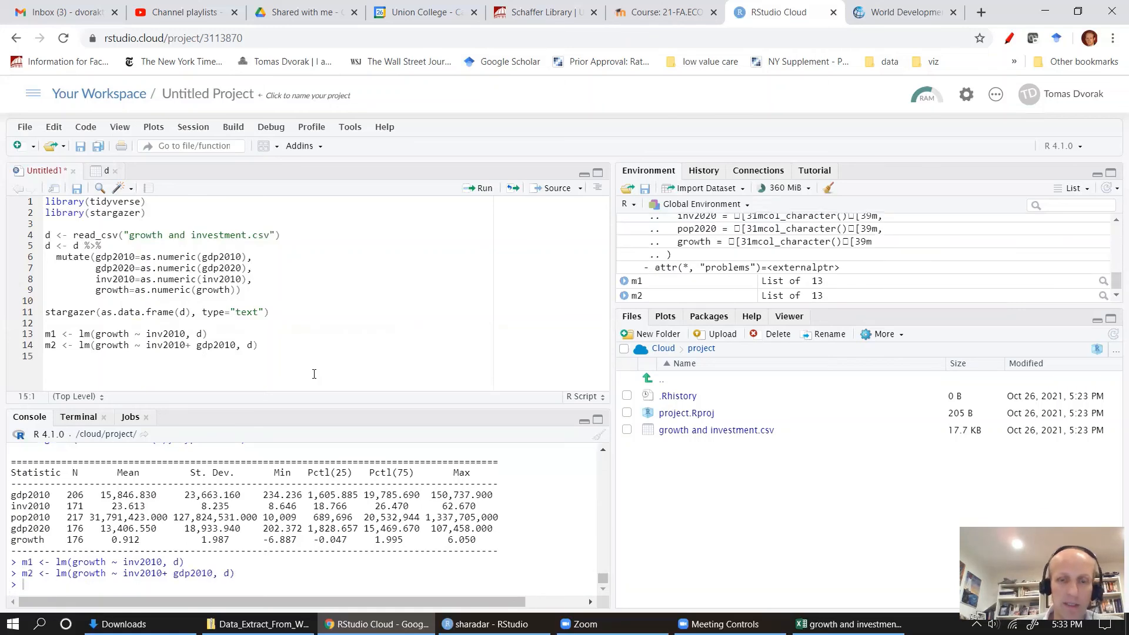
Step: Add stargazer(m1,m2, type="text") on line 15 and run it to print both regressions in one table
type("star")
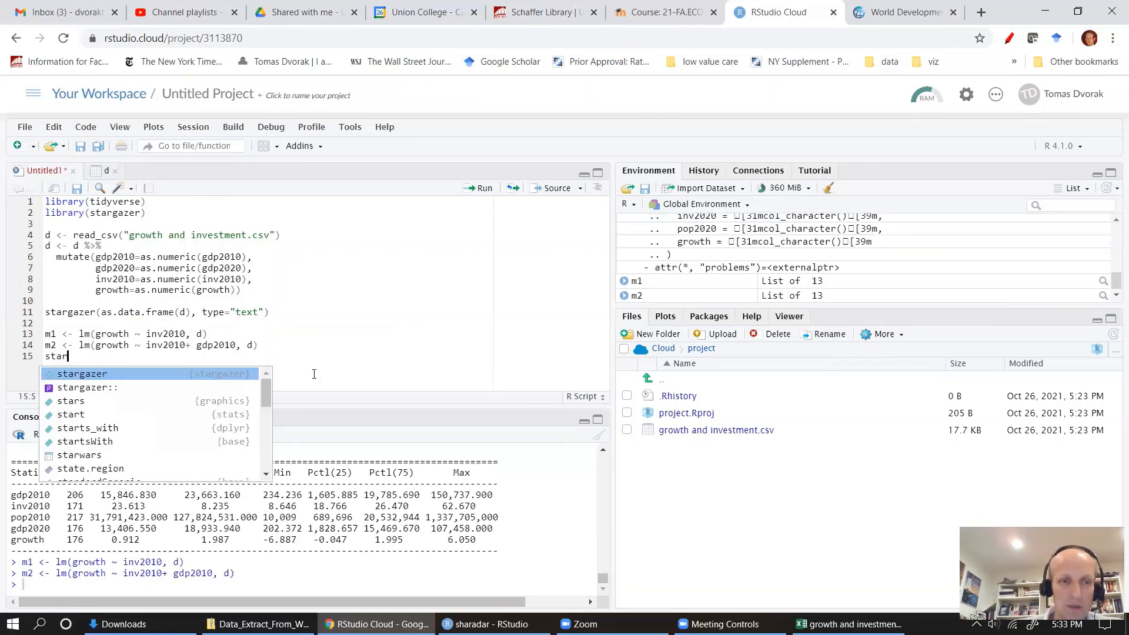
key("Tab")
type("m")
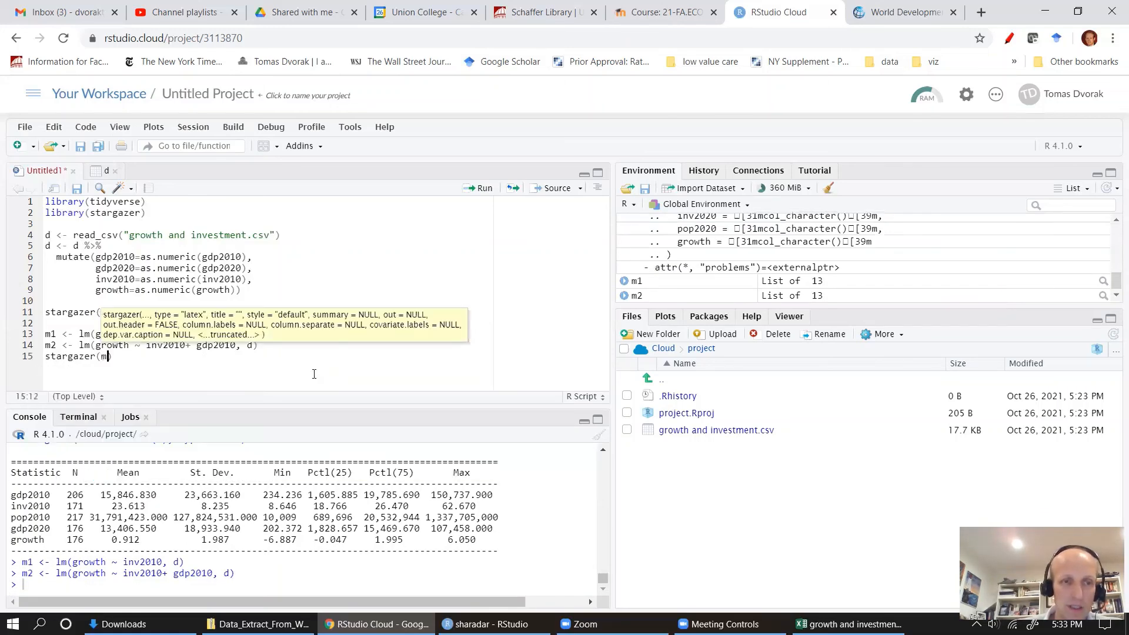
type("1,m")
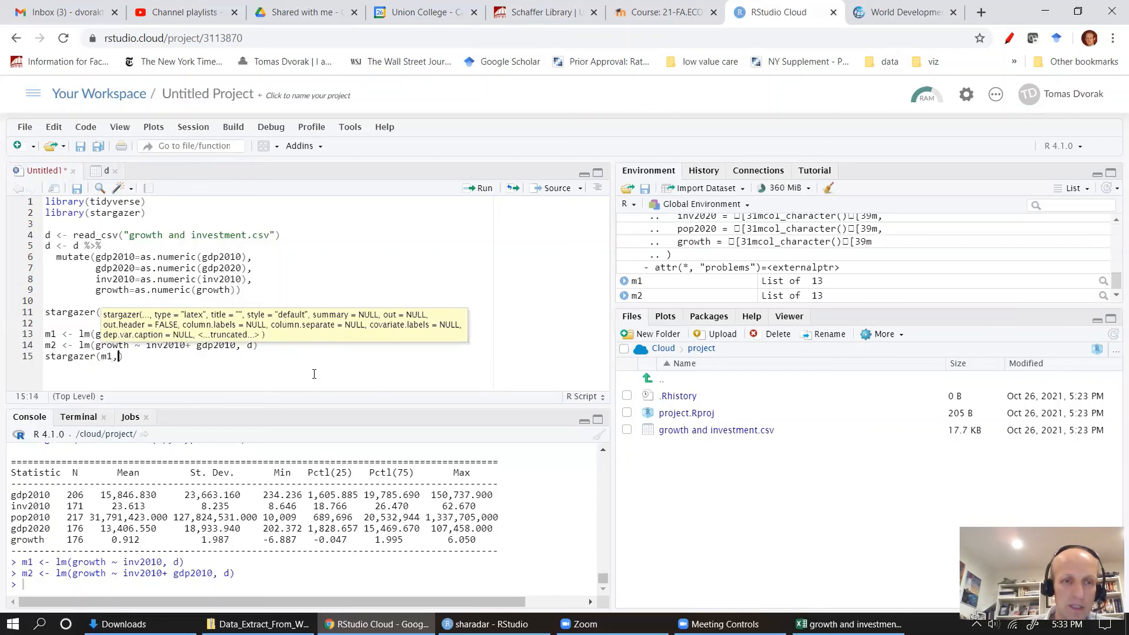
type("2")
type("tpye")
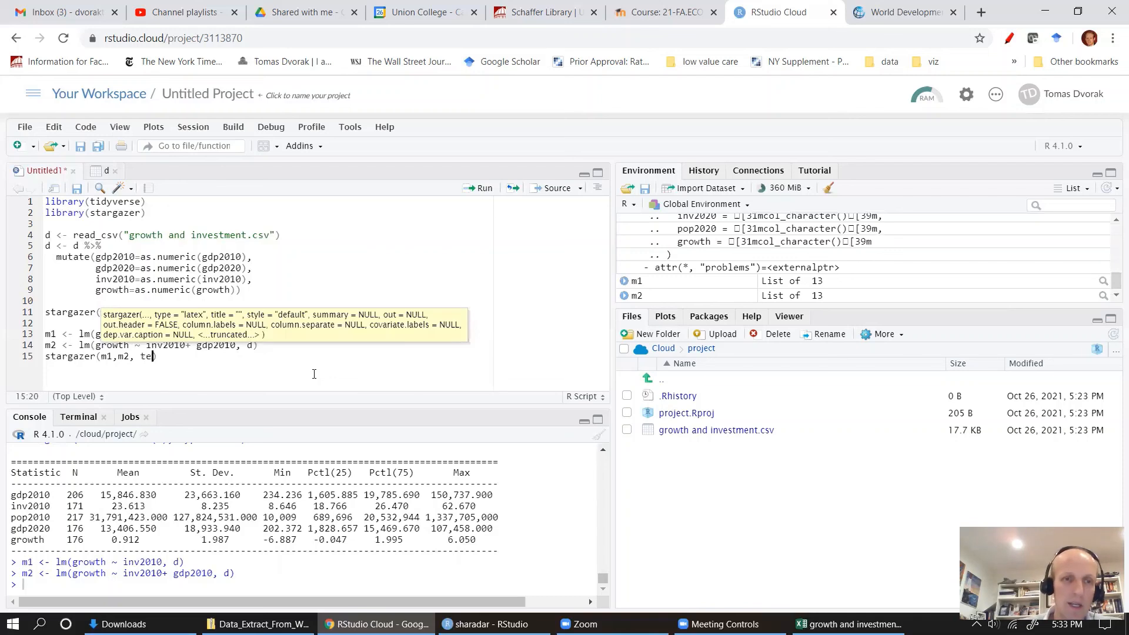
key("BackSpace")
key("BackSpace")
key("BackSpace")
key("BackSpace")
type("type=\"te")
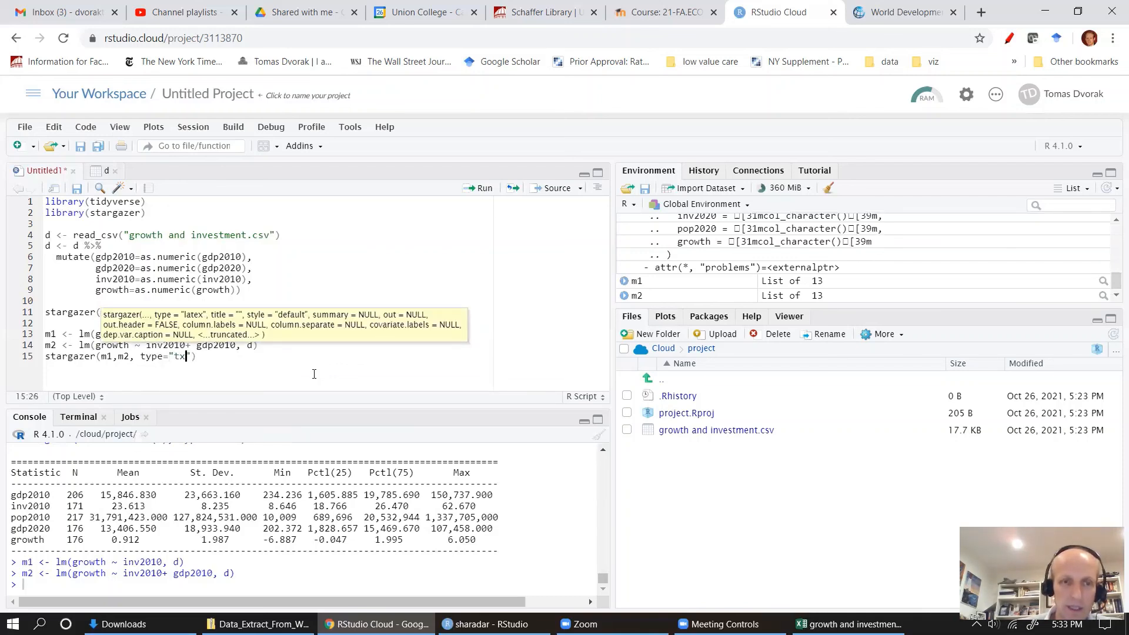
type("xt")
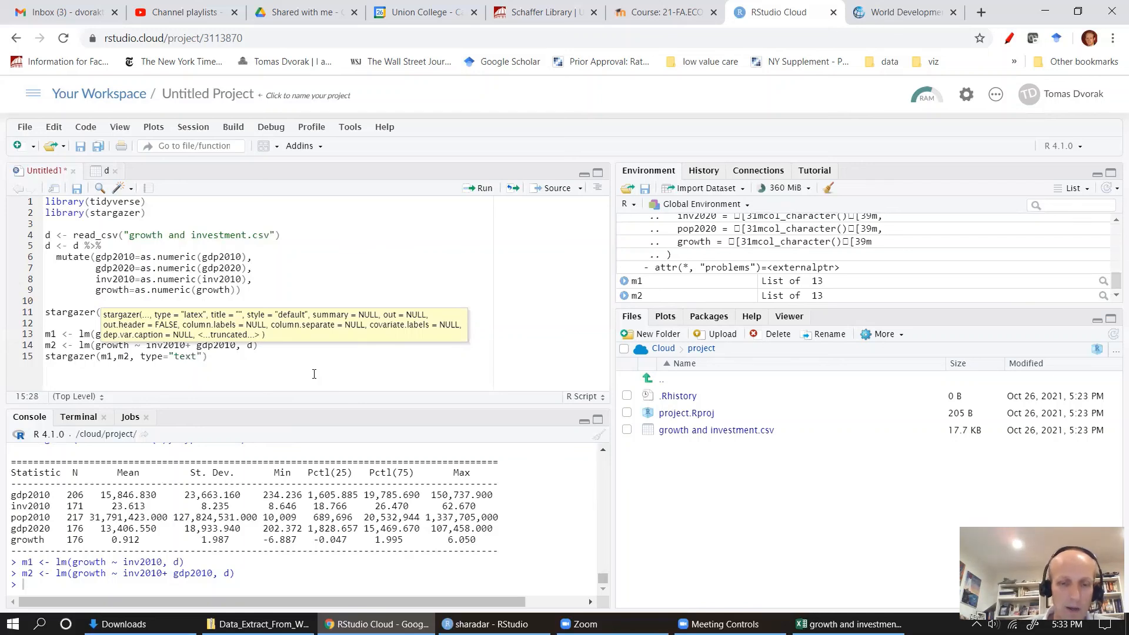
key("ctrl+Return")
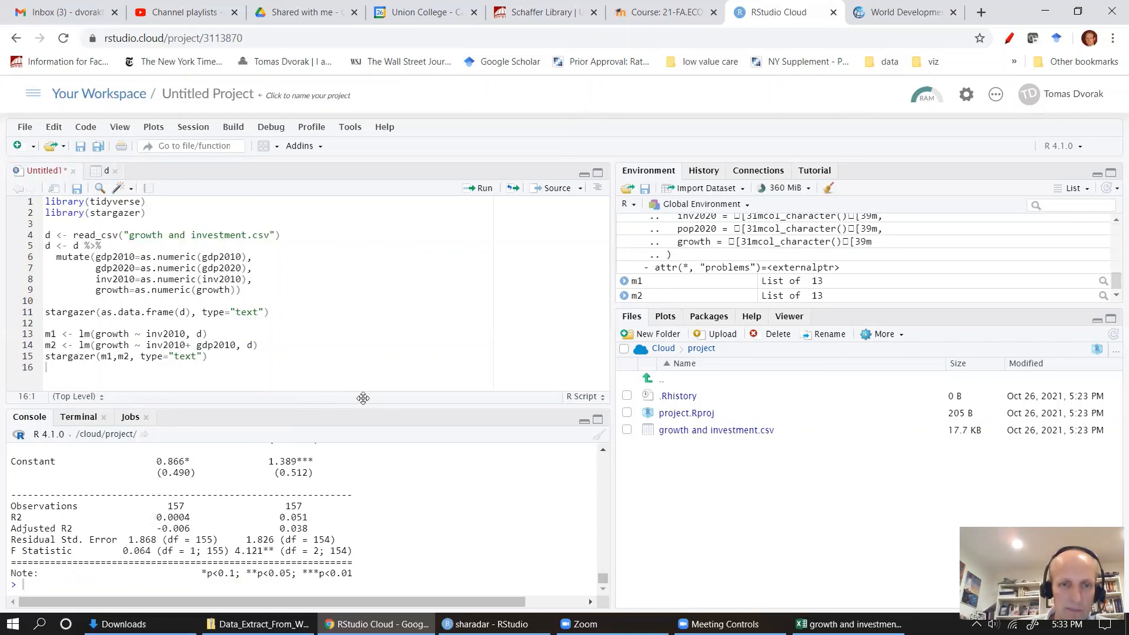
Step: Enlarge the console area upward and examine the regression table's coefficients and fit statistics for both models
left_click_drag(361, 402, 359, 326)
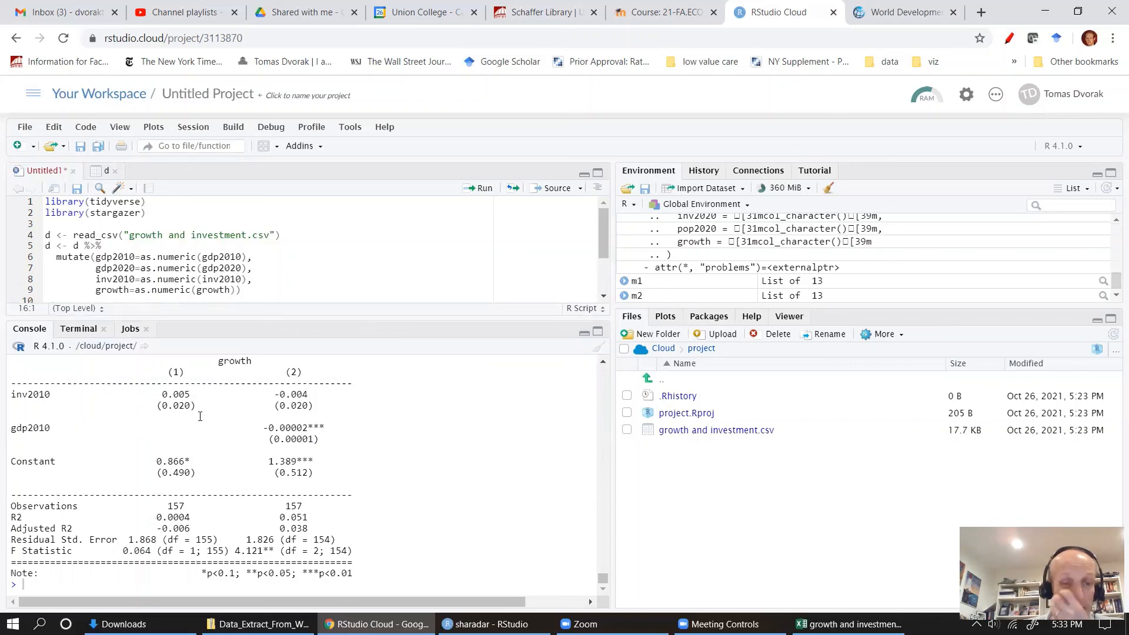
scroll(174, 405, "up", 2)
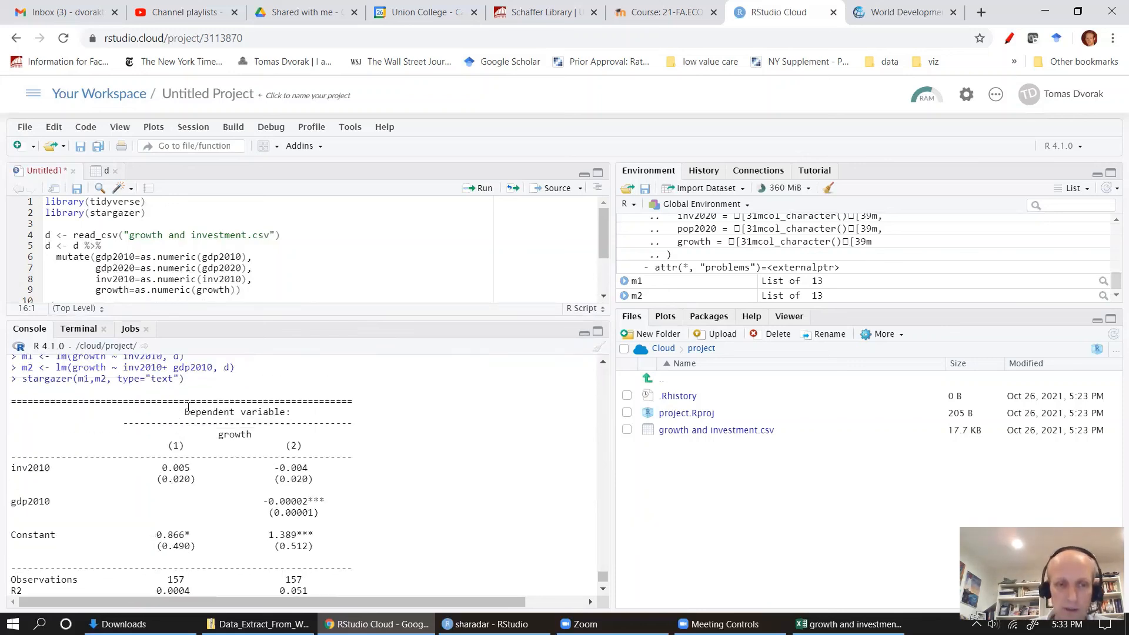
scroll(211, 433, "down", 2)
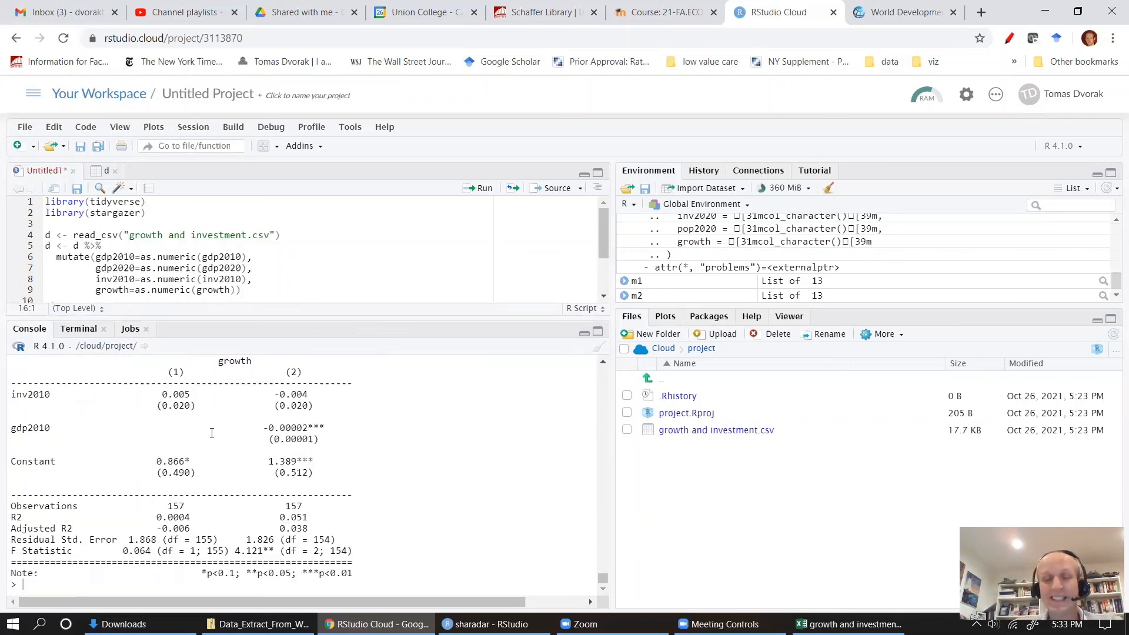